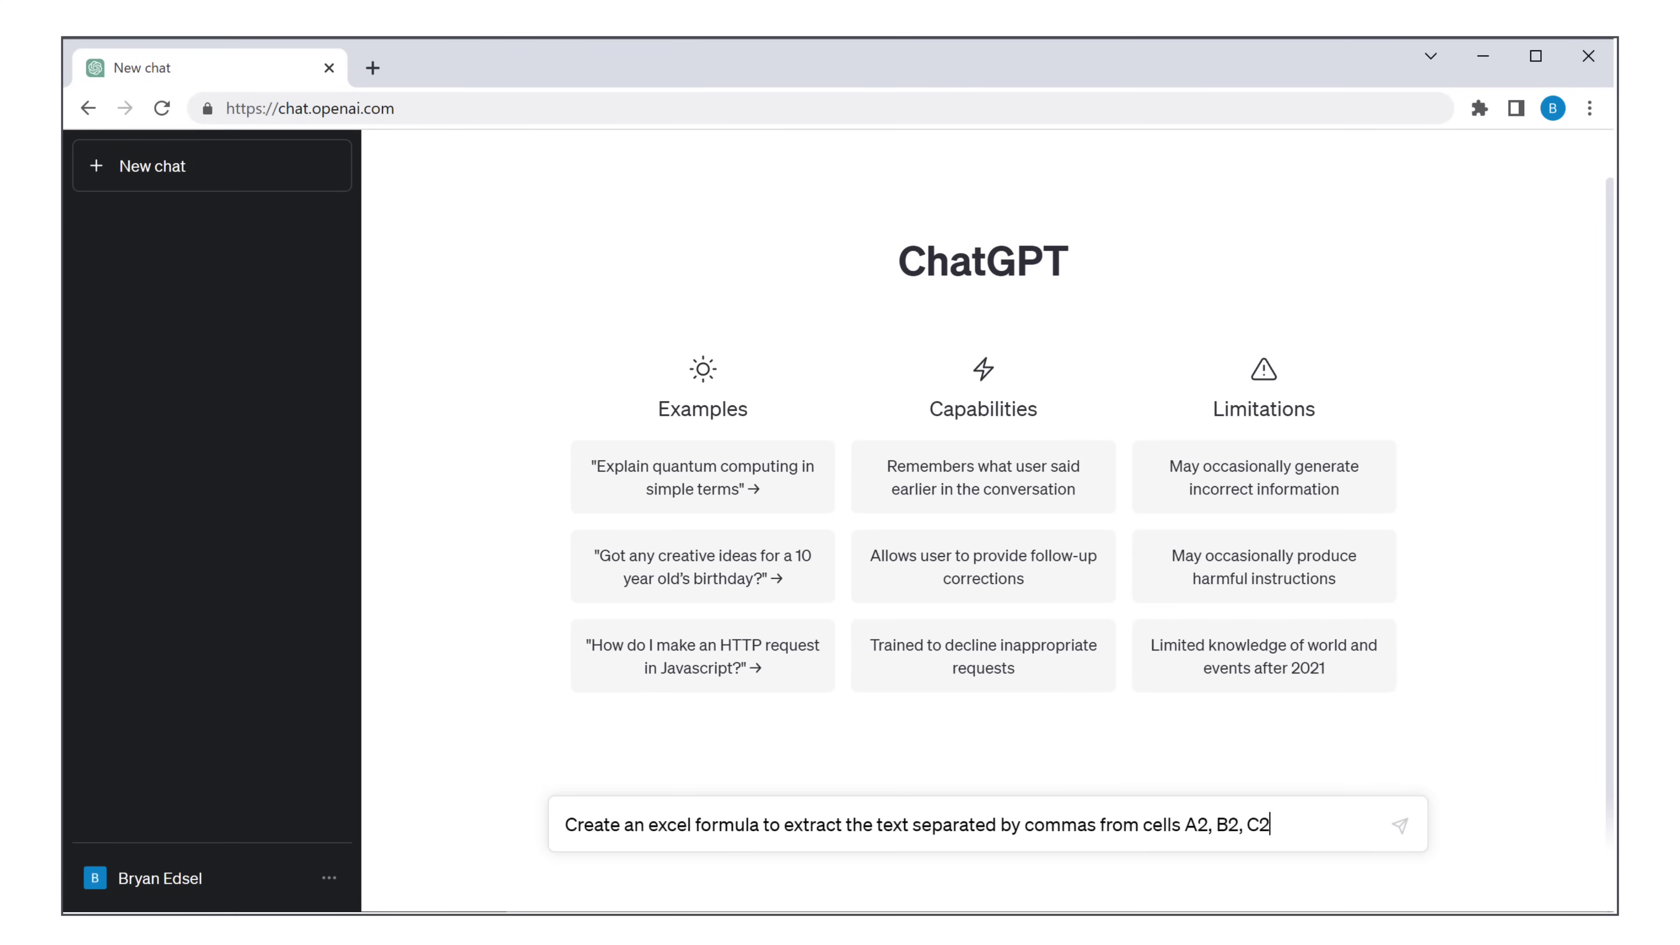
Ask ChatGPT for a formula averaging B2, C2, D2 and E2, getting =AVERAGE(B2:E2)
{"action": "type", "text": ", D2 and E2"}
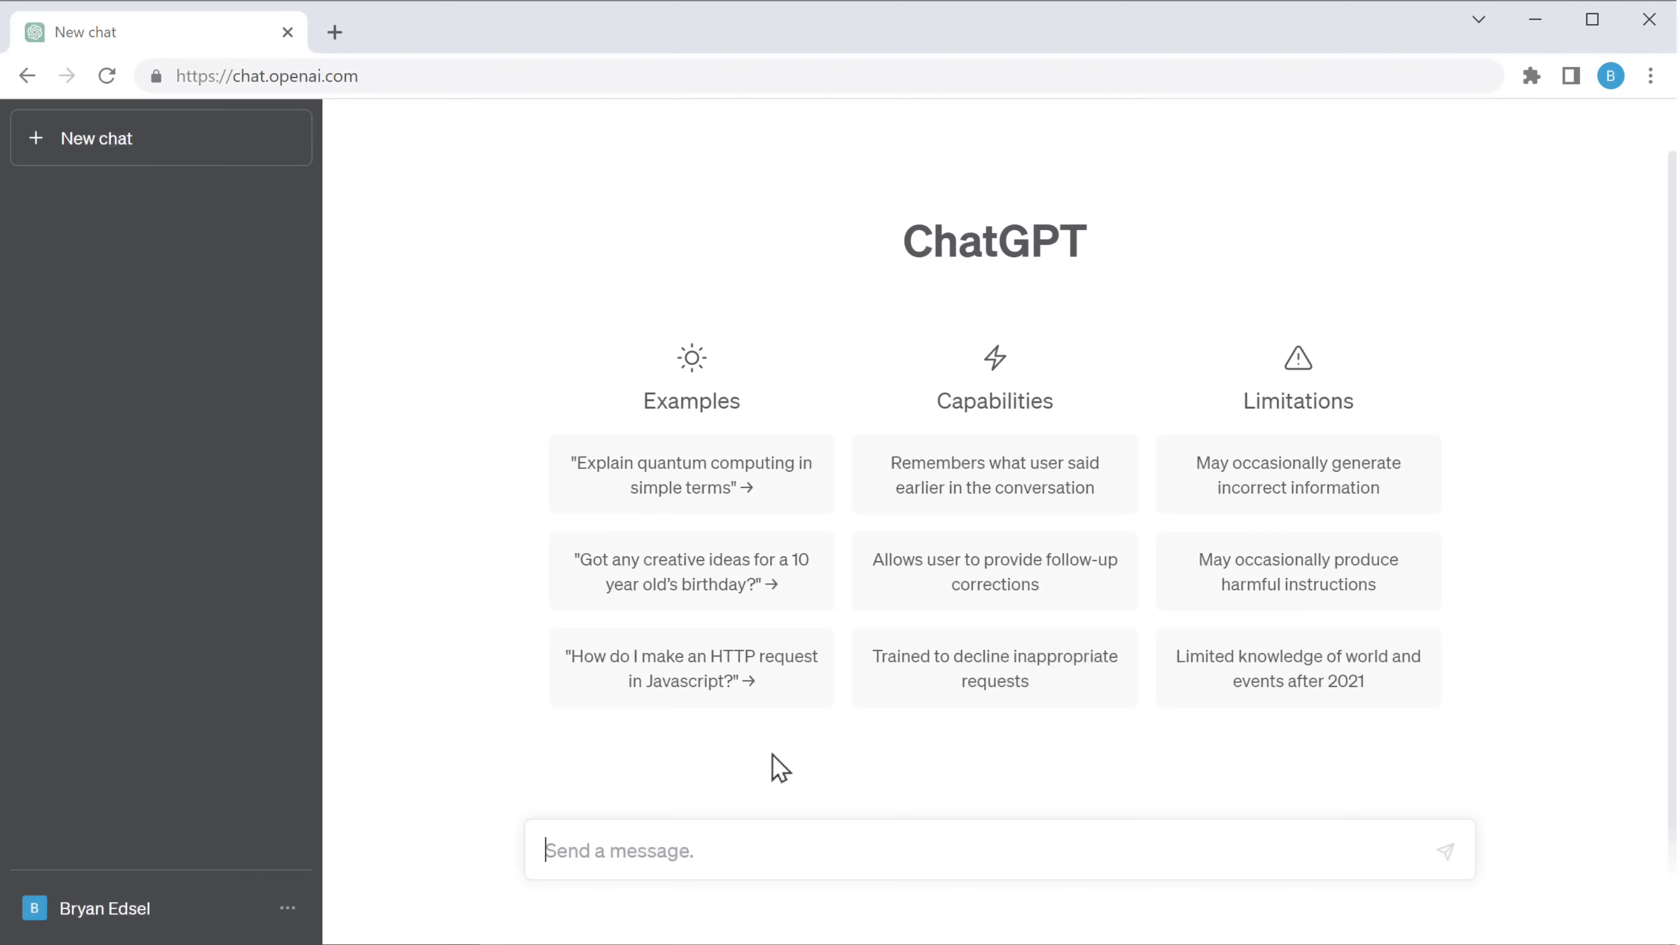
{"action": "type", "text": "Create an excel formula to calculate the average values in cells"}
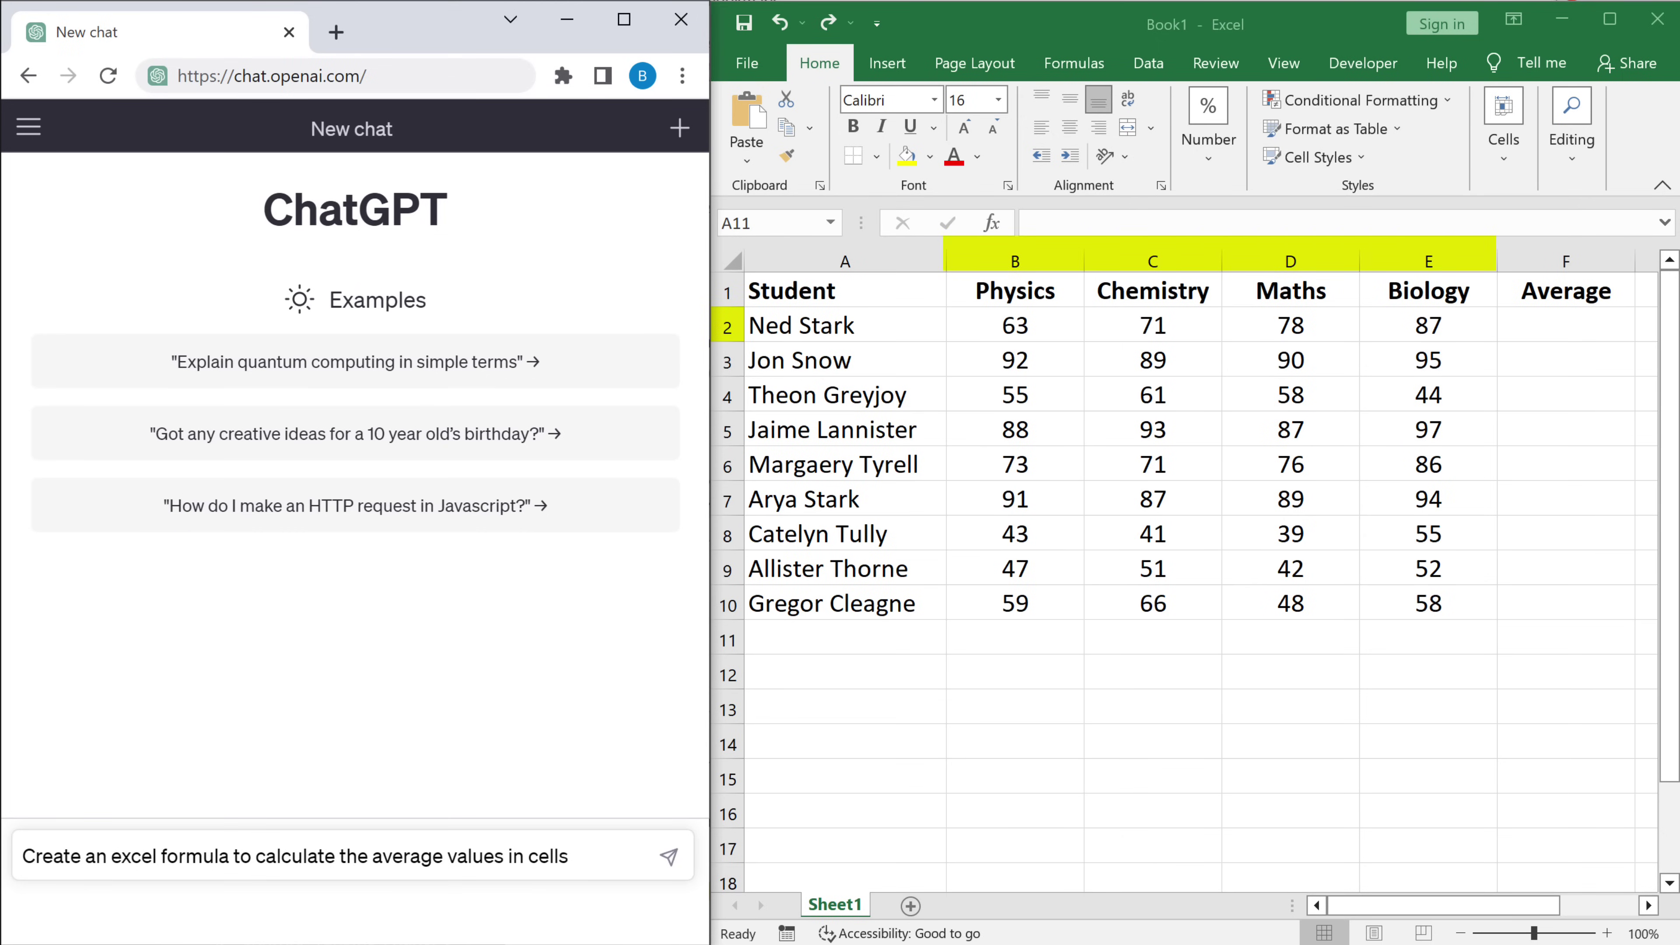
{"action": "type", "text": "B2 to E2"}
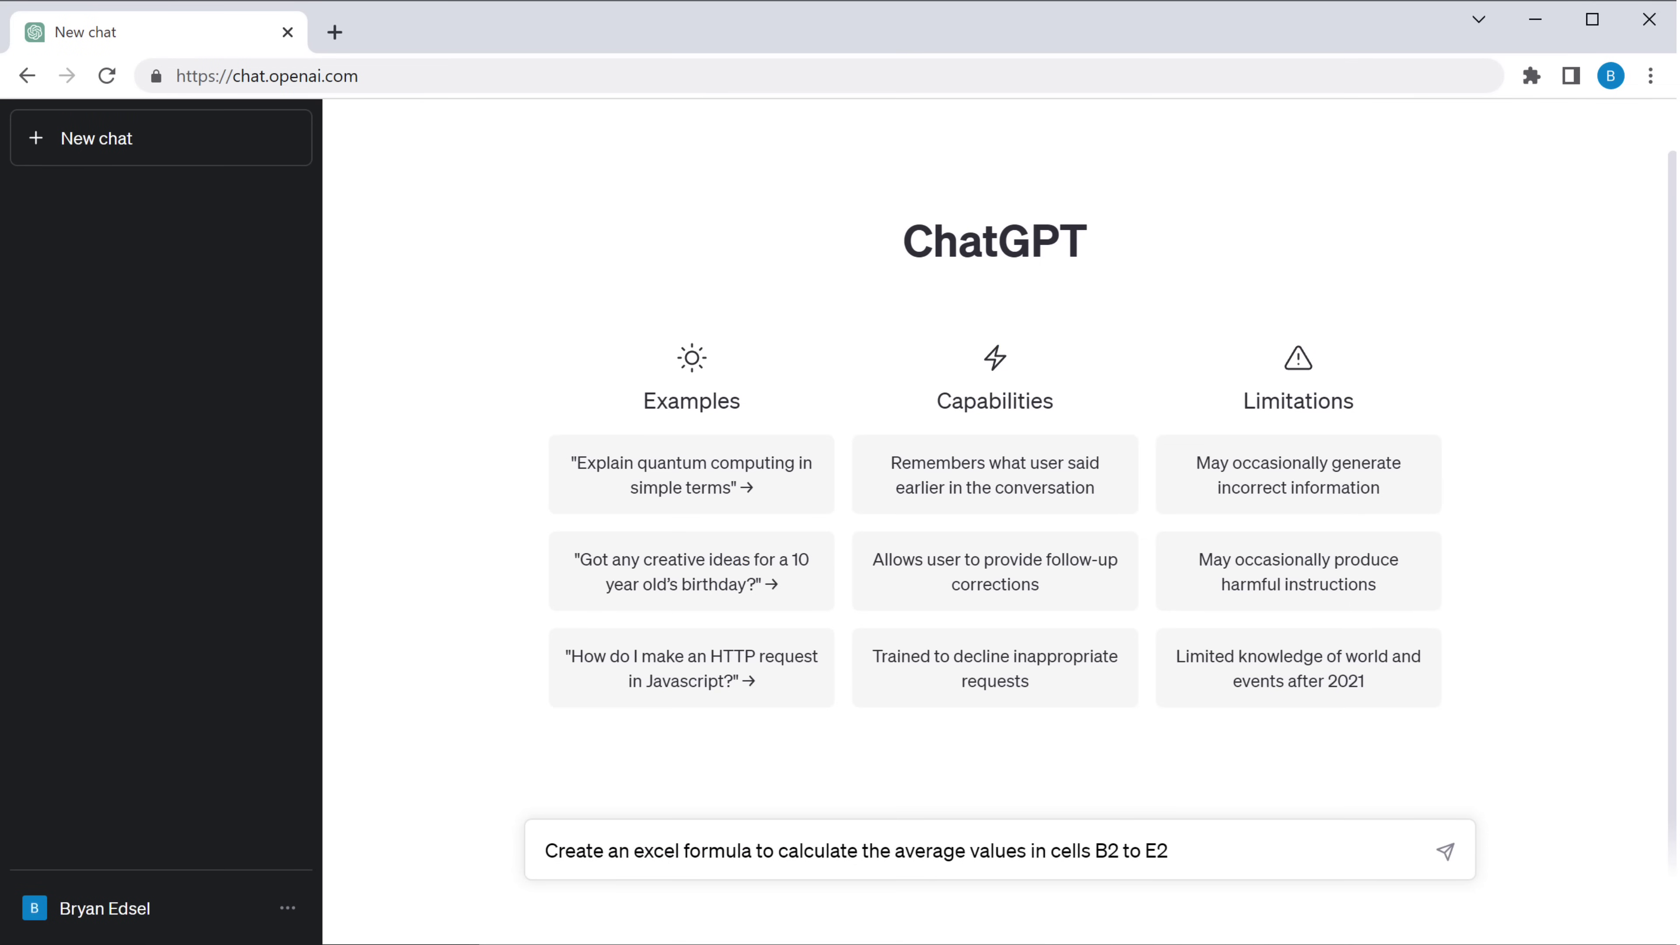
{"action": "key", "text": "Return"}
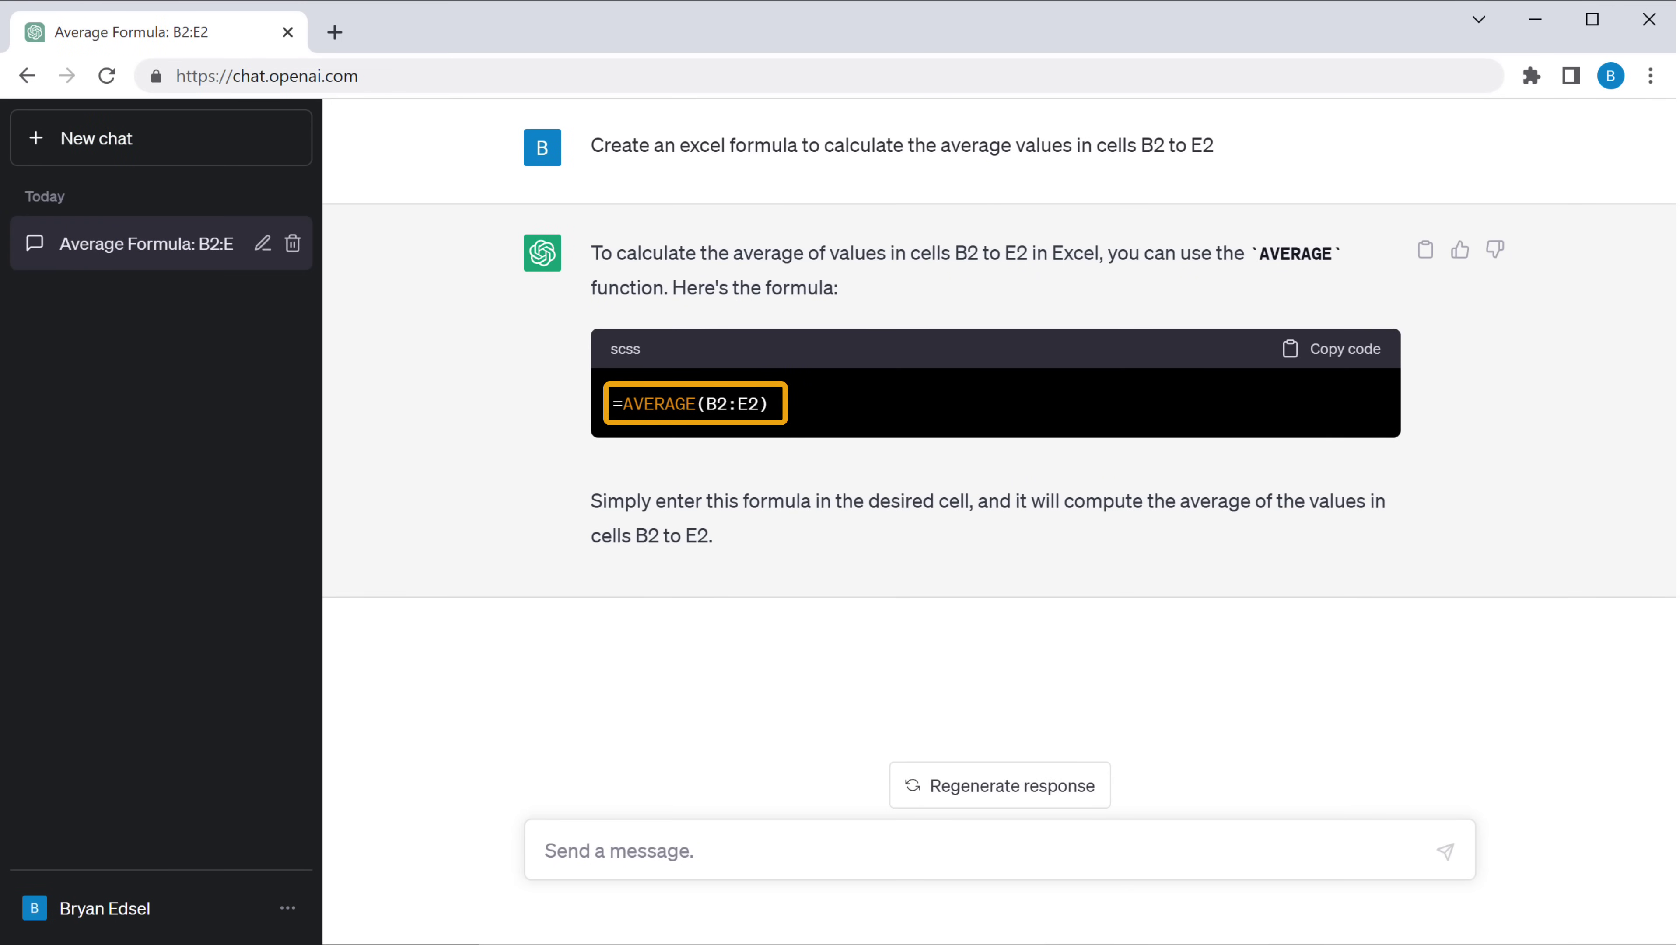
Paste =AVERAGE(B2:E2) into F2 and fill it down through F10
{"action": "left_click", "coordinate": [1331, 358]}
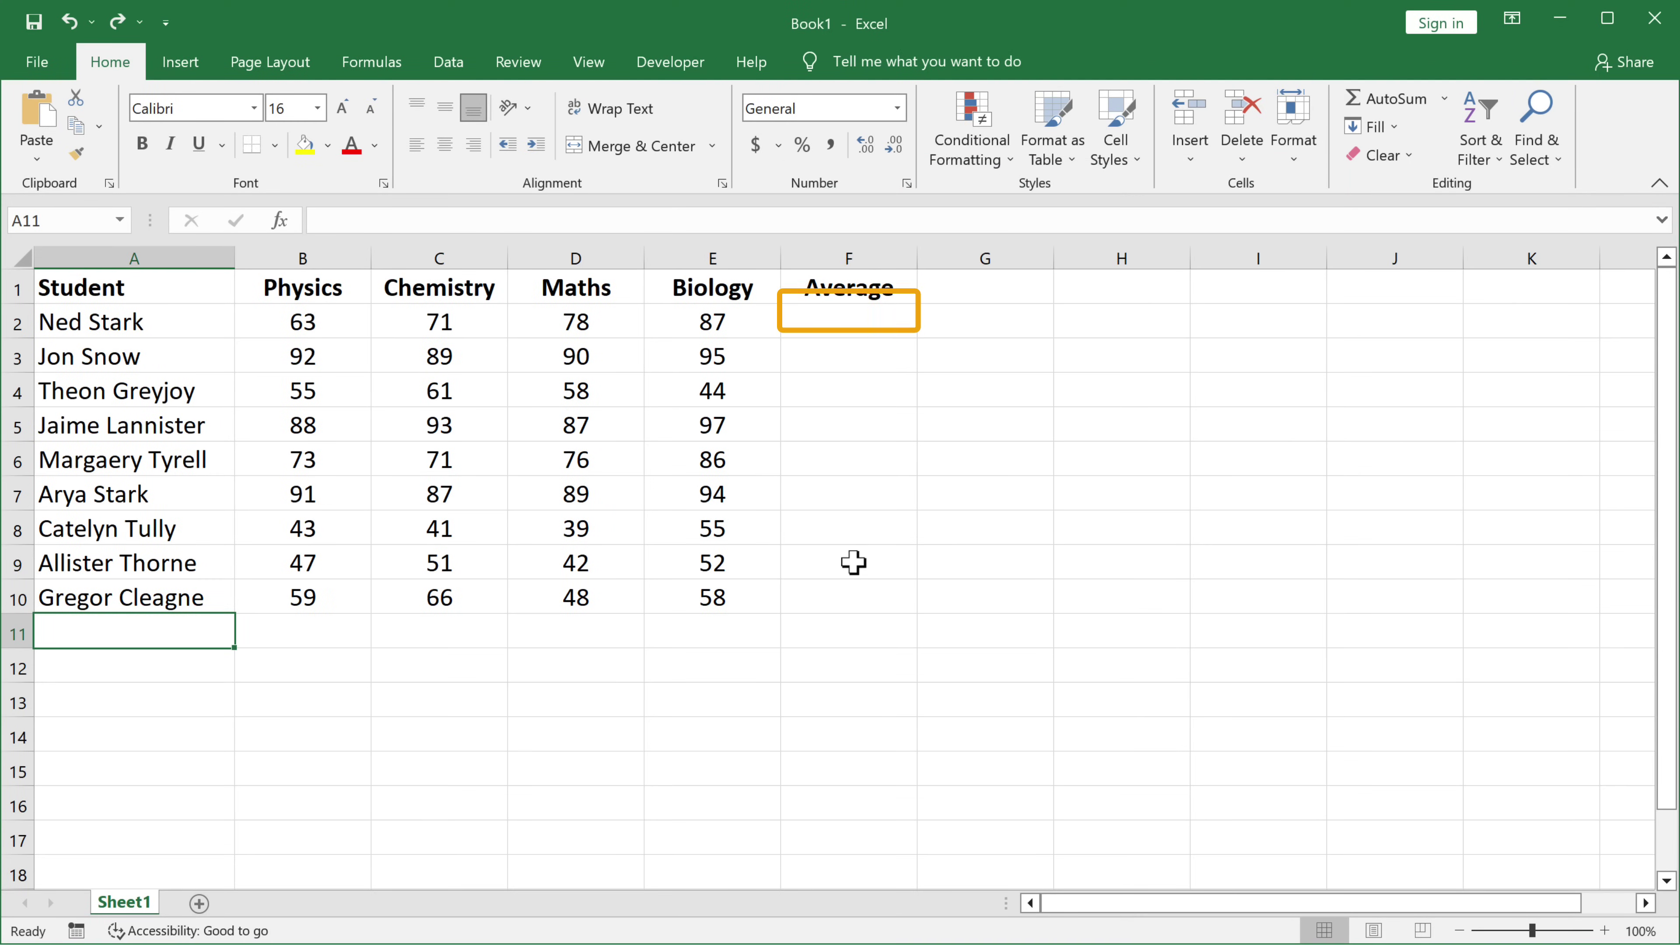
{"action": "left_click", "coordinate": [845, 324]}
{"action": "right_click", "coordinate": [853, 324]}
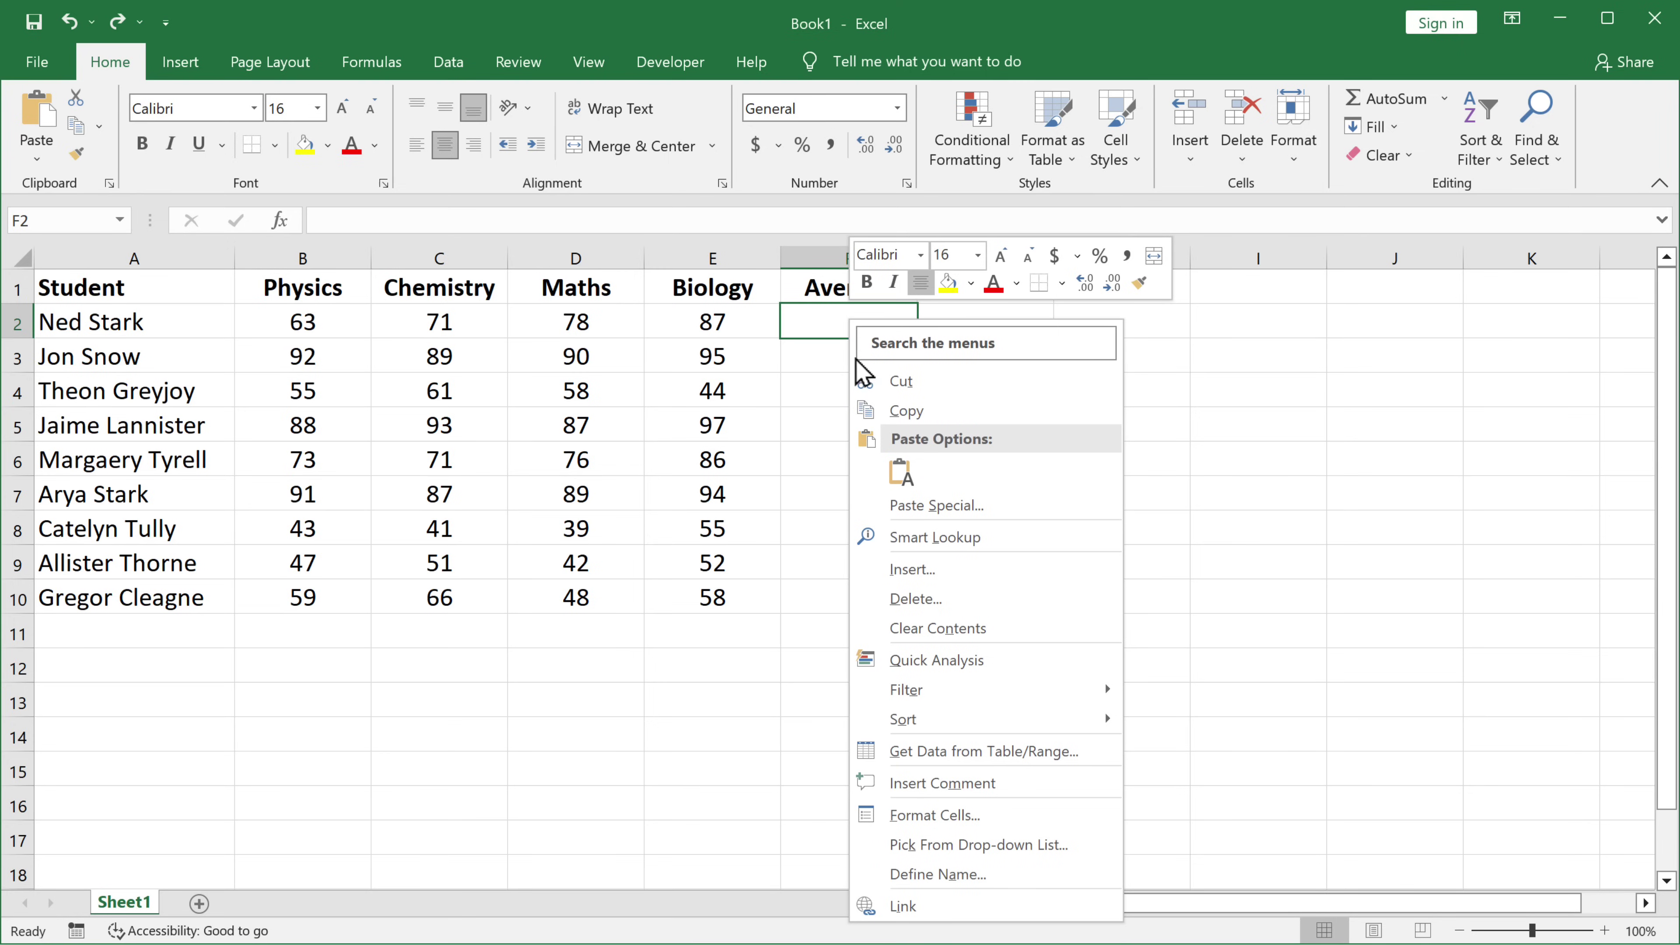
{"action": "left_click", "coordinate": [899, 477]}
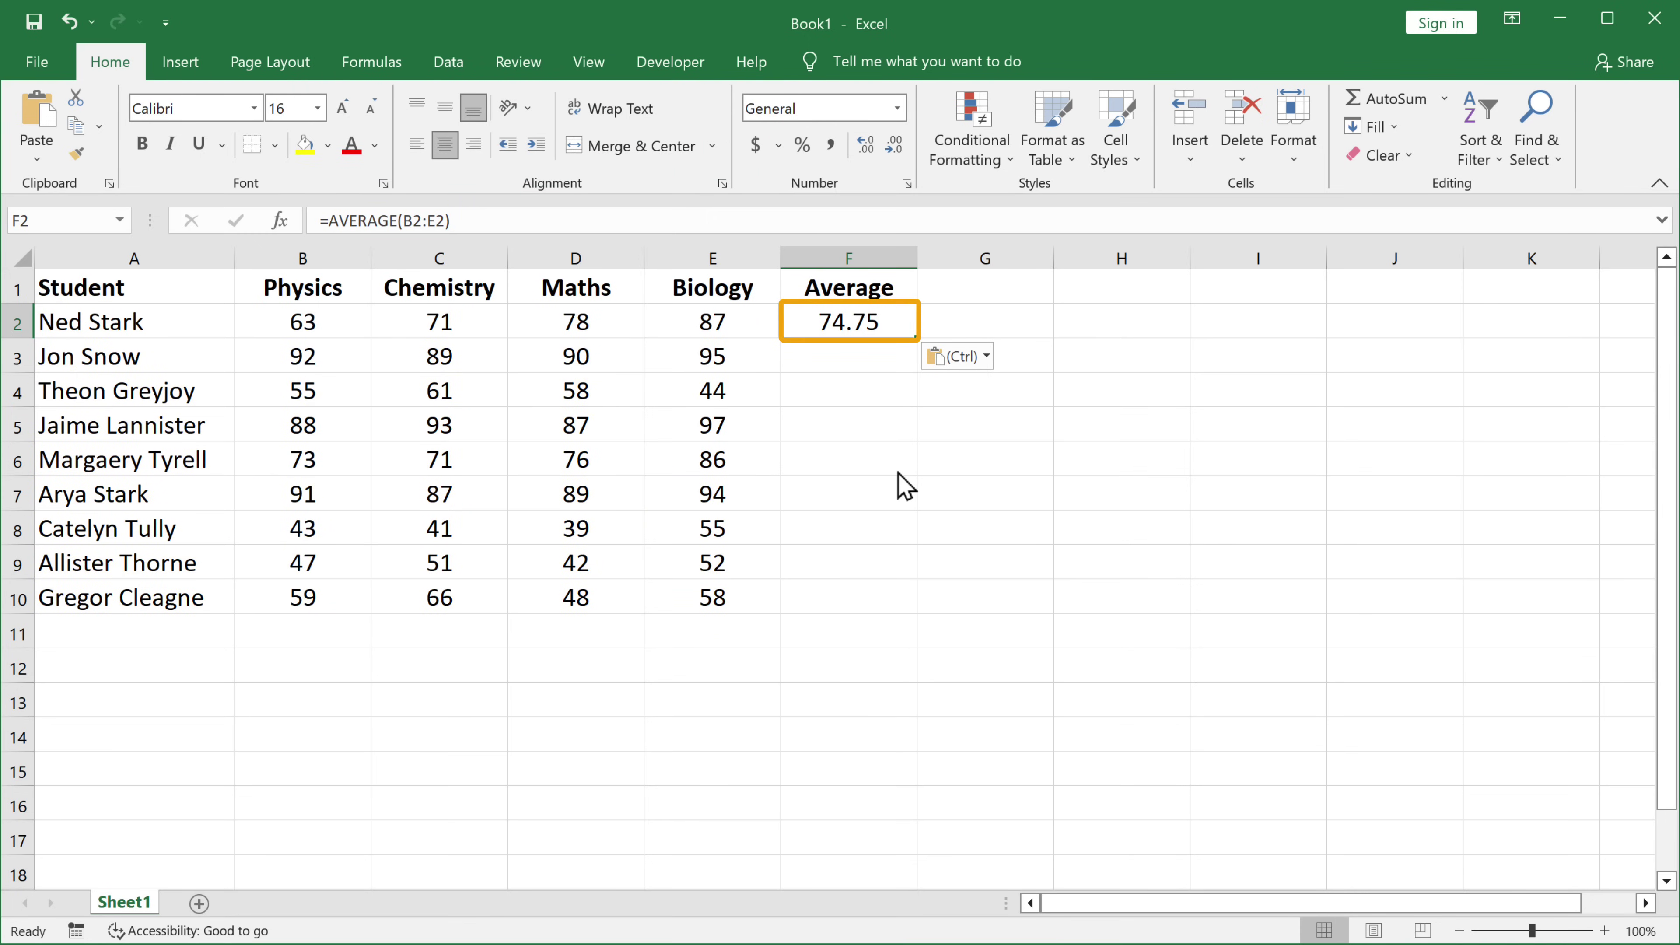
{"action": "left_click_drag", "start_coordinate": [916, 338], "coordinate": [919, 616]}
{"action": "left_click", "coordinate": [1121, 528]}
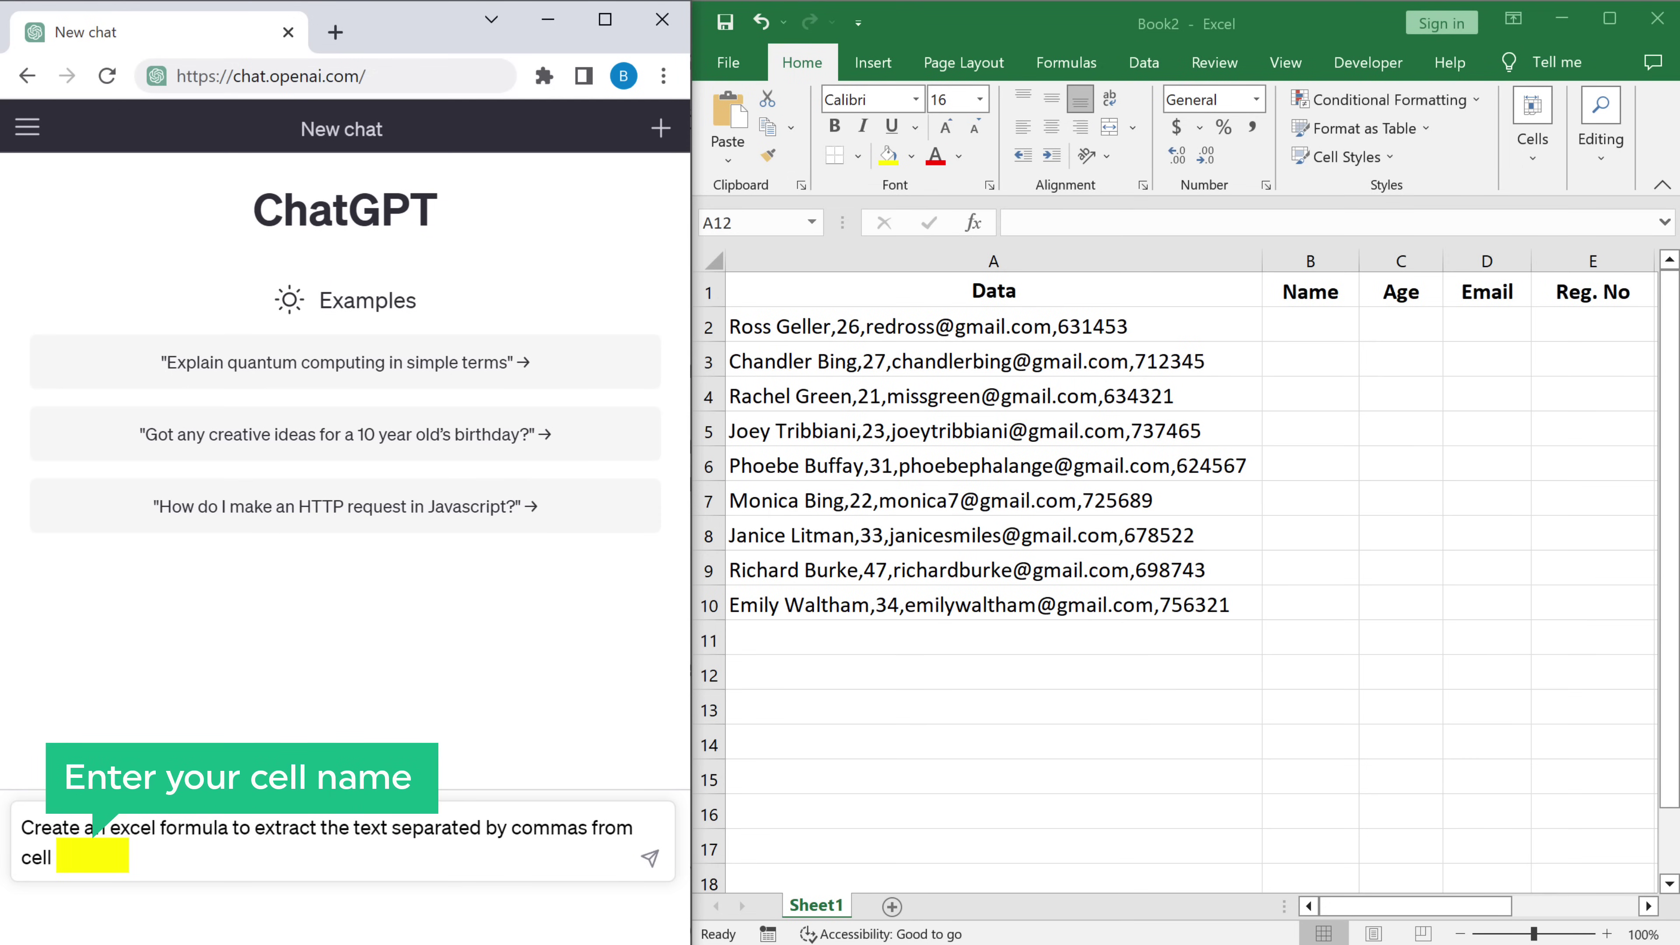
Ask ChatGPT for formulas splitting A2's comma-separated text into B2, C2, D2 and E2
{"action": "type", "text": "A2 to"}
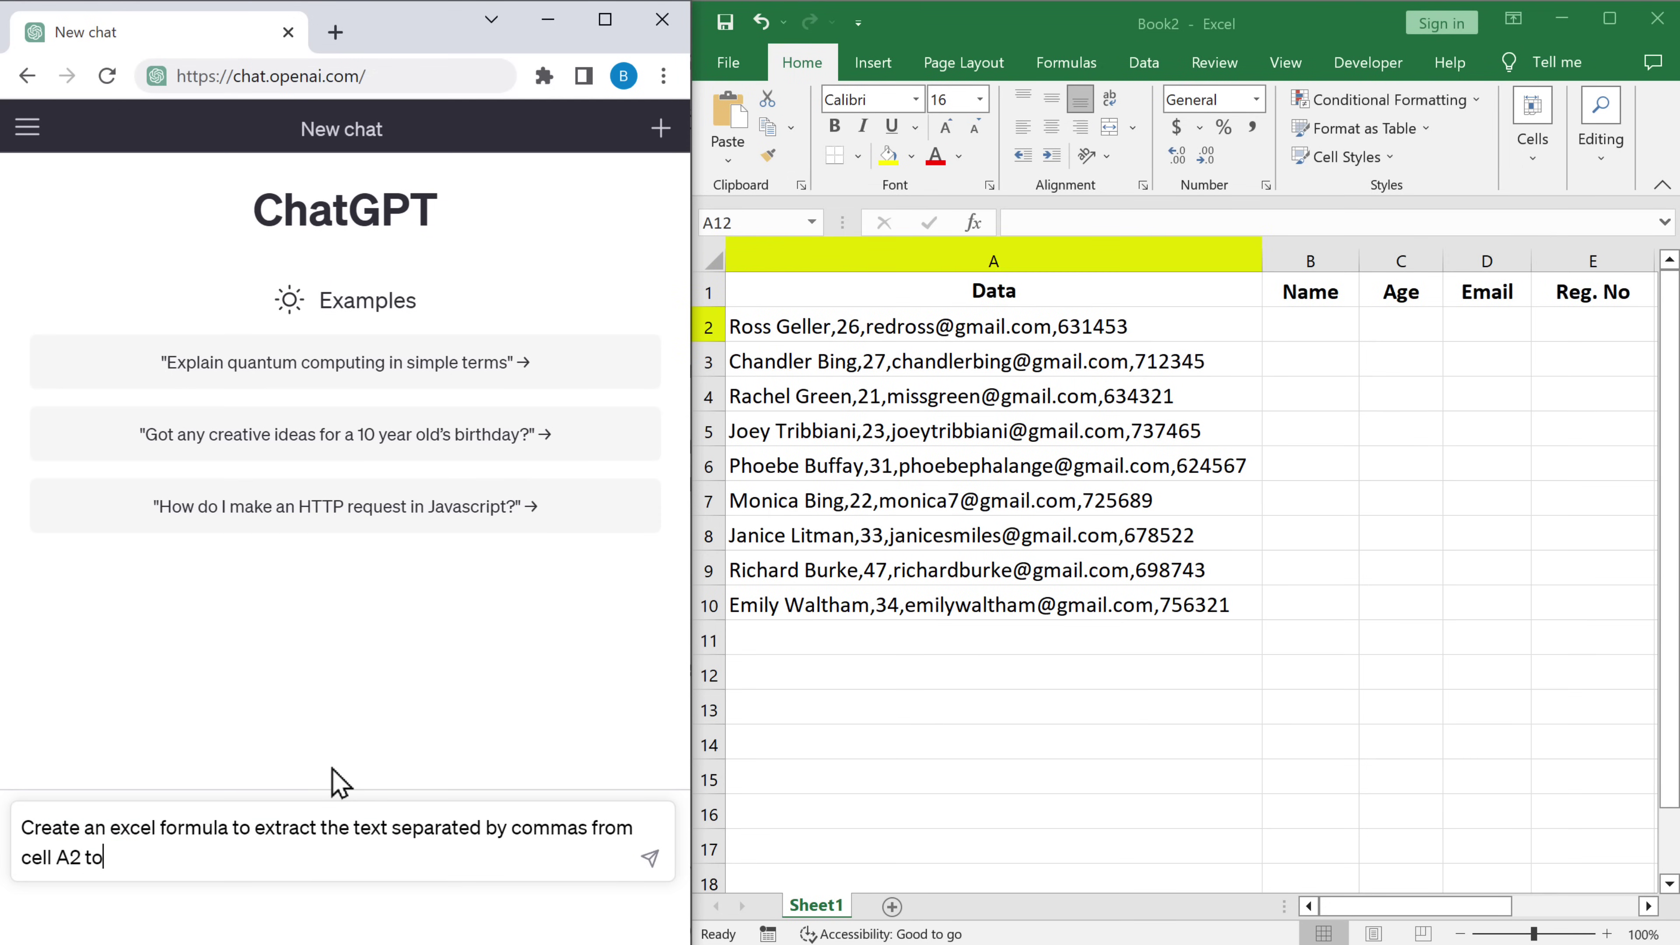
{"action": "type", "text": " B2, C2, D2"}
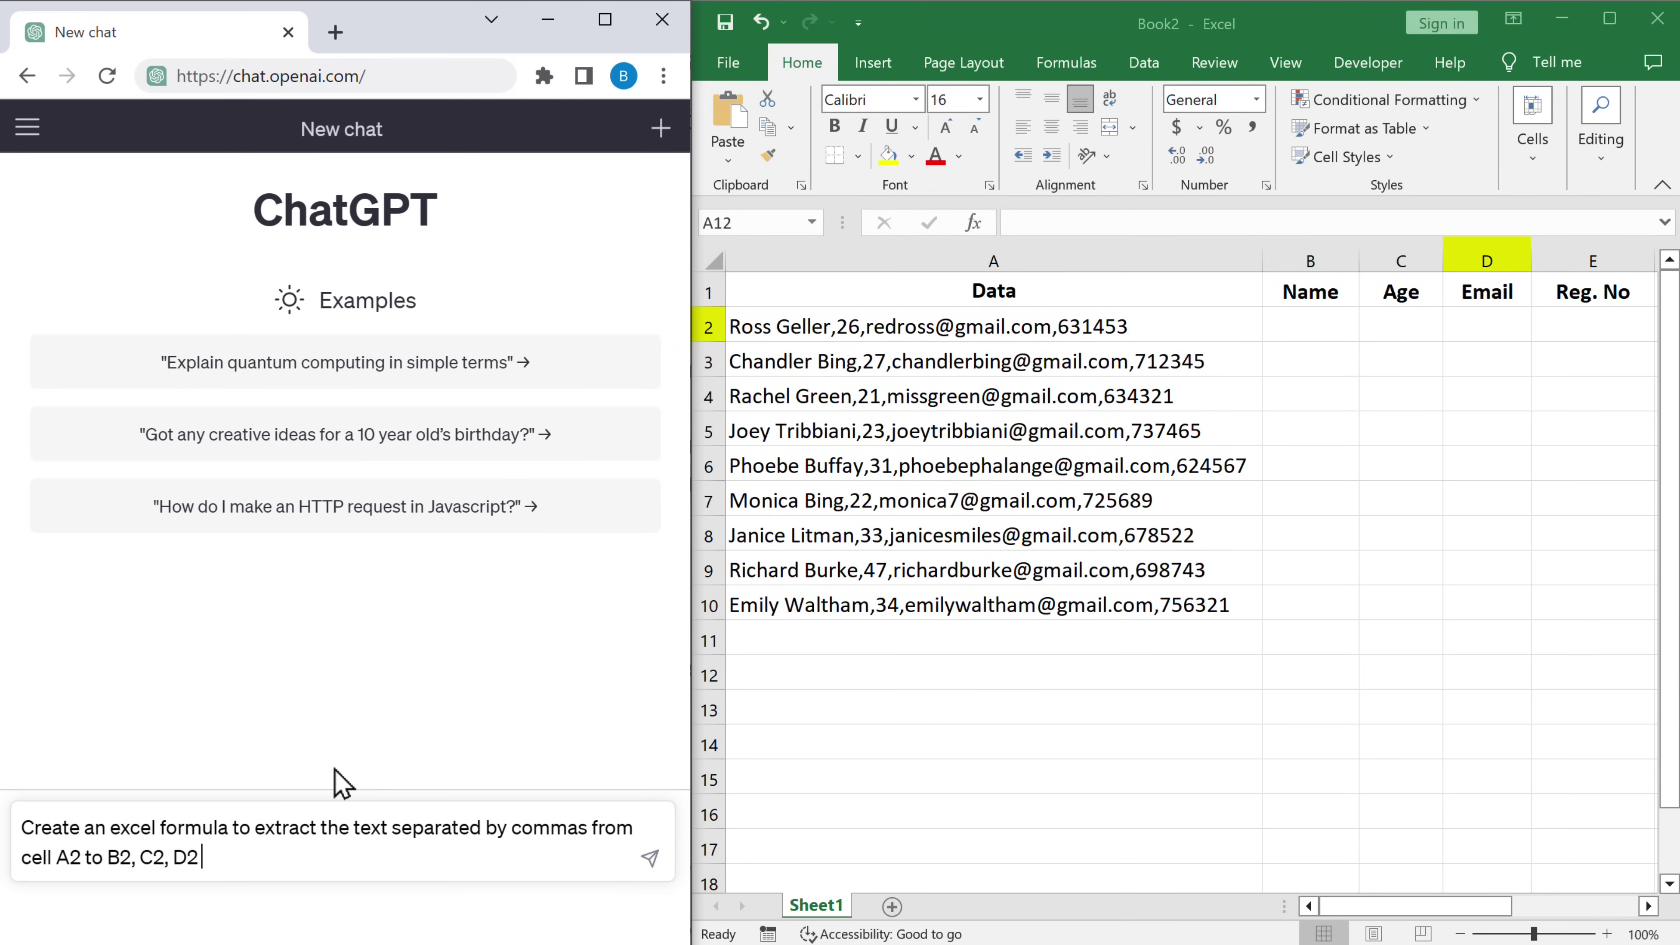
{"action": "type", "text": " and E"}
{"action": "type", "text": "2"}
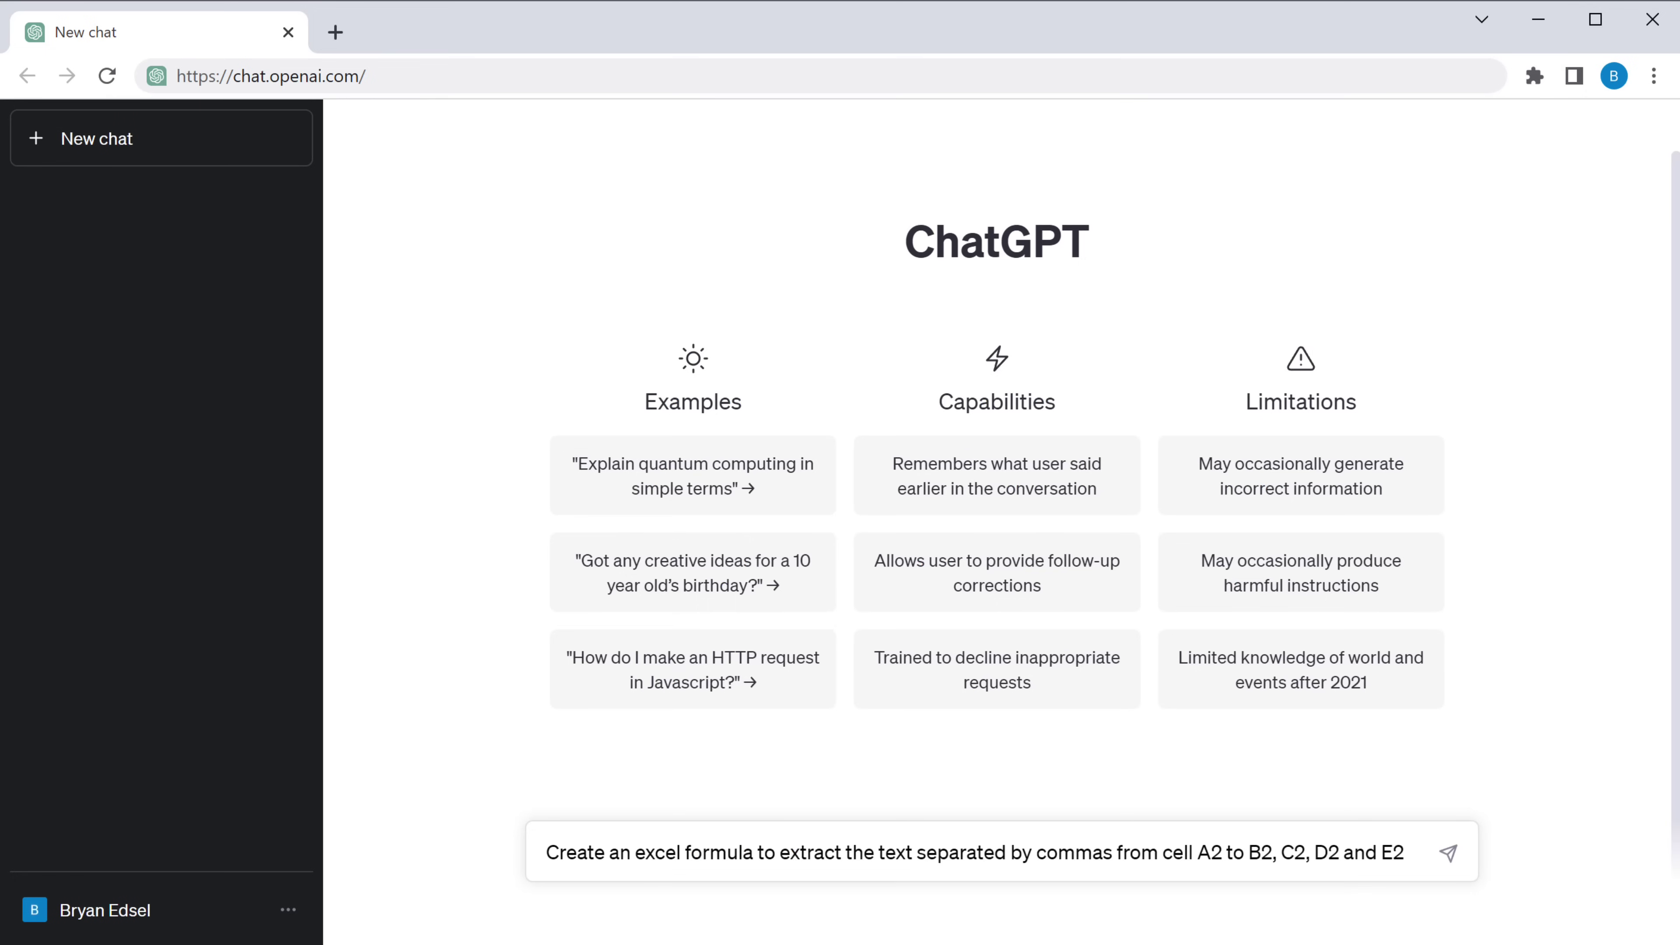
{"action": "key", "text": "Return"}
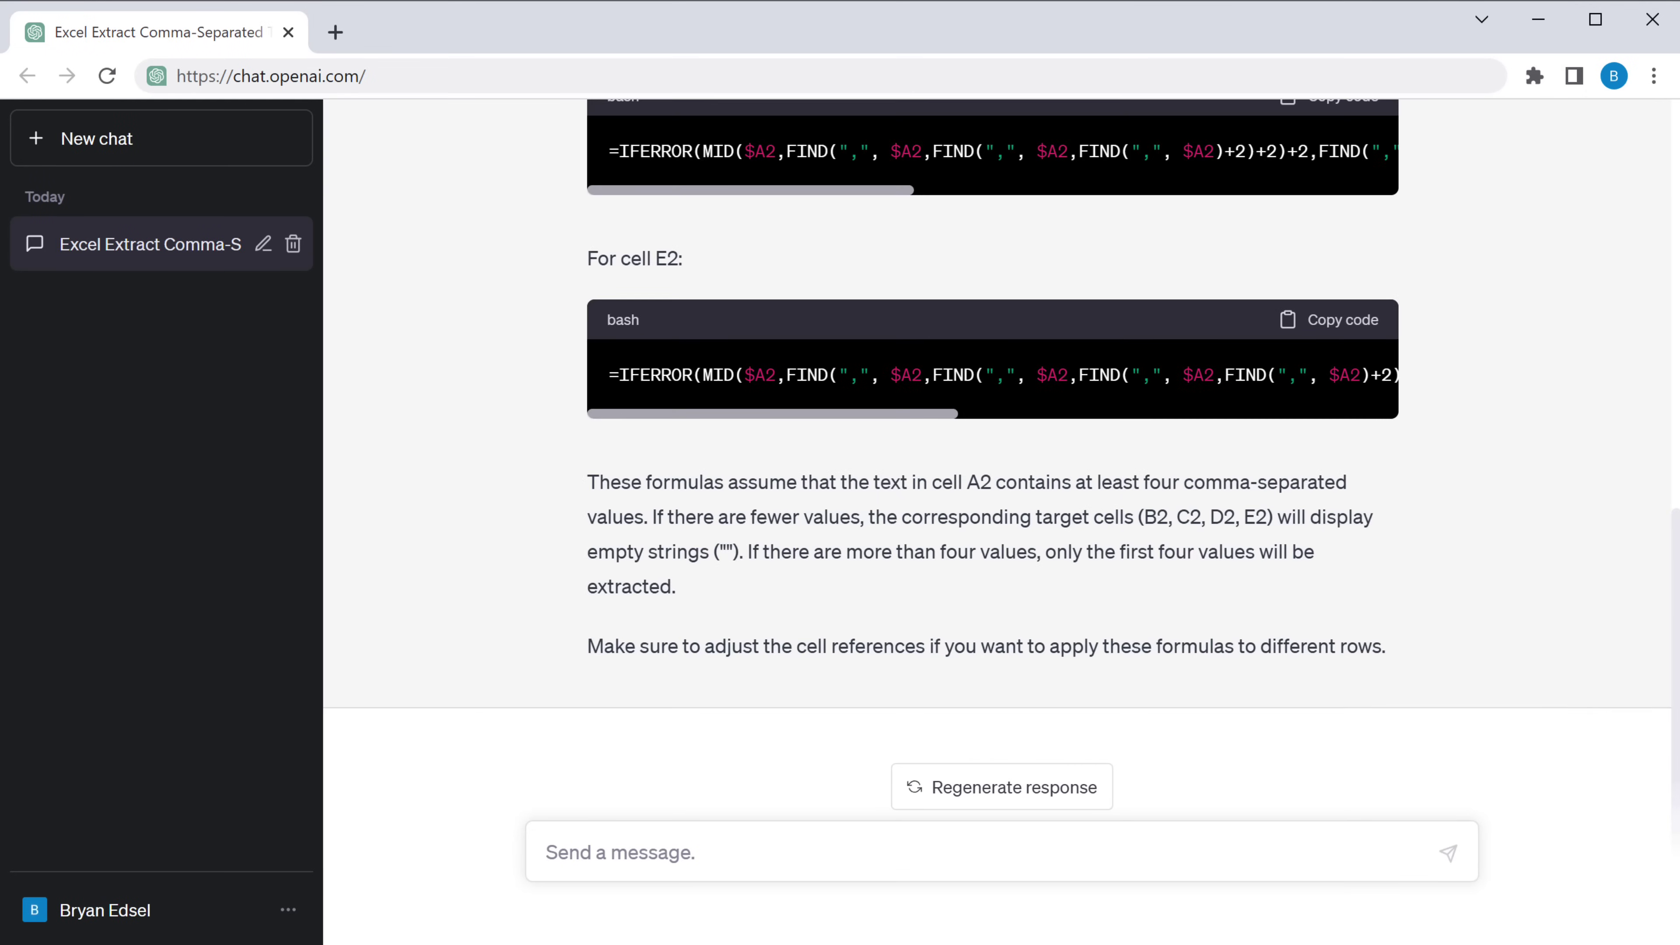
{"action": "scroll", "coordinate": [1570, 403], "scroll_direction": "up", "scroll_amount": 10}
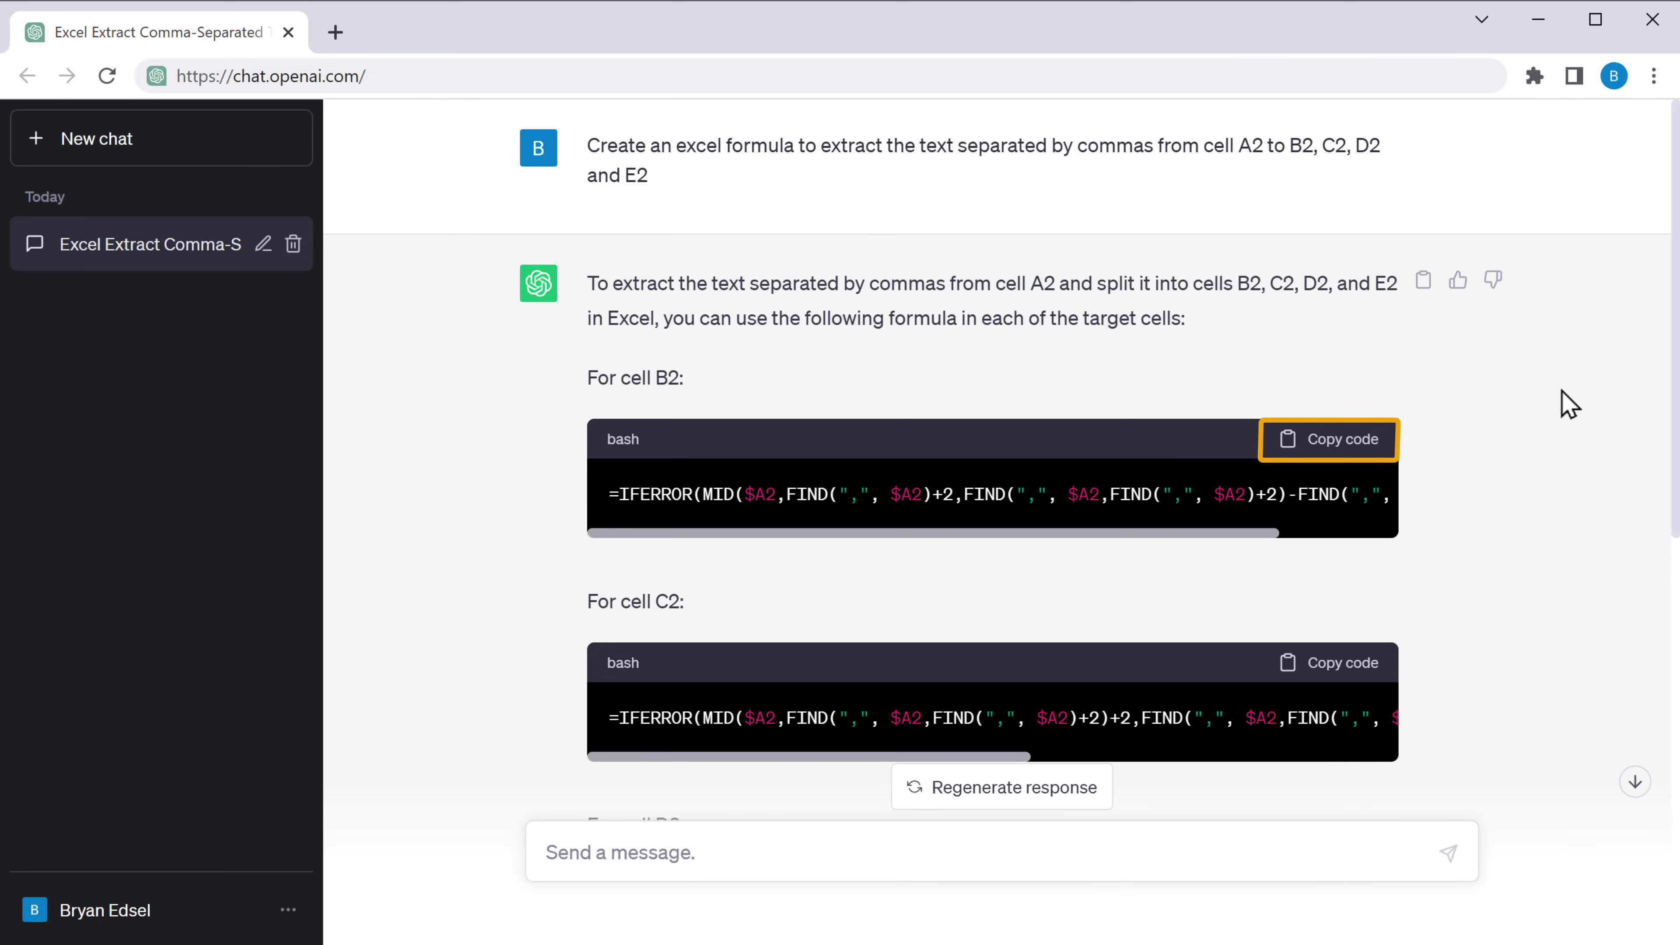
Paste the B2 splitting formula, fill it across to E2, then down to row 10
{"action": "left_click", "coordinate": [1343, 440]}
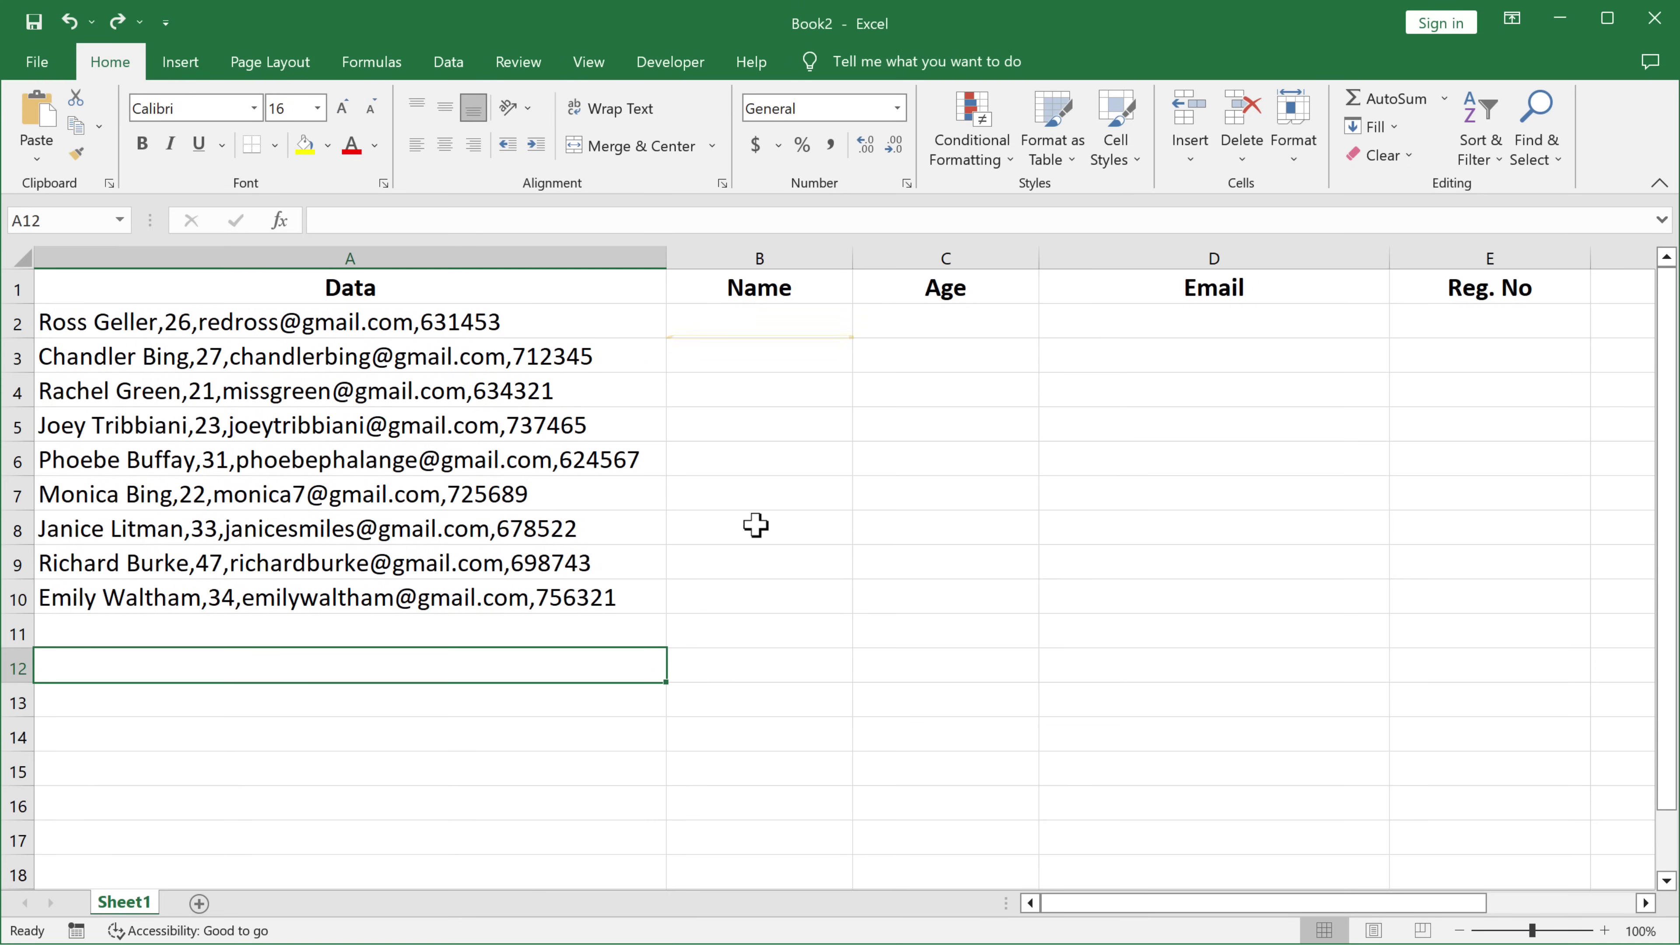
{"action": "right_click", "coordinate": [757, 323]}
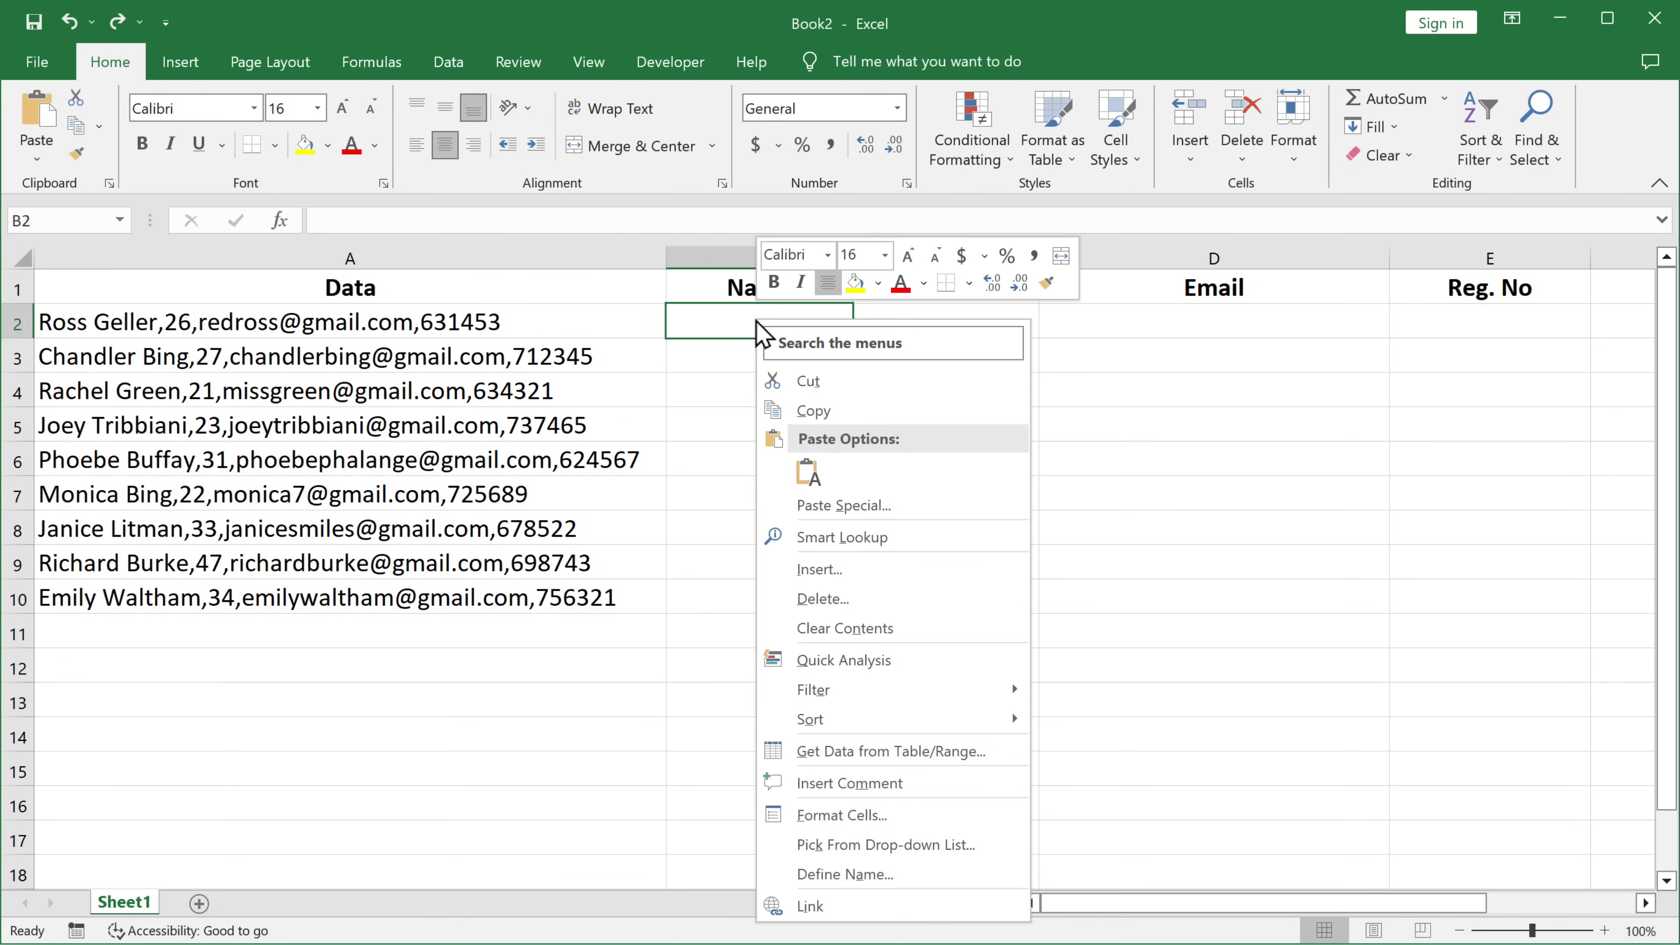
{"action": "left_click", "coordinate": [806, 472]}
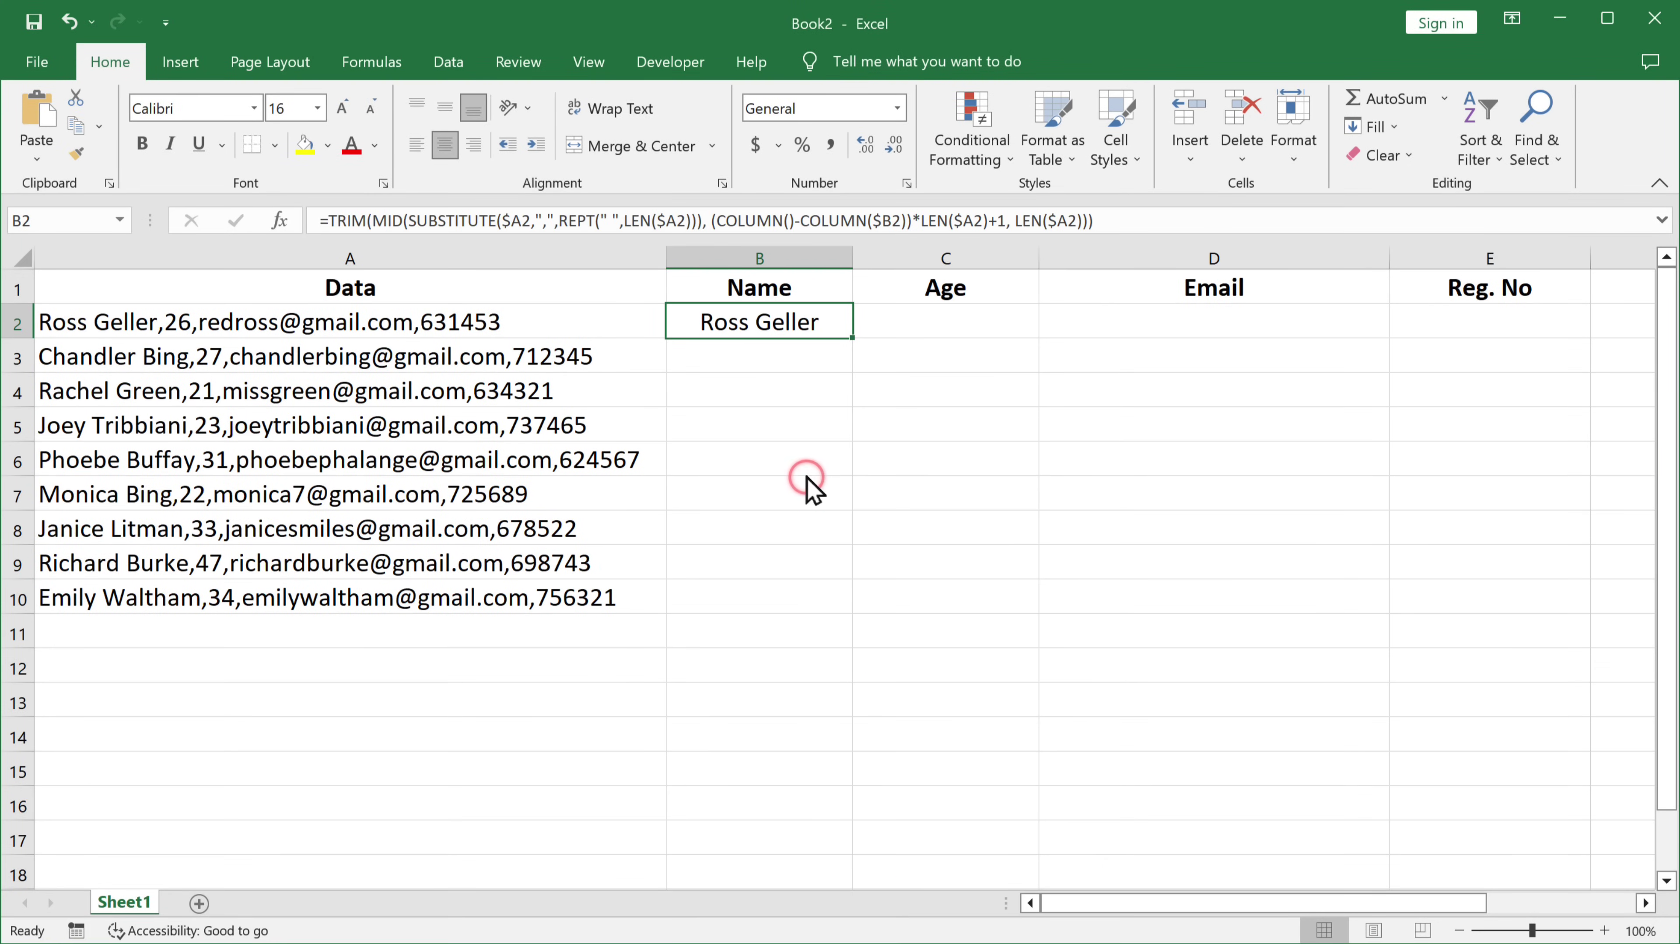
{"action": "left_click_drag", "start_coordinate": [854, 339], "coordinate": [1600, 338]}
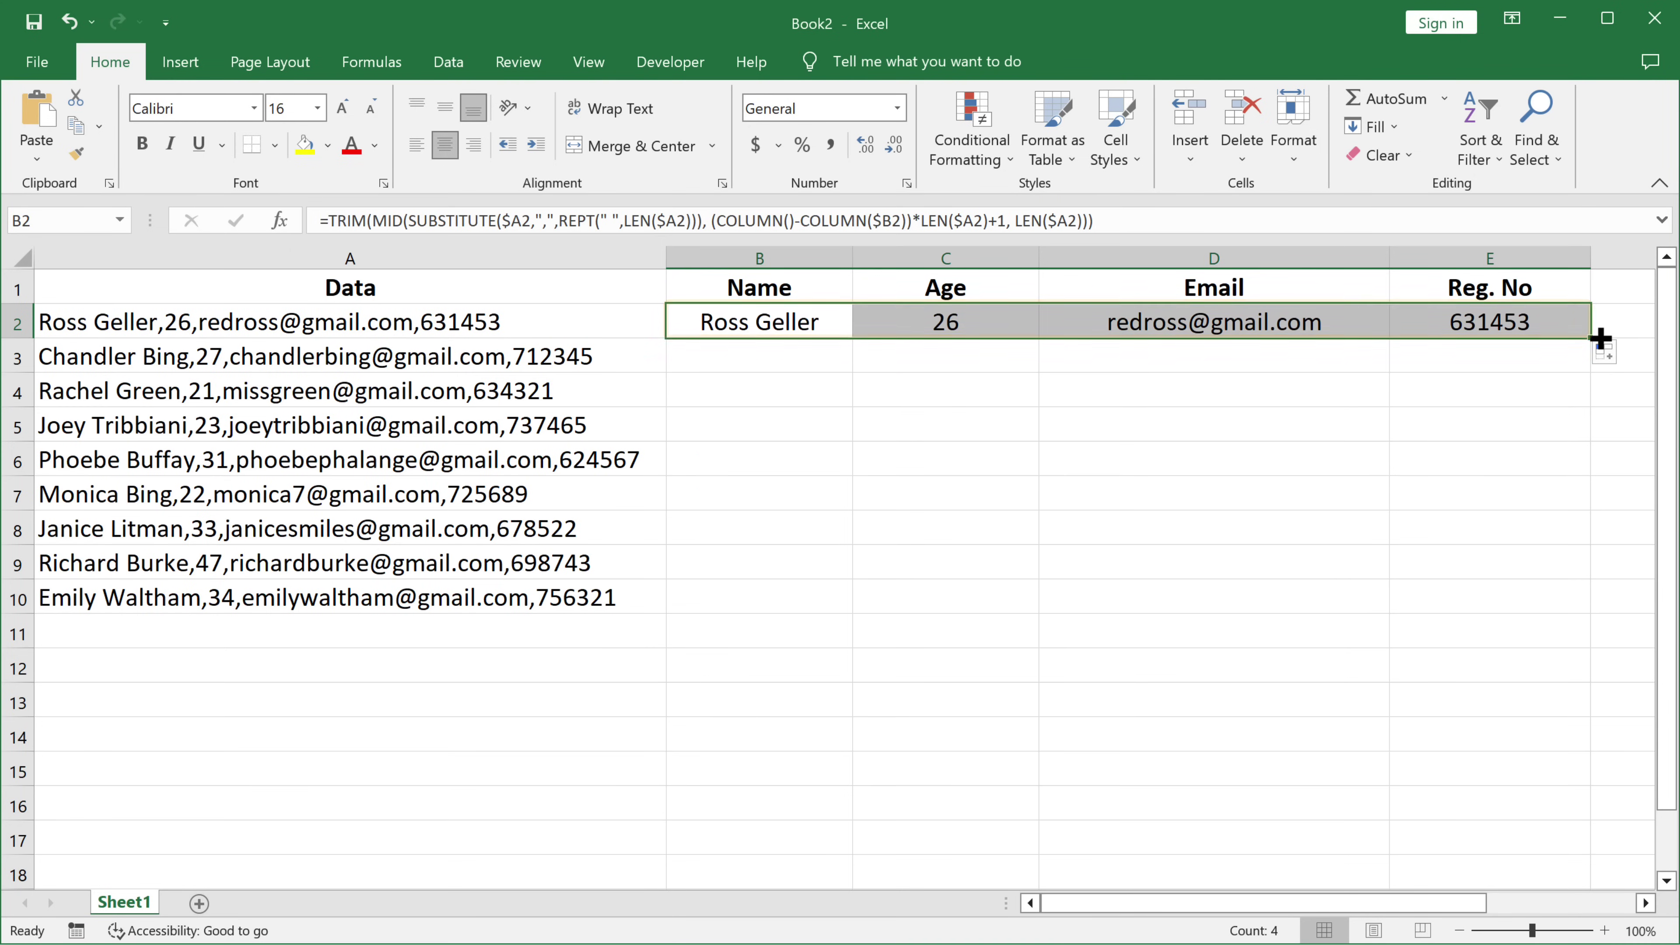
{"action": "left_click_drag", "start_coordinate": [1601, 342], "coordinate": [1593, 624]}
{"action": "left_click", "coordinate": [1489, 733]}
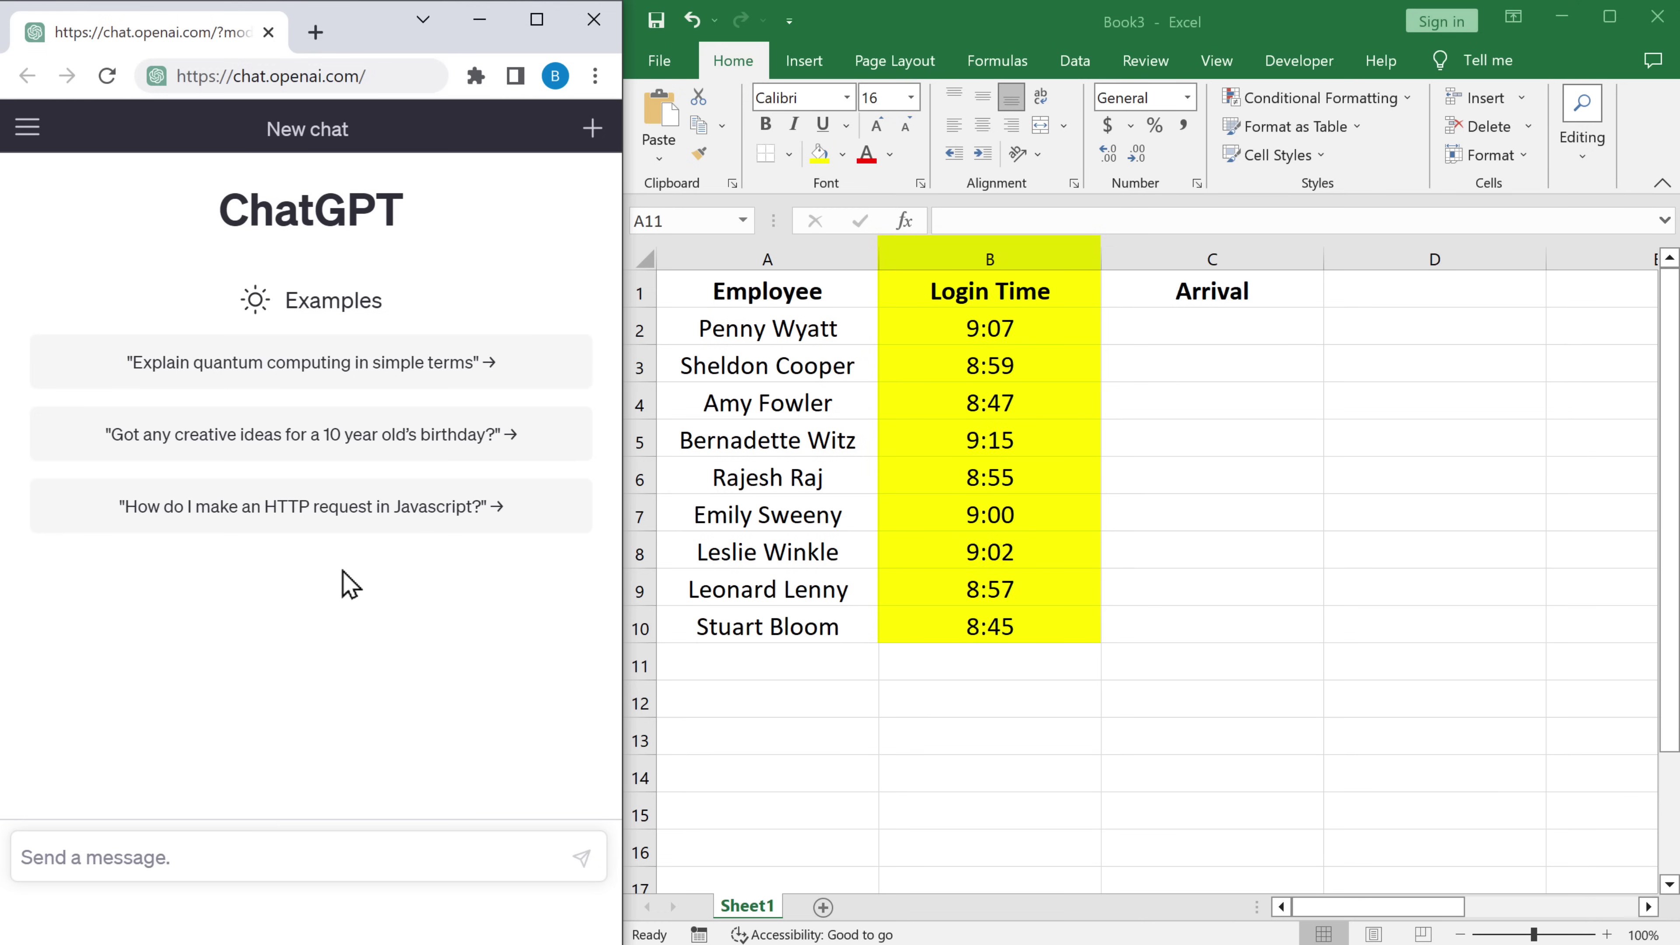
Ask ChatGPT how to label login times as "On Time" before 9 AM, otherwise "Late Arrival"
{"action": "type", "text": "The time values are in B column."}
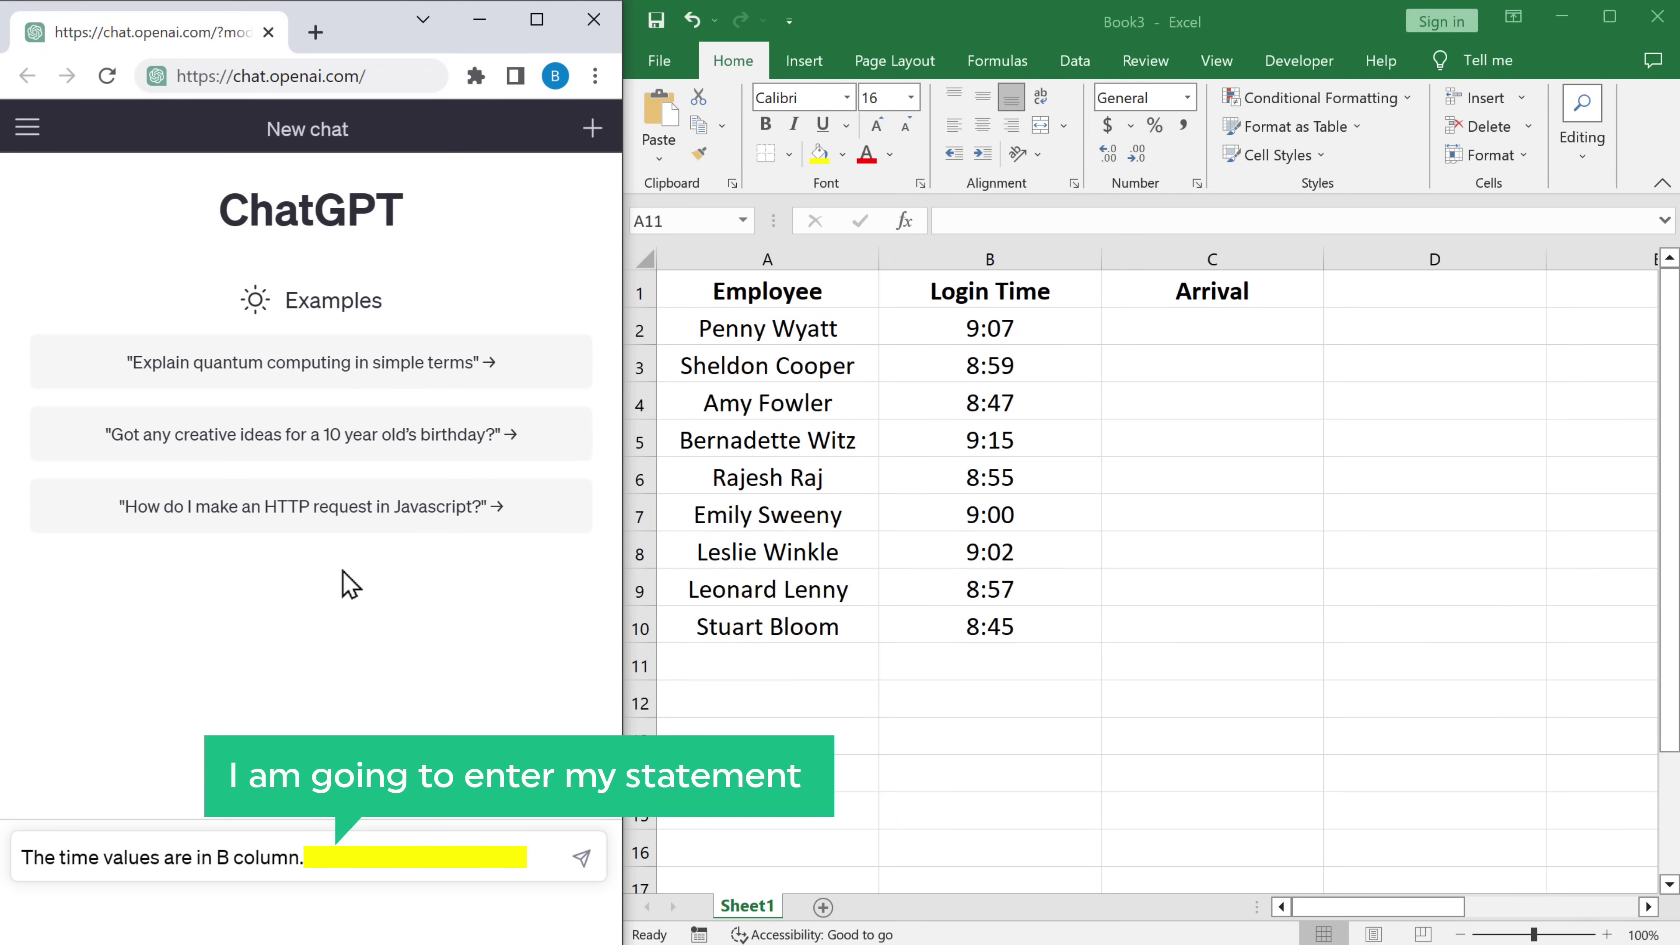
{"action": "type", "text": "Can you show me how to automatically label cells in an Excel sheet as \"On Time\" or \"Late Arrival\"? For example, if the time is before 9 AM, the label should be \"On Time\" and if the time is after 9 AM, the label should be \"Late Arrival\"."}
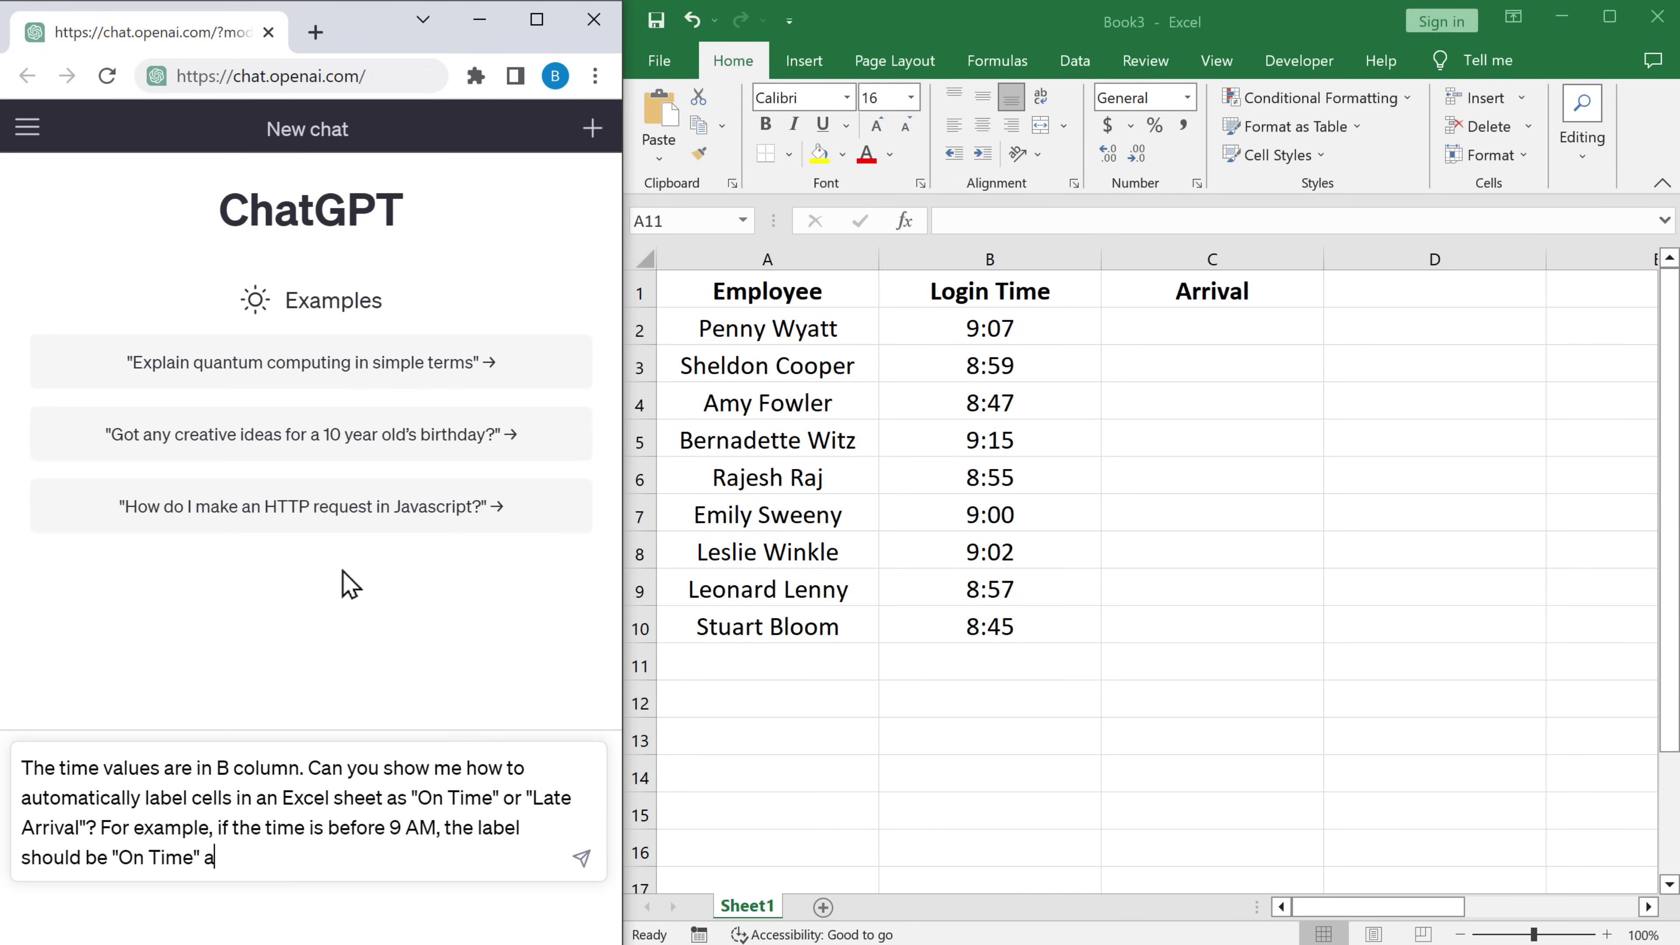
{"action": "left_click", "coordinate": [582, 859]}
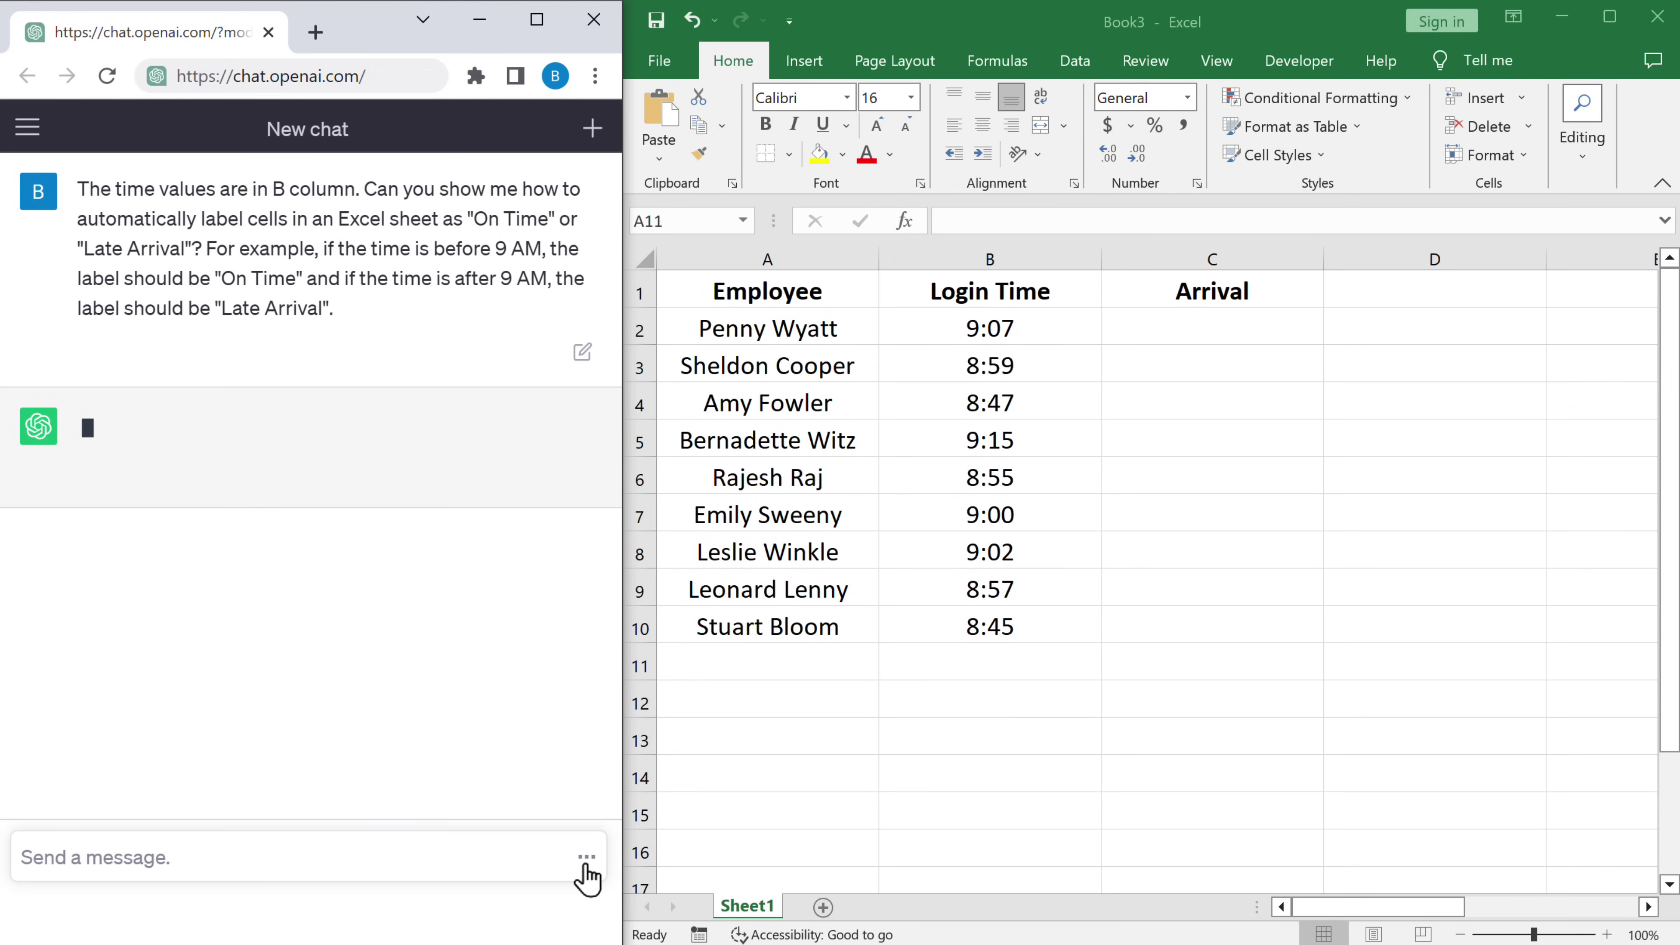
{"action": "scroll", "coordinate": [541, 715], "scroll_direction": "up", "scroll_amount": 5}
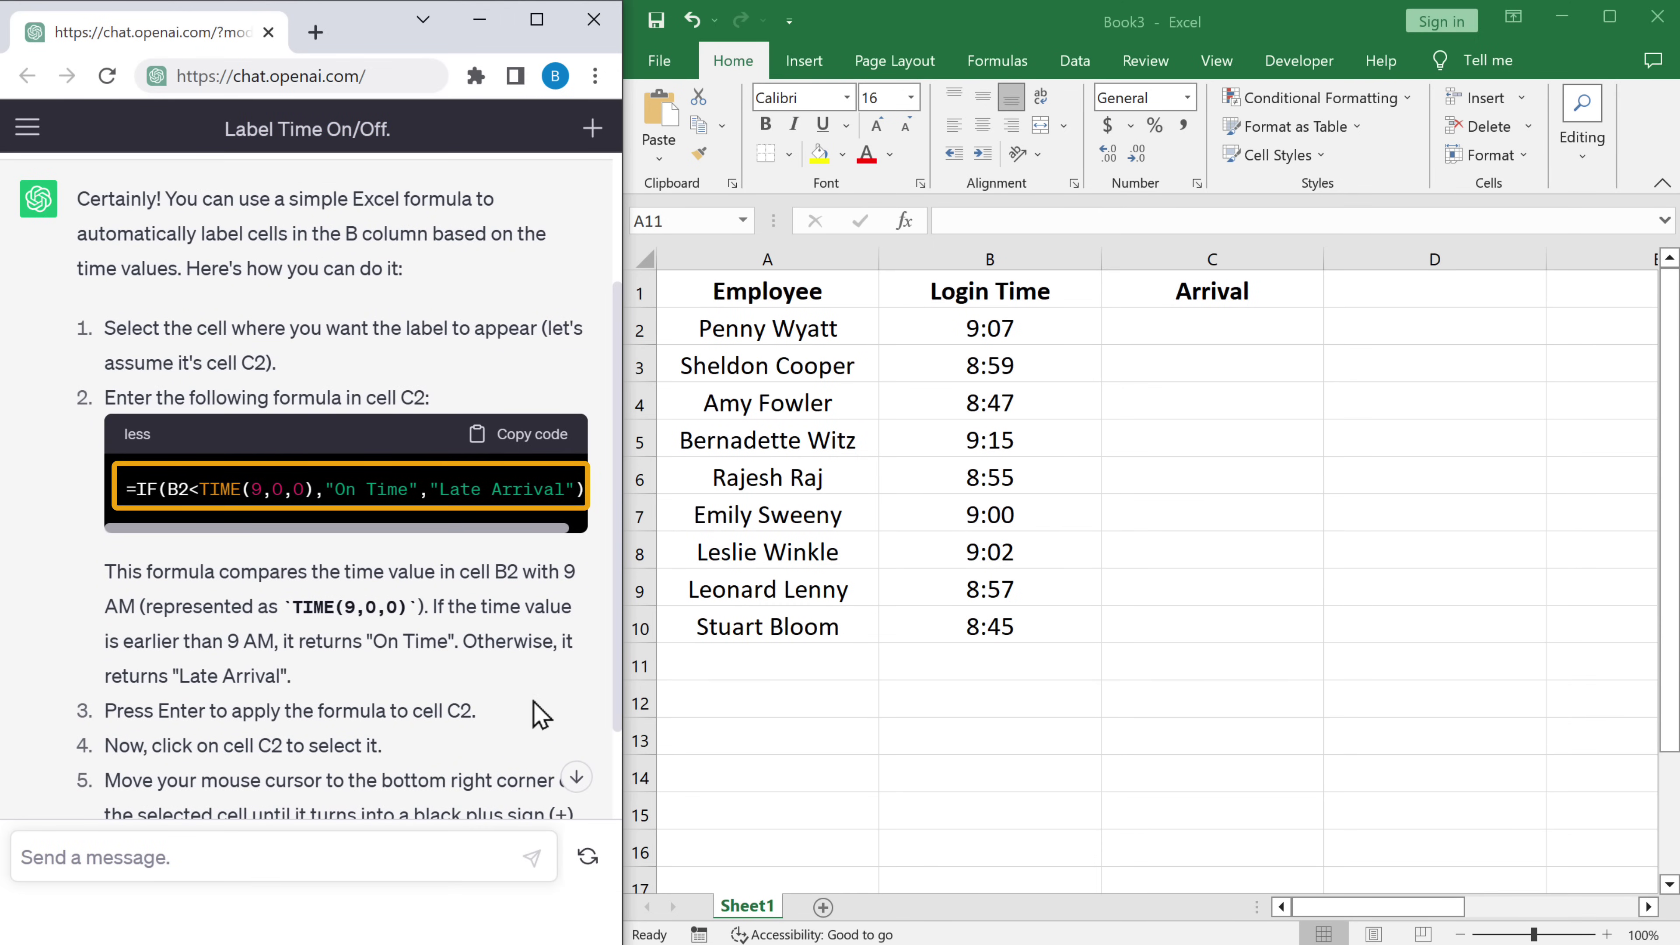
Paste =IF(B2<TIME(9,0,0),"On Time","Late Arrival") into C2 and fill it down to C10
{"action": "left_click", "coordinate": [529, 434]}
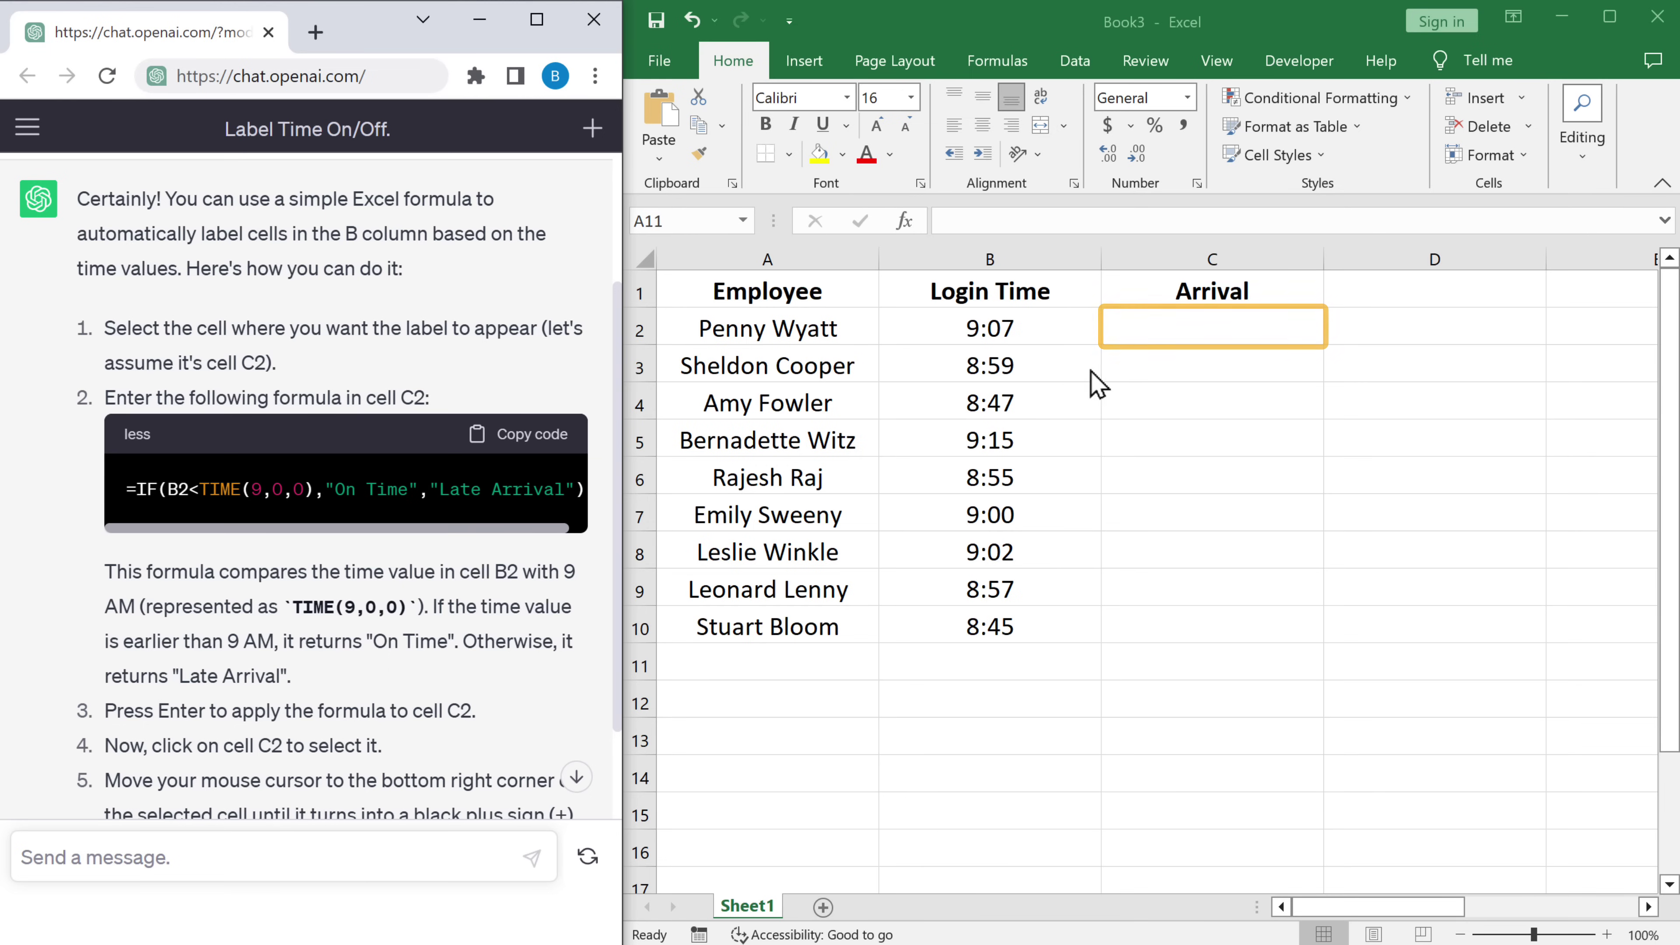
{"action": "right_click", "coordinate": [1222, 331]}
{"action": "left_click", "coordinate": [1275, 483]}
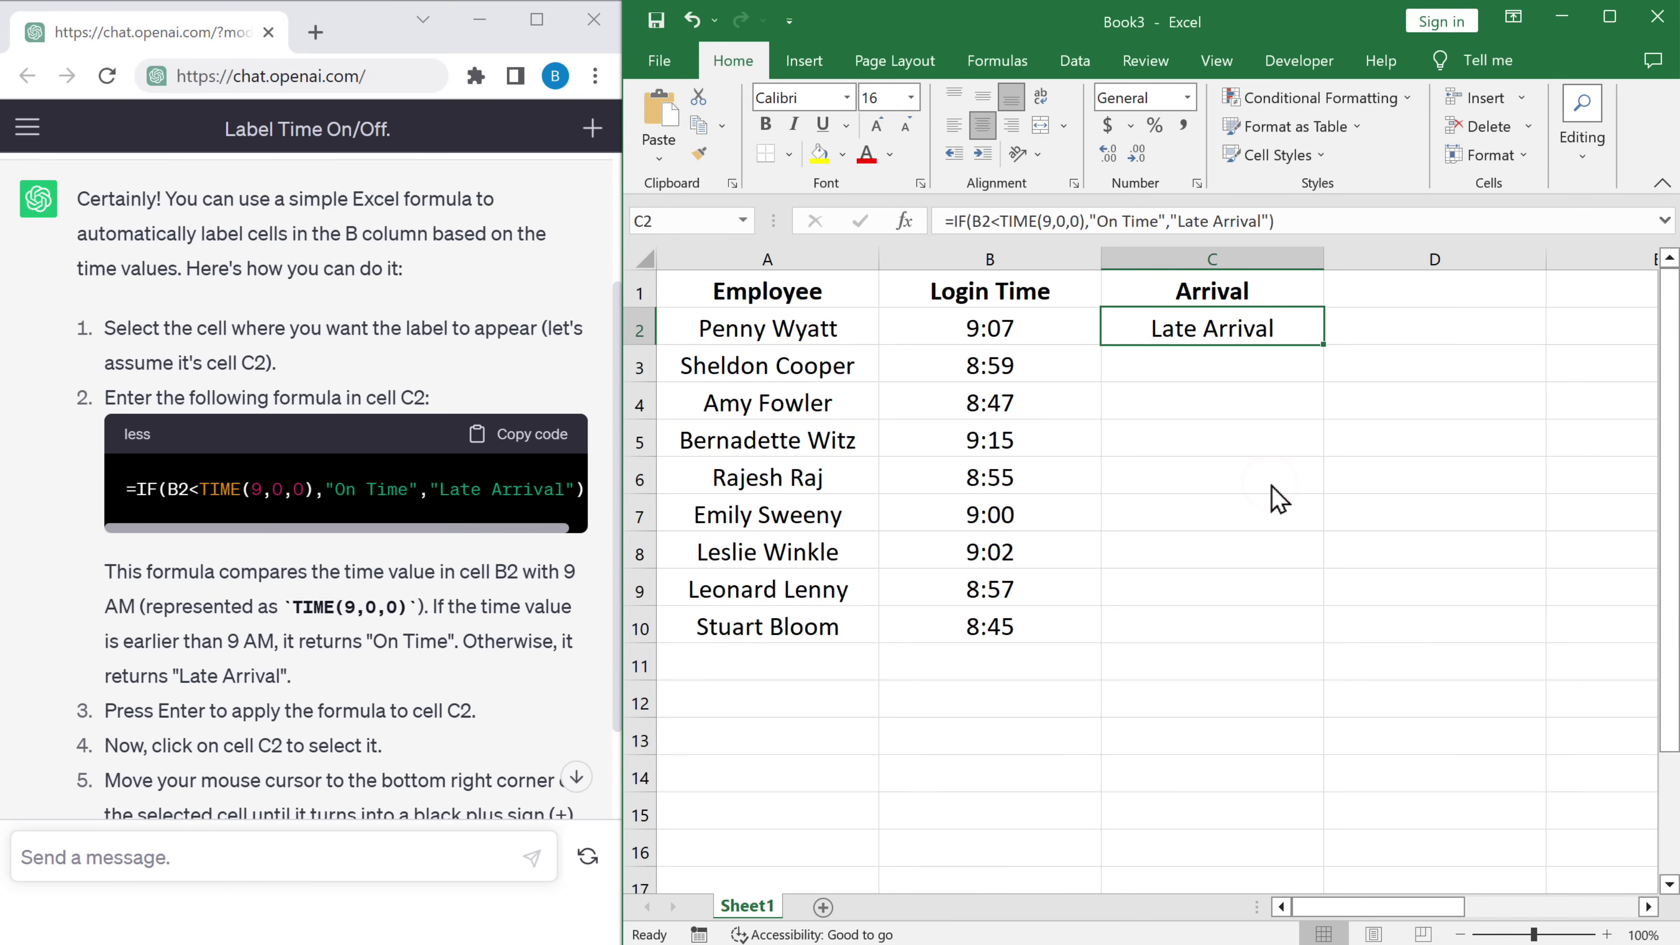
{"action": "left_click_drag", "start_coordinate": [1323, 349], "coordinate": [1323, 649]}
{"action": "left_click", "coordinate": [1389, 736]}
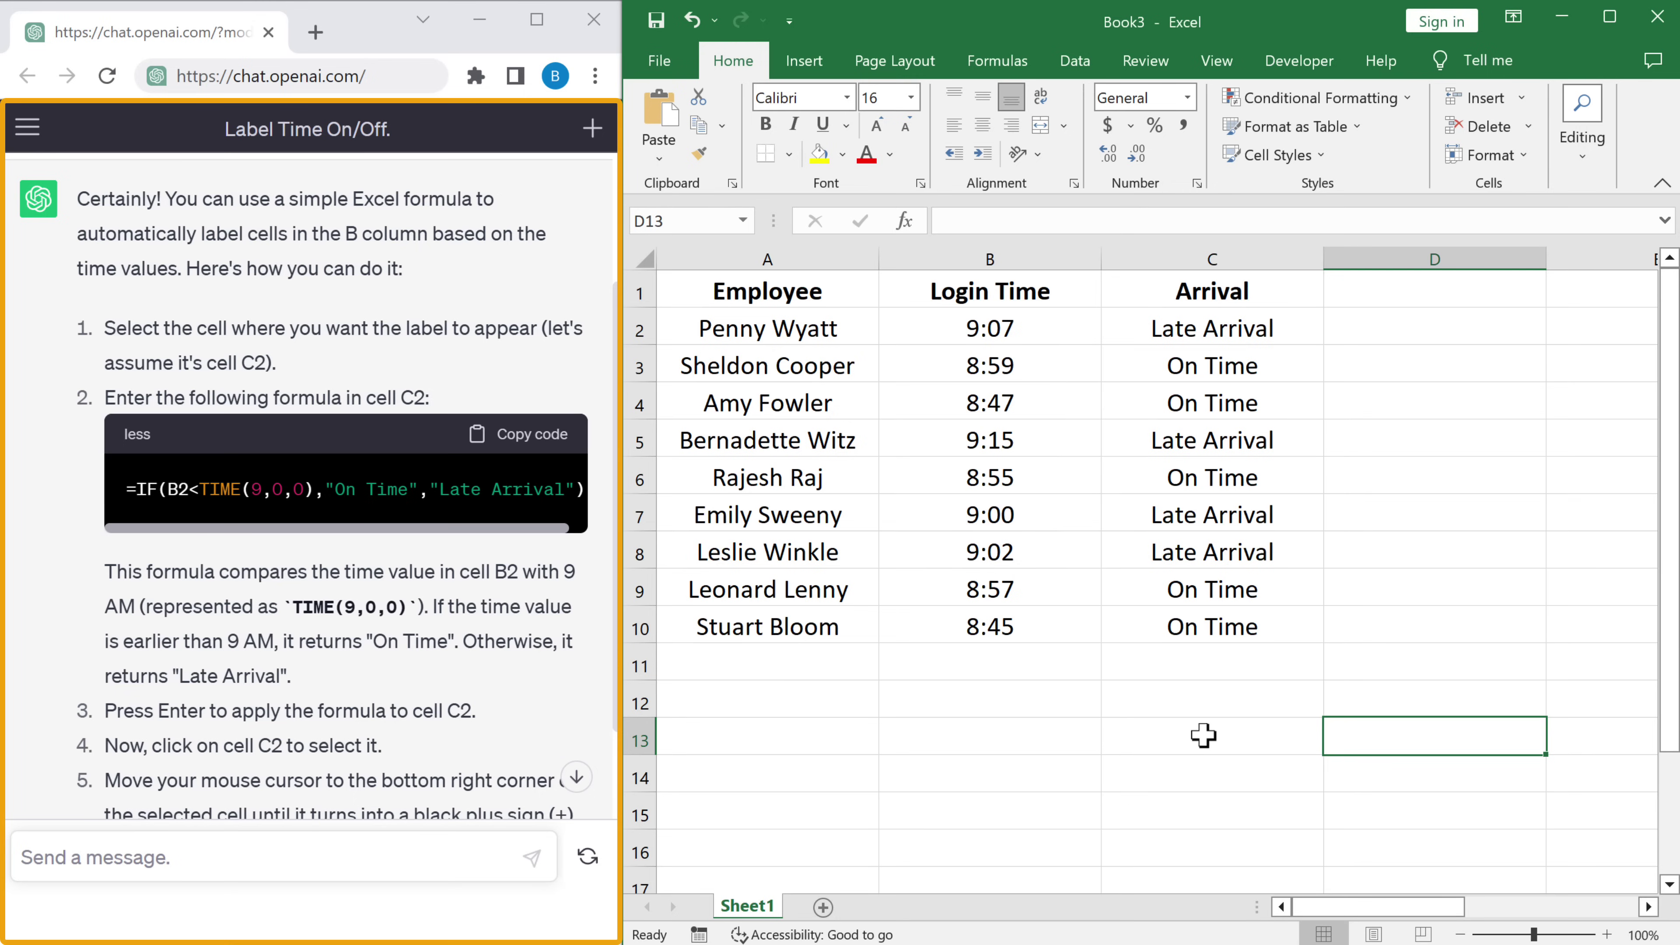
Ask ChatGPT how to highlight only the 'Late Arrival' cells in C2 to C10
{"action": "left_click", "coordinate": [185, 858]}
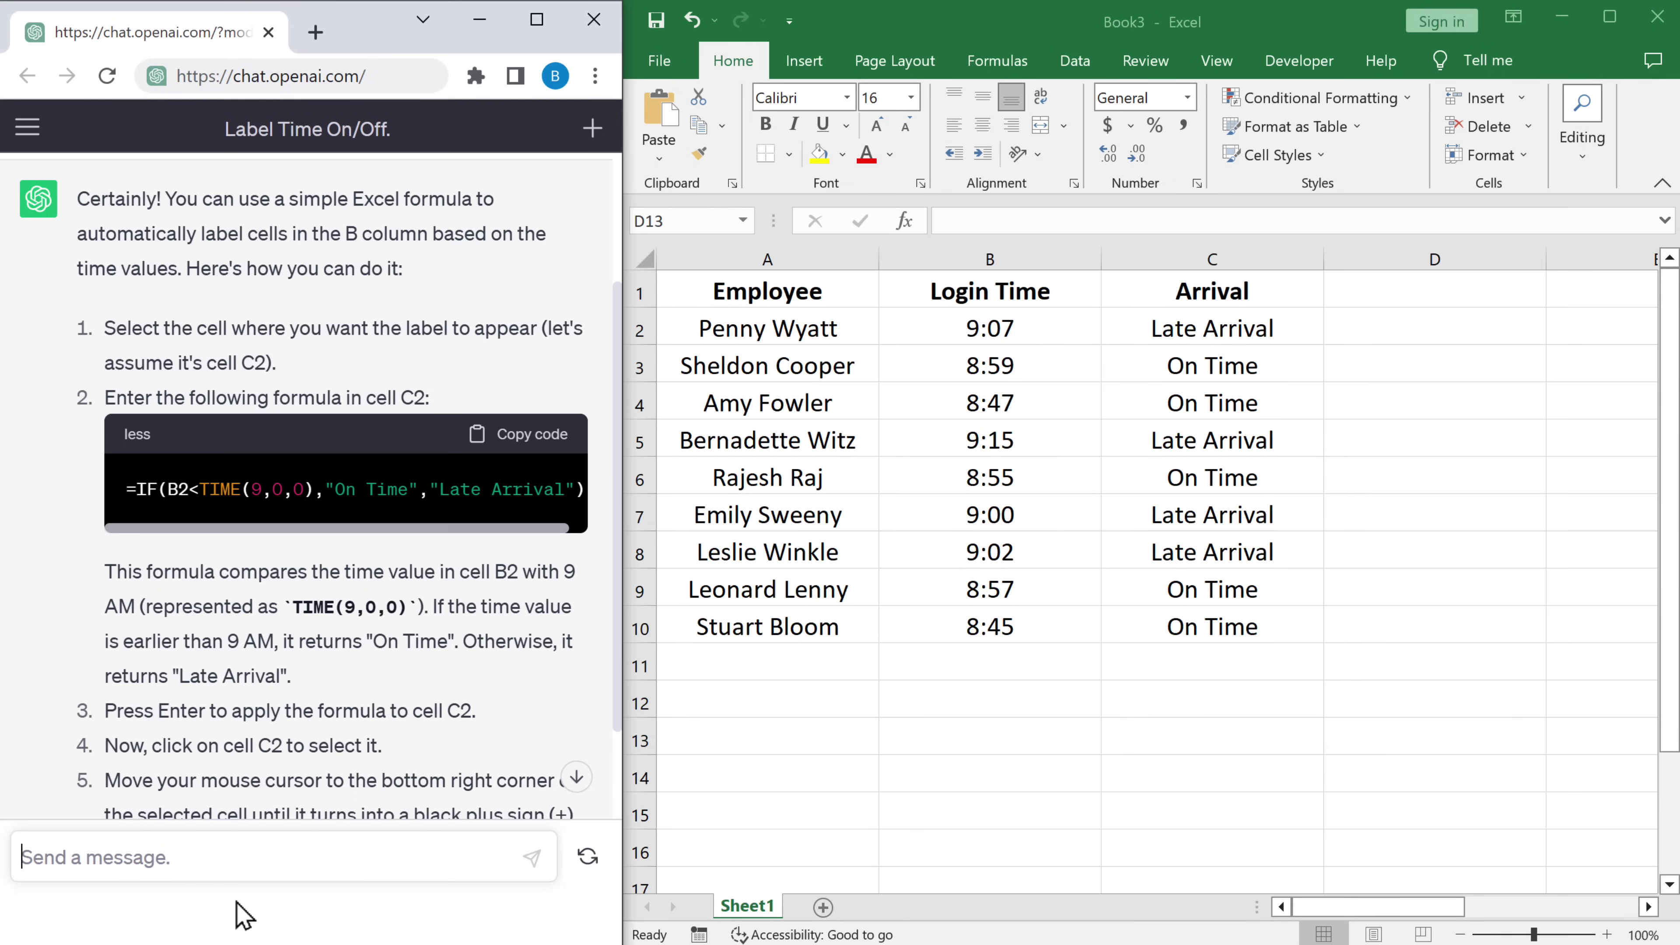
{"action": "type", "text": "I just want to highlight the cells which have th"}
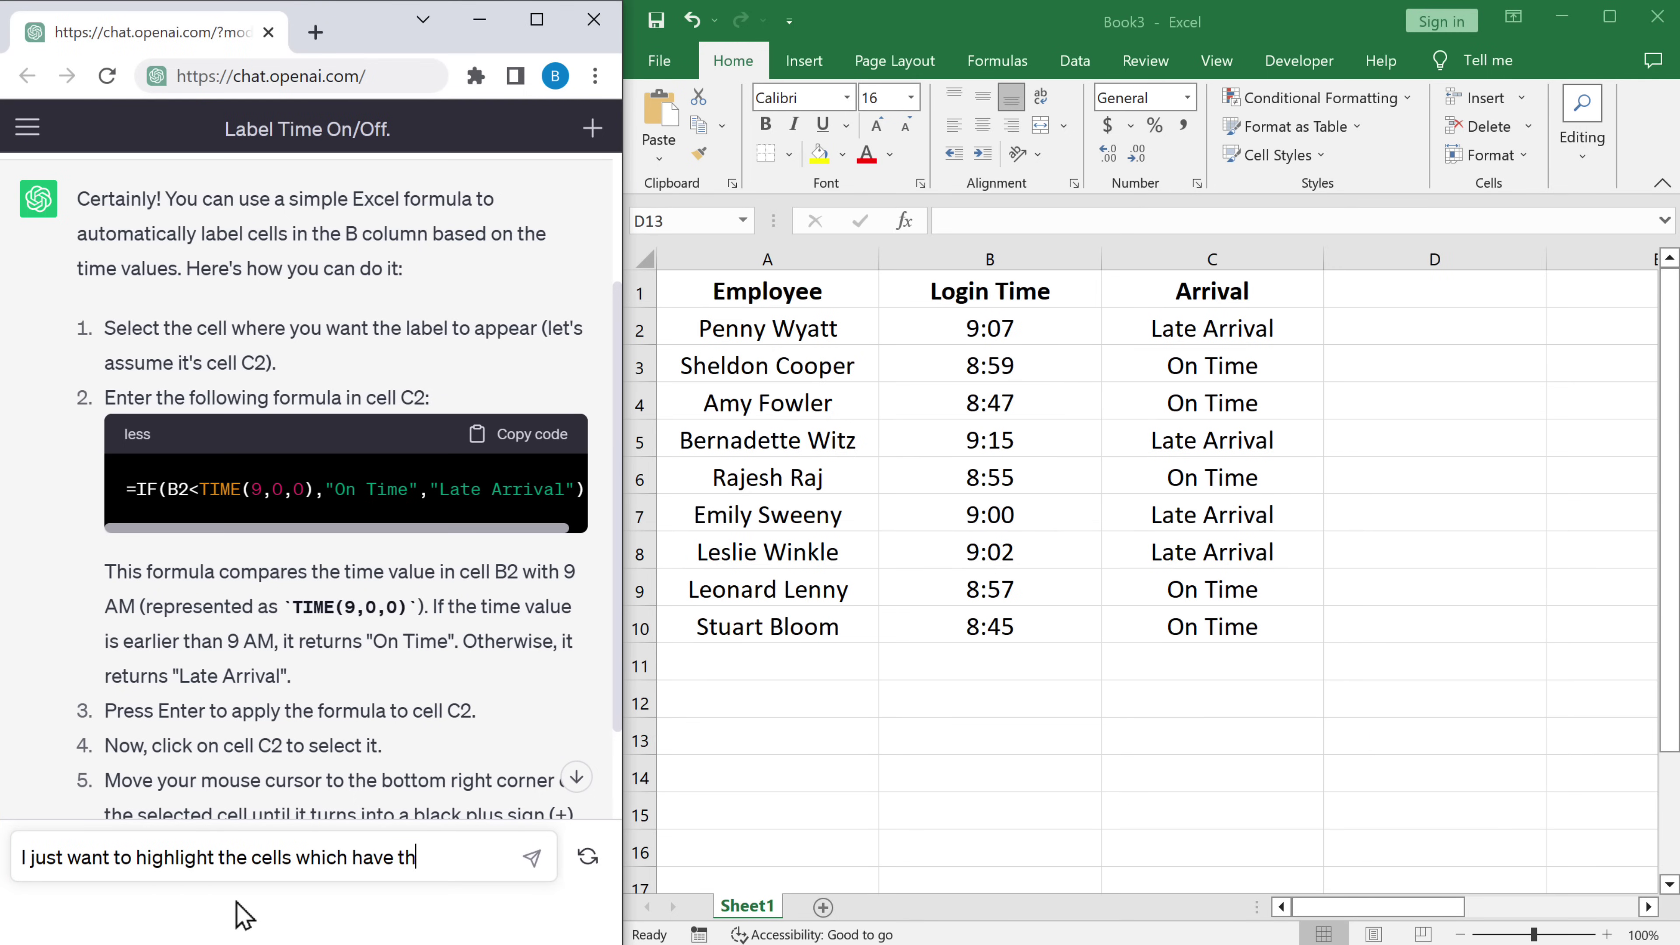
{"action": "type", "text": "e word 'Late Arrival' from cell C2 to C10"}
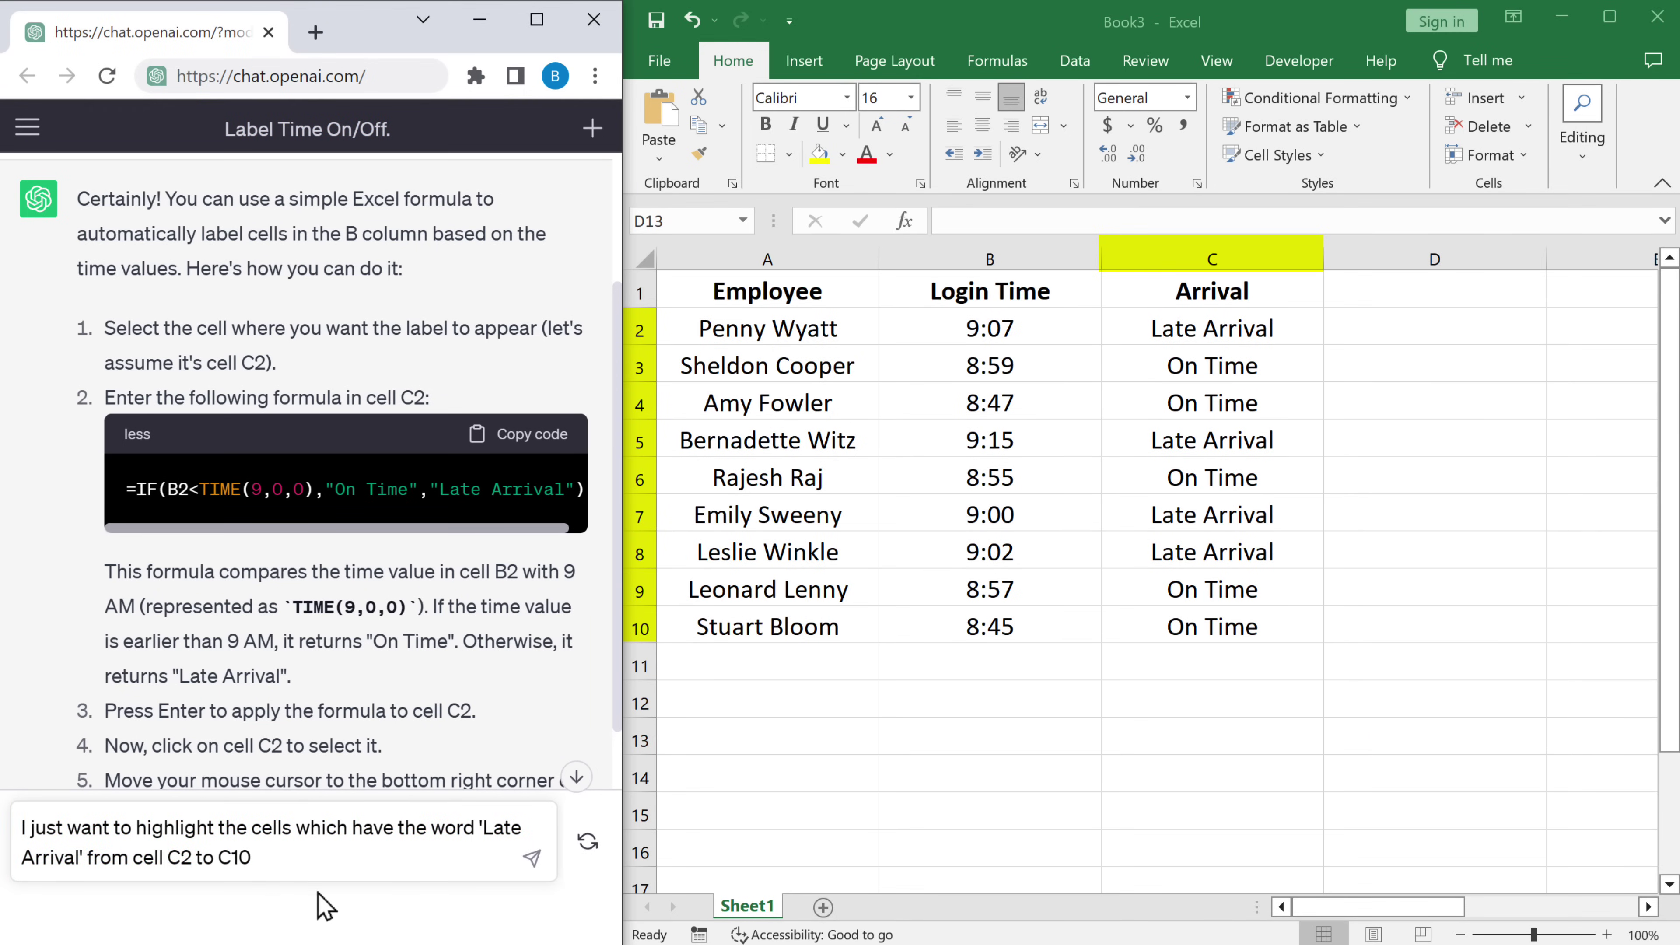
{"action": "left_click", "coordinate": [533, 858]}
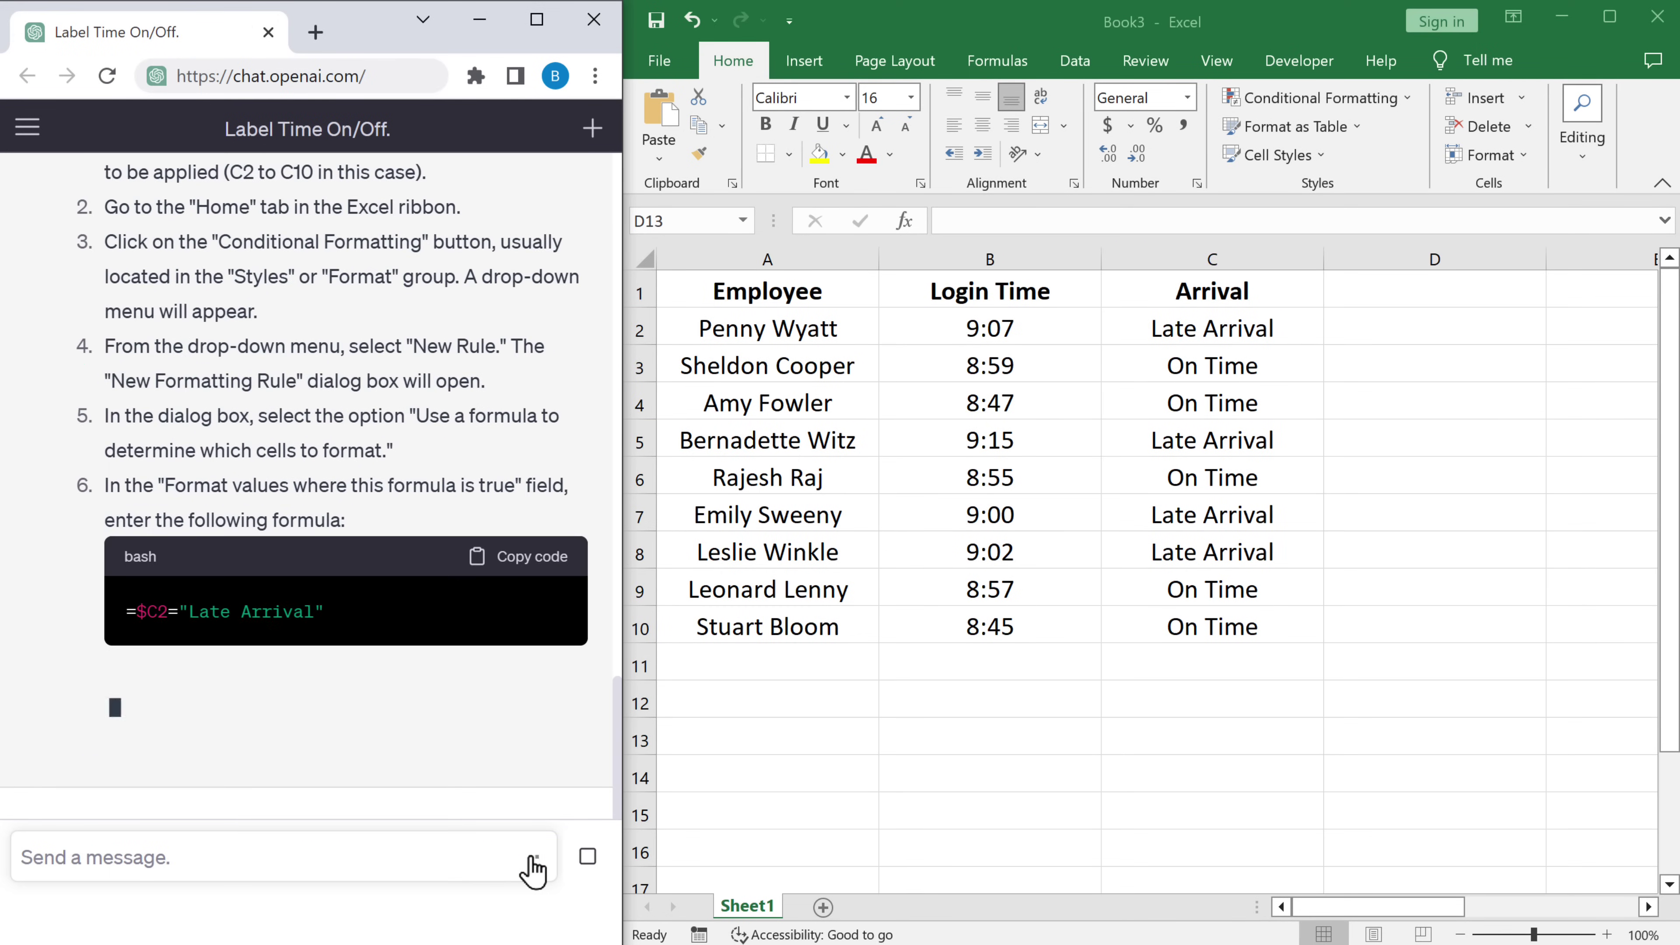
{"action": "scroll", "coordinate": [304, 483], "scroll_direction": "up", "scroll_amount": 10}
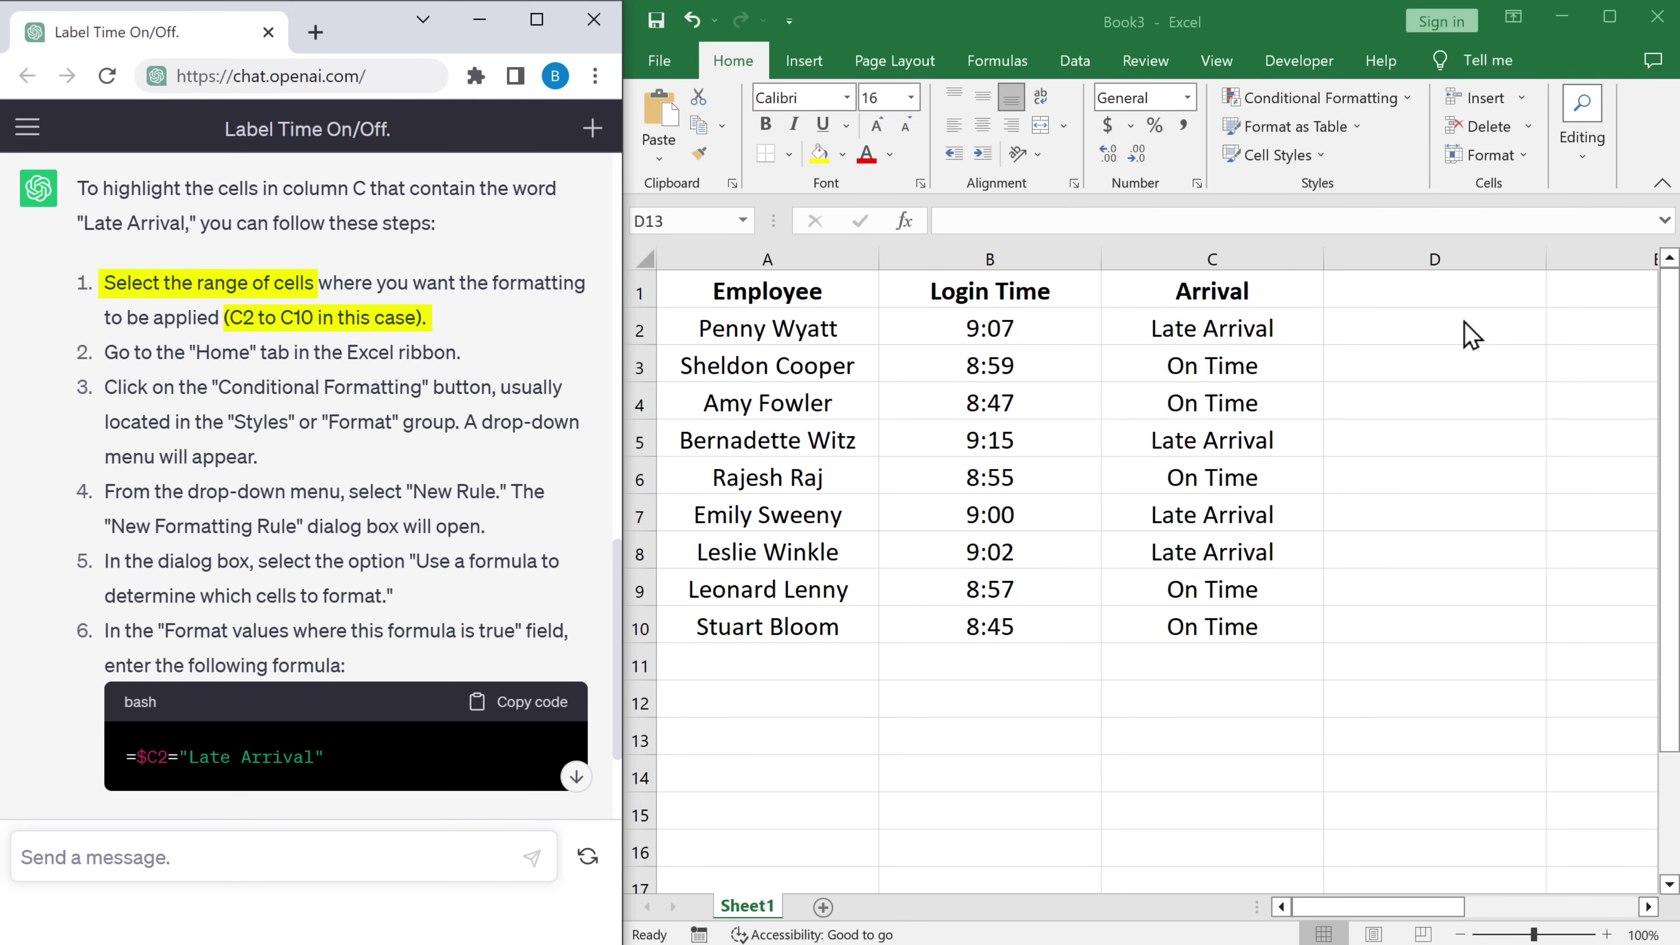
Select C2:C10 and create a formula-based conditional formatting rule using =$C2="Late Arrival"
{"action": "left_click_drag", "start_coordinate": [1265, 337], "coordinate": [1271, 628]}
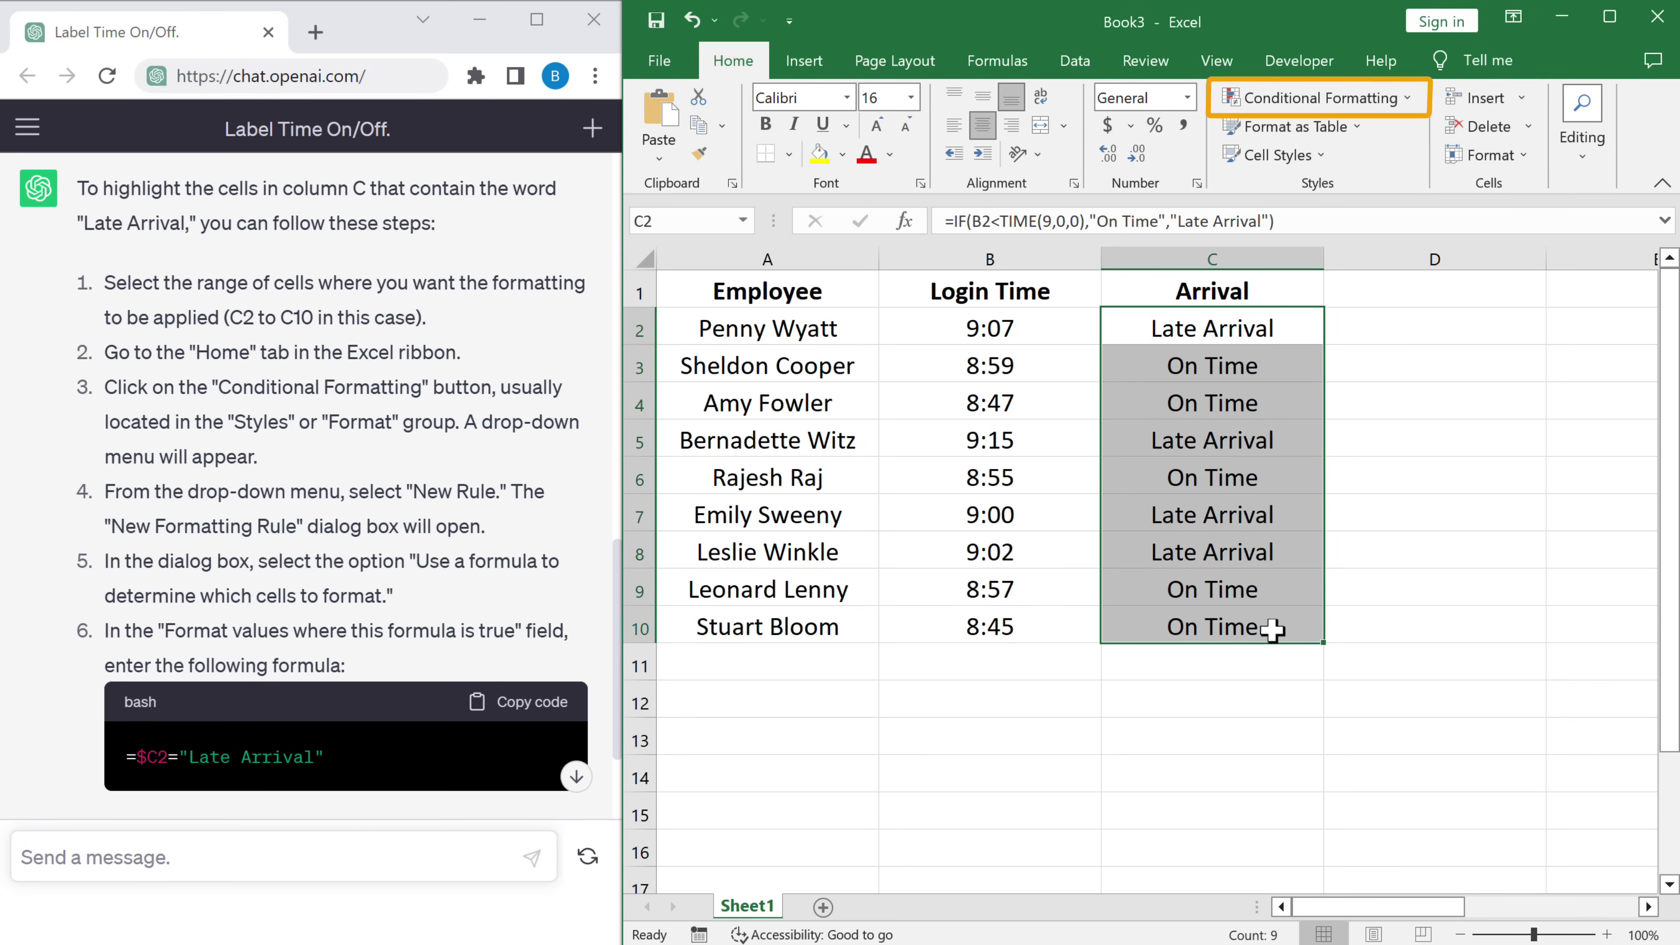
{"action": "left_click", "coordinate": [1316, 99]}
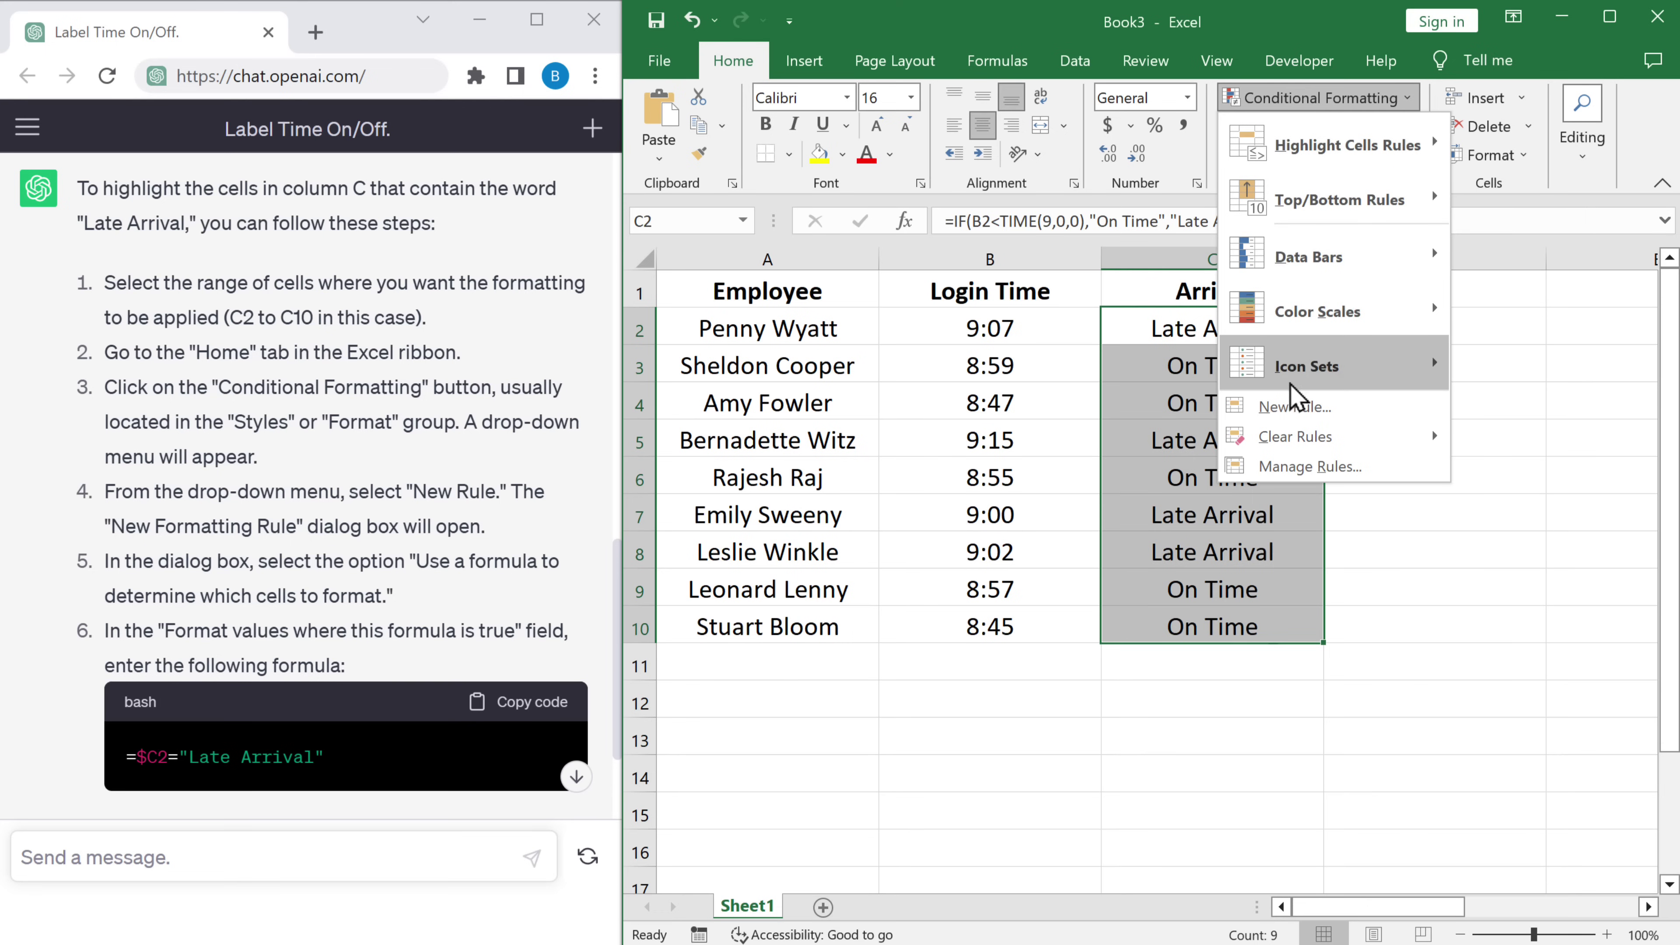
{"action": "left_click", "coordinate": [1283, 406]}
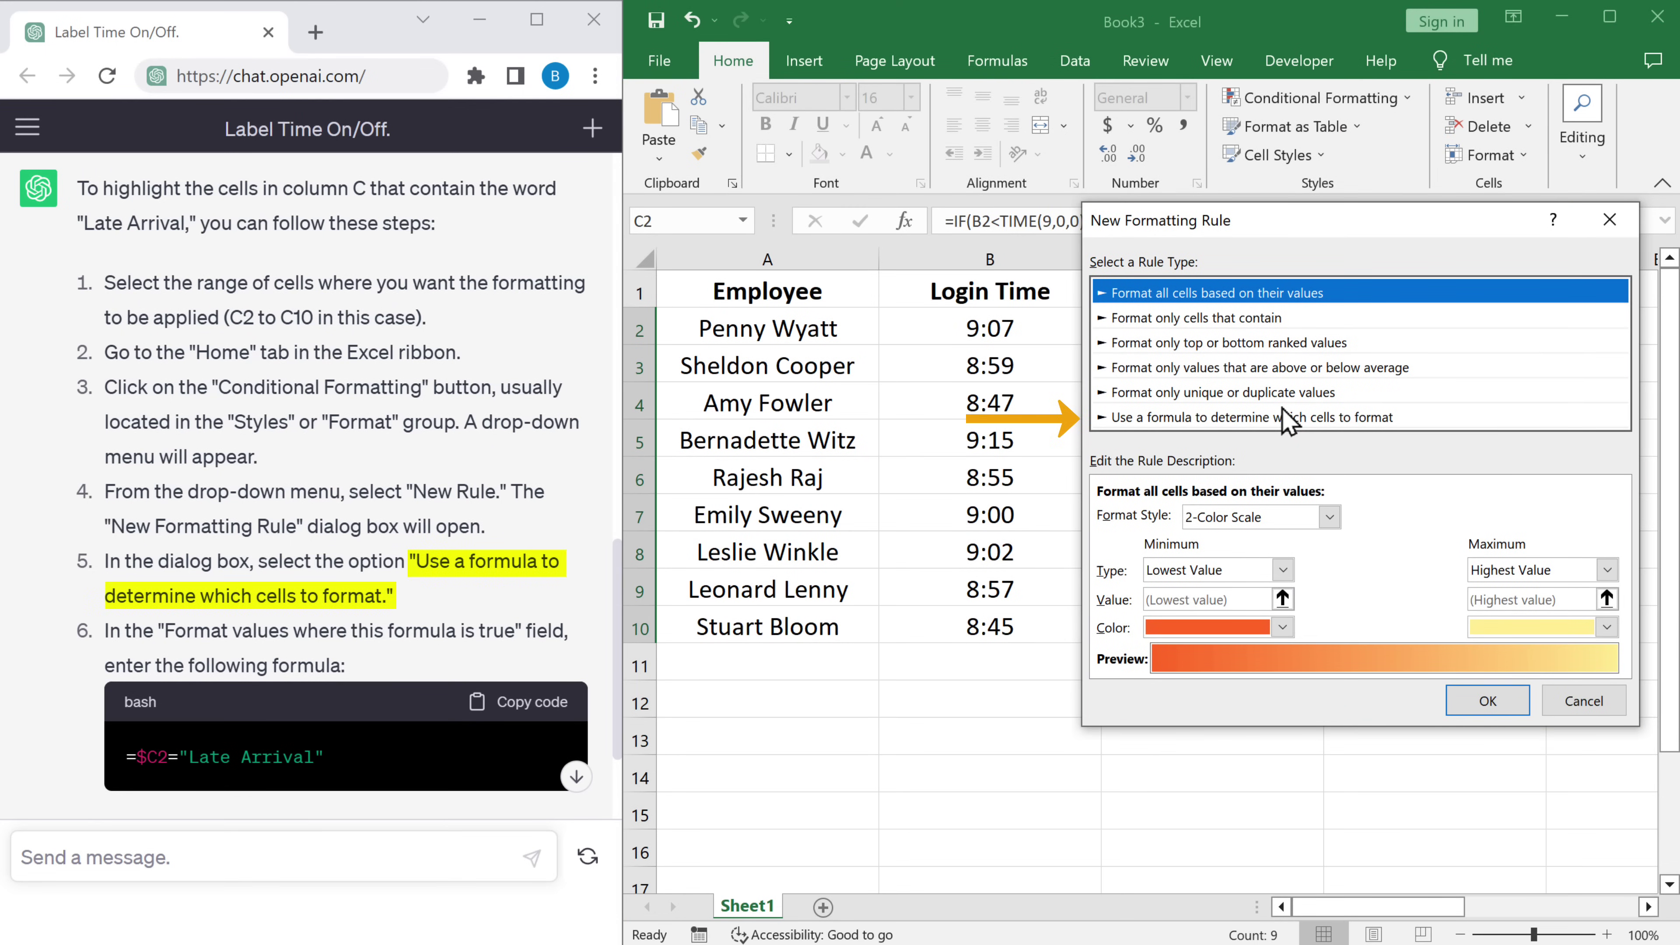
{"action": "left_click", "coordinate": [1177, 417]}
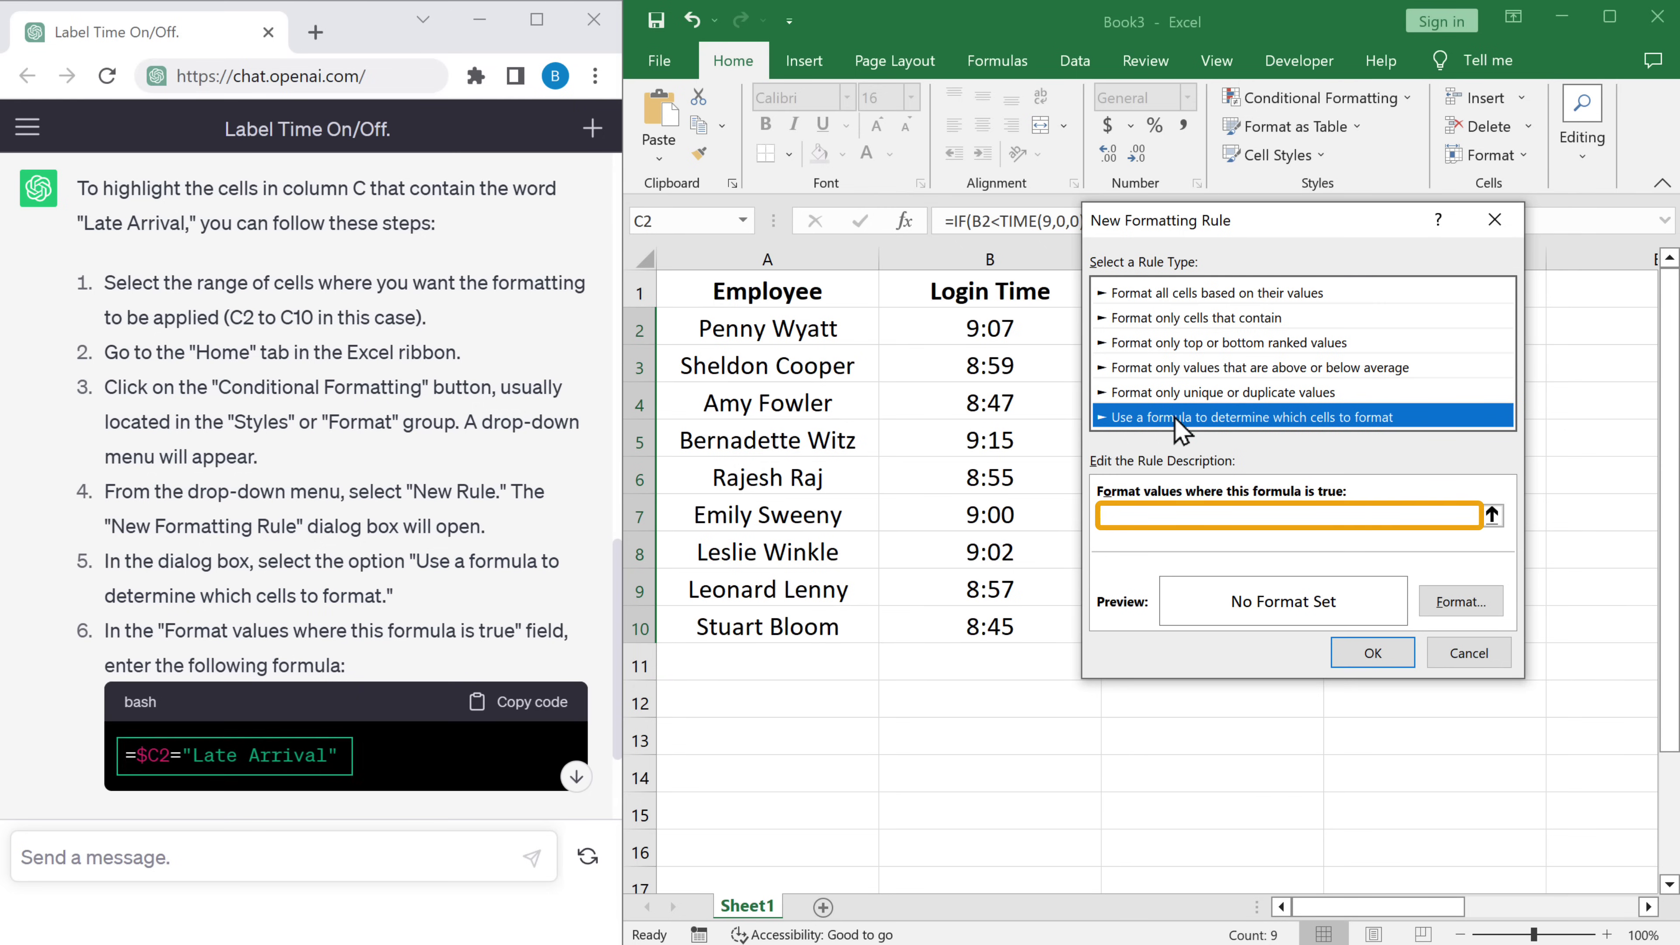
{"action": "left_click", "coordinate": [527, 704]}
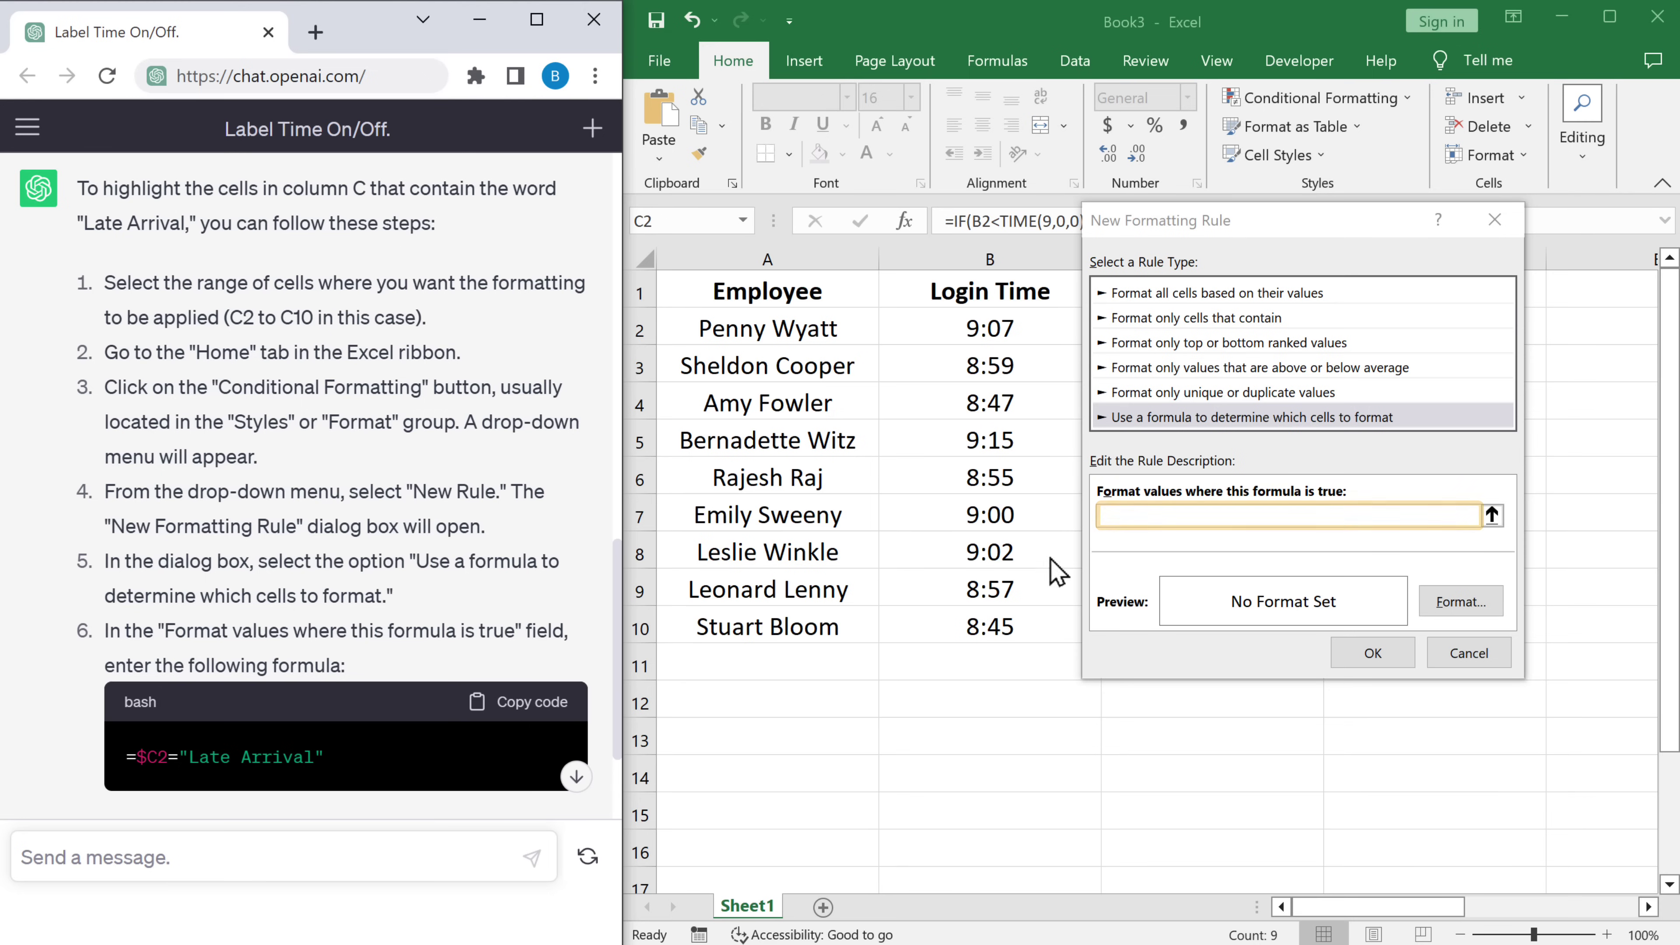
{"action": "right_click", "coordinate": [1110, 514]}
{"action": "left_click", "coordinate": [1157, 586]}
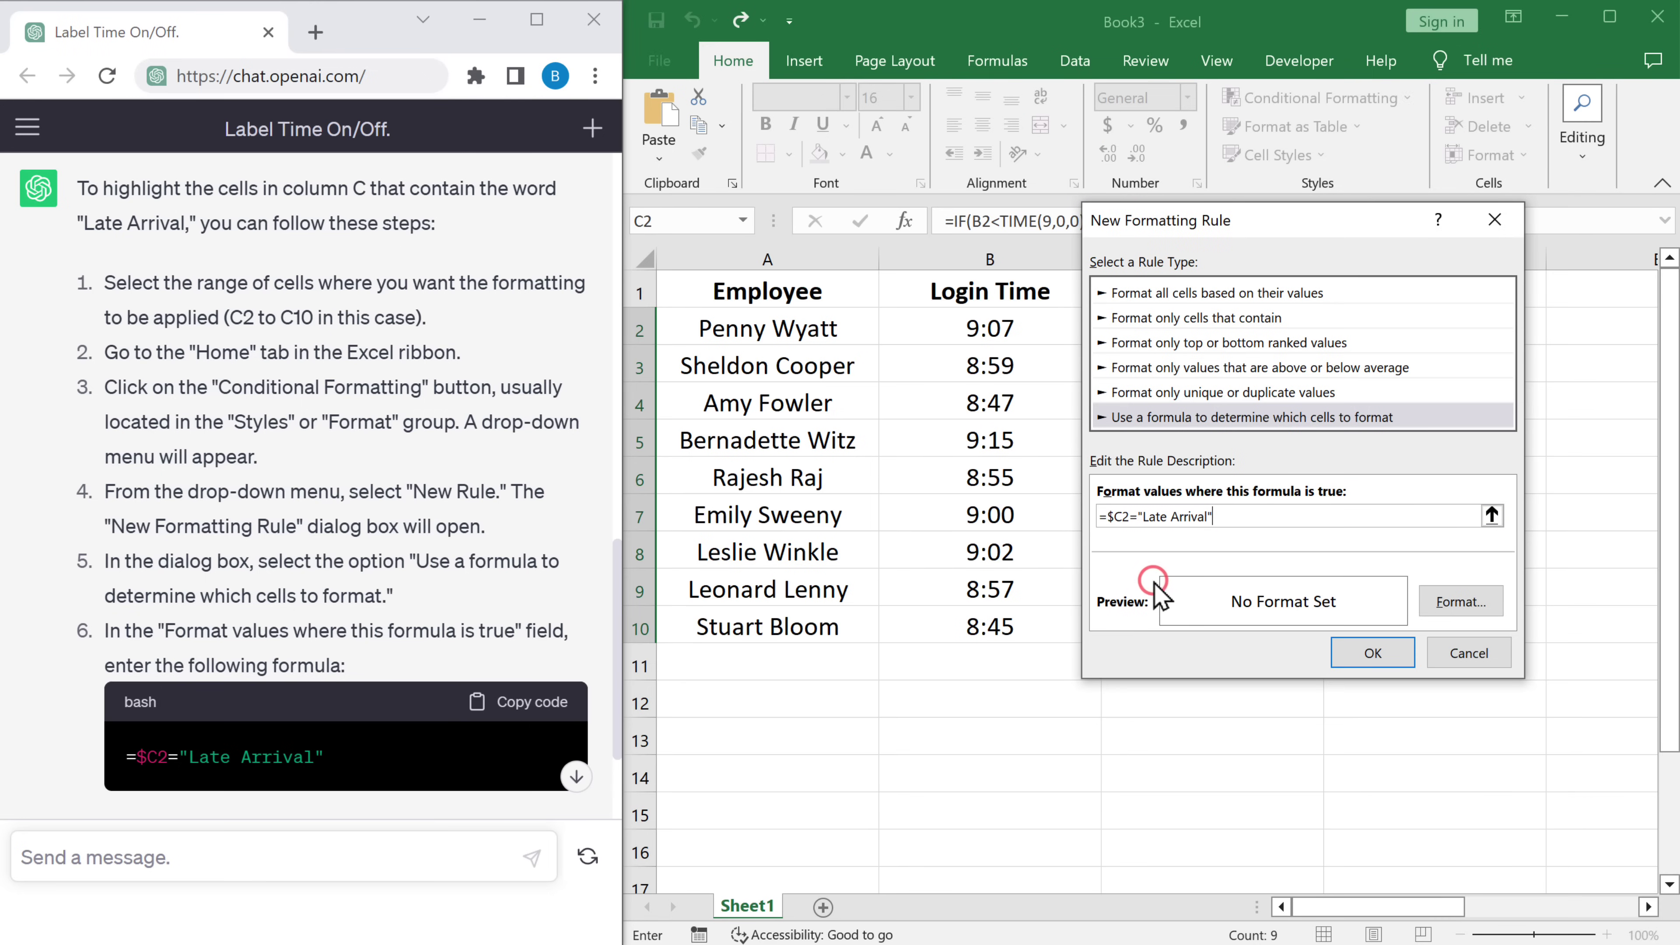
{"action": "scroll", "coordinate": [343, 483], "scroll_direction": "down", "scroll_amount": 6}
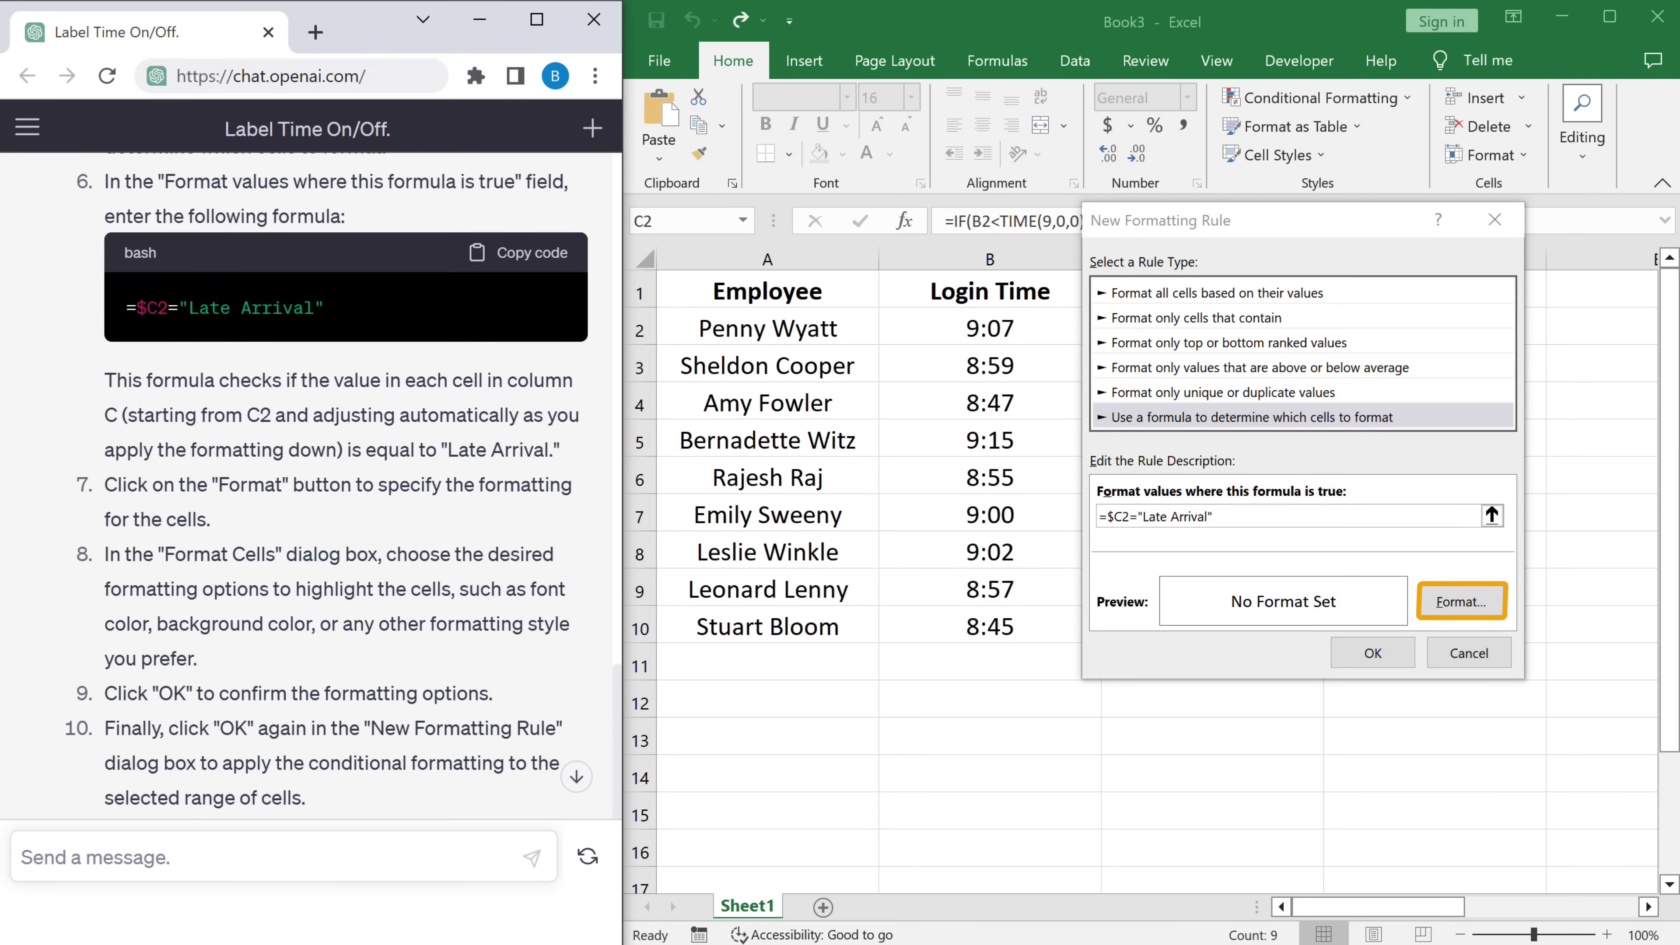
Set the rule's format to a gold fill and apply it to the Arrival cells
{"action": "left_click", "coordinate": [1460, 603]}
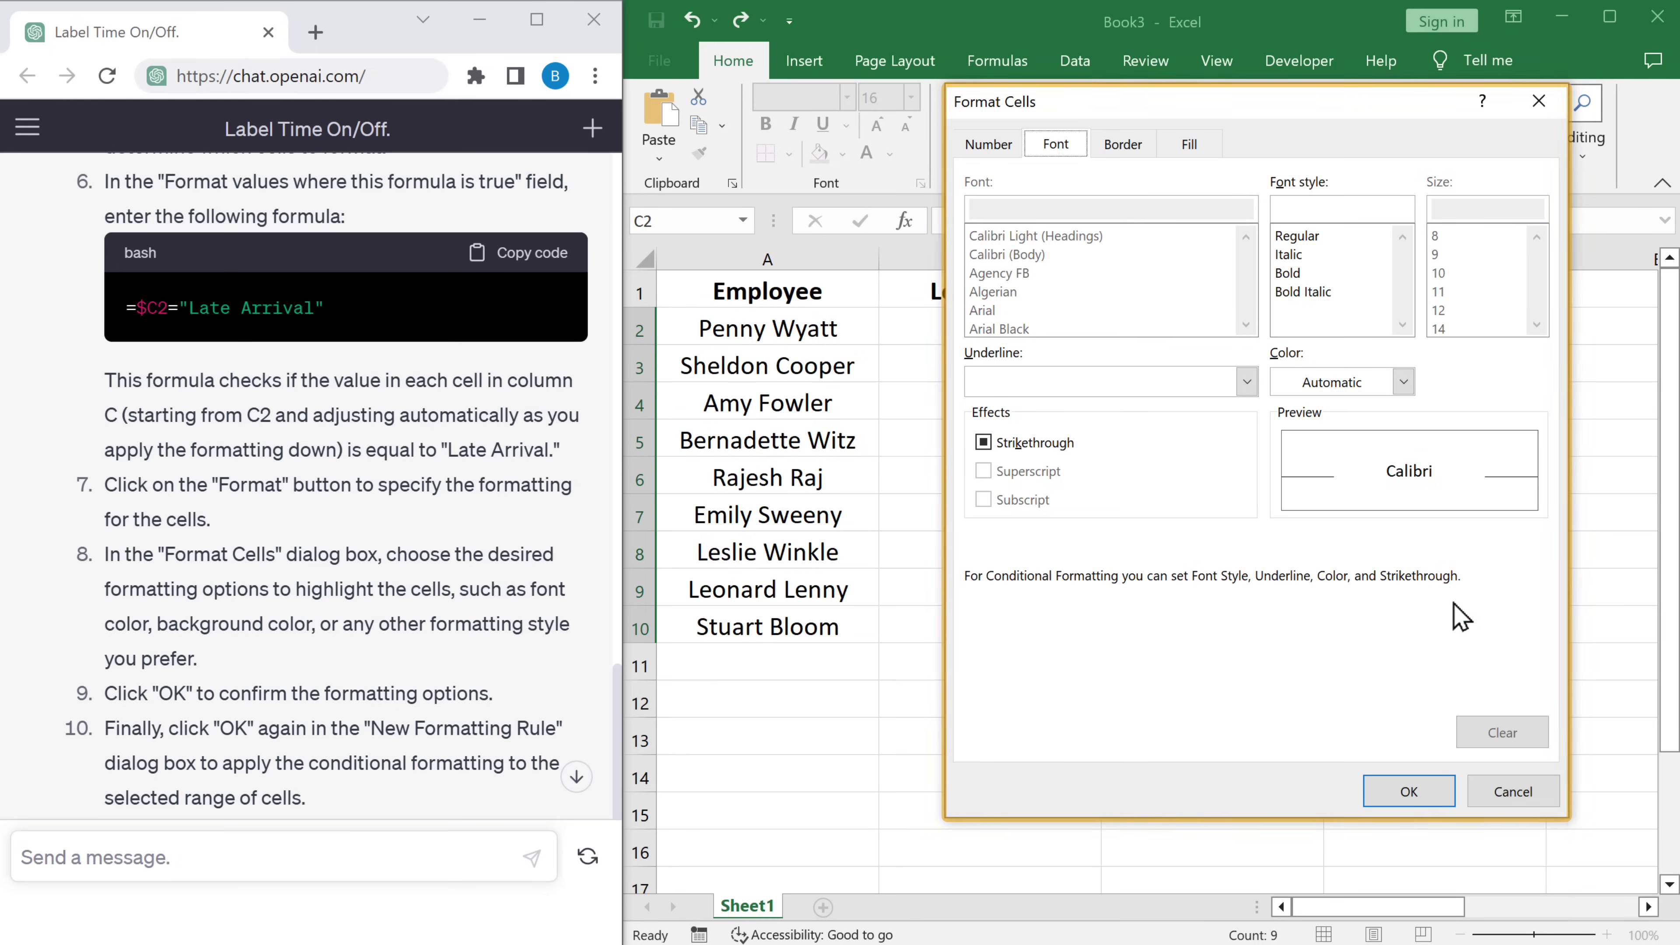
{"action": "left_click", "coordinate": [1190, 145]}
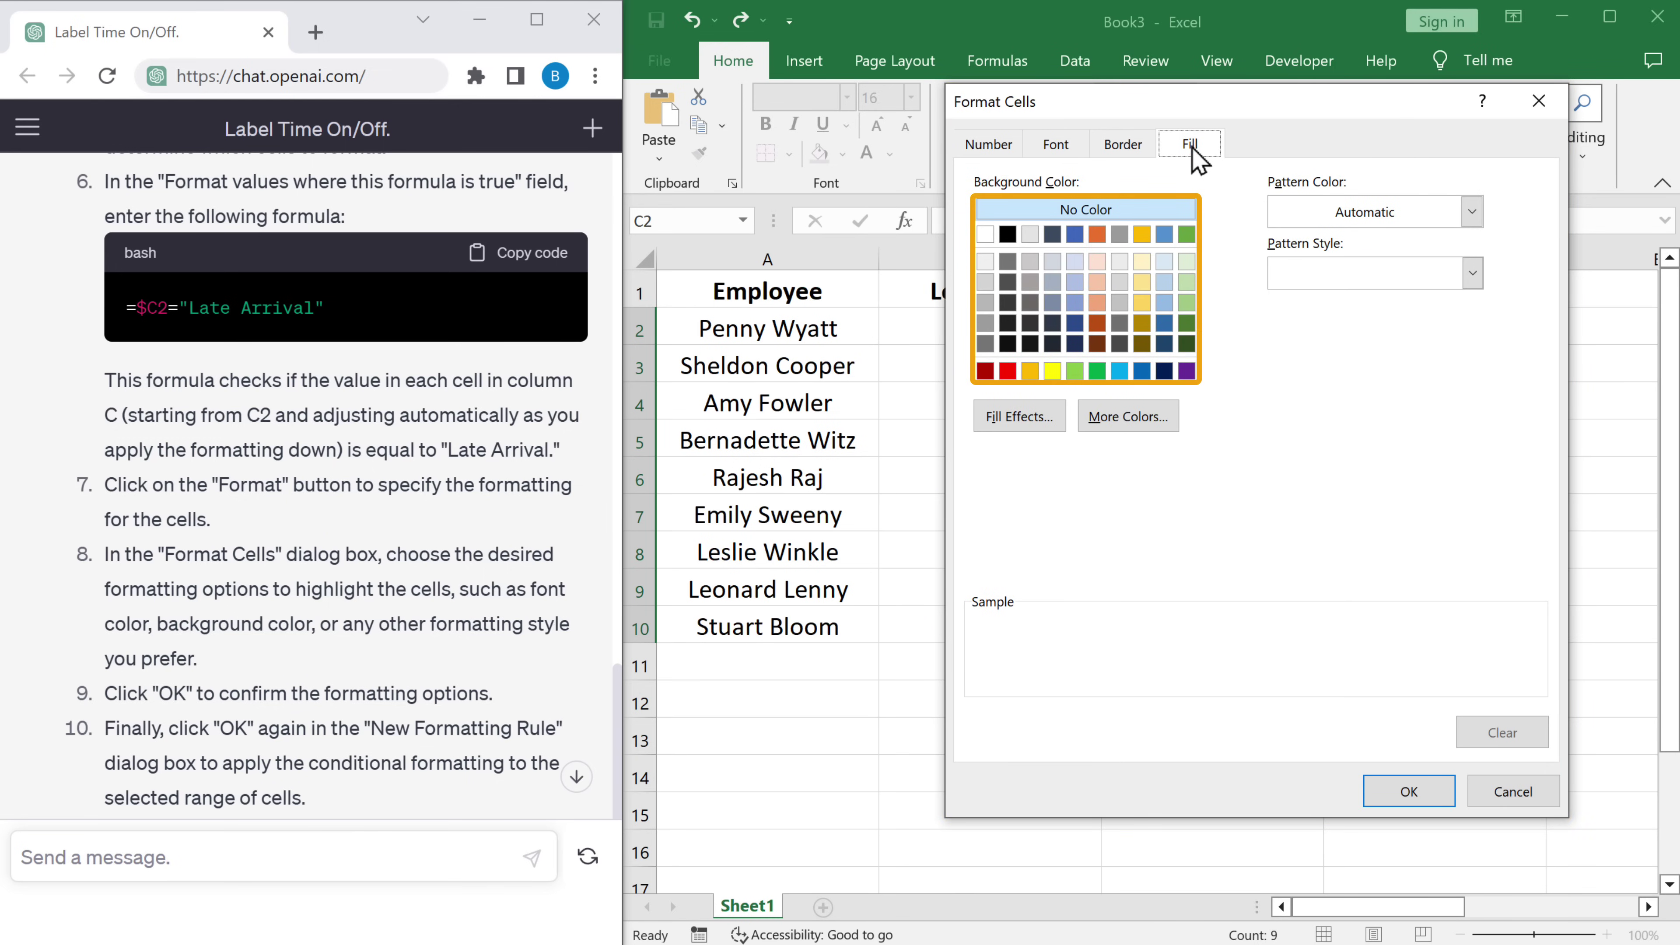
{"action": "left_click", "coordinate": [1141, 303]}
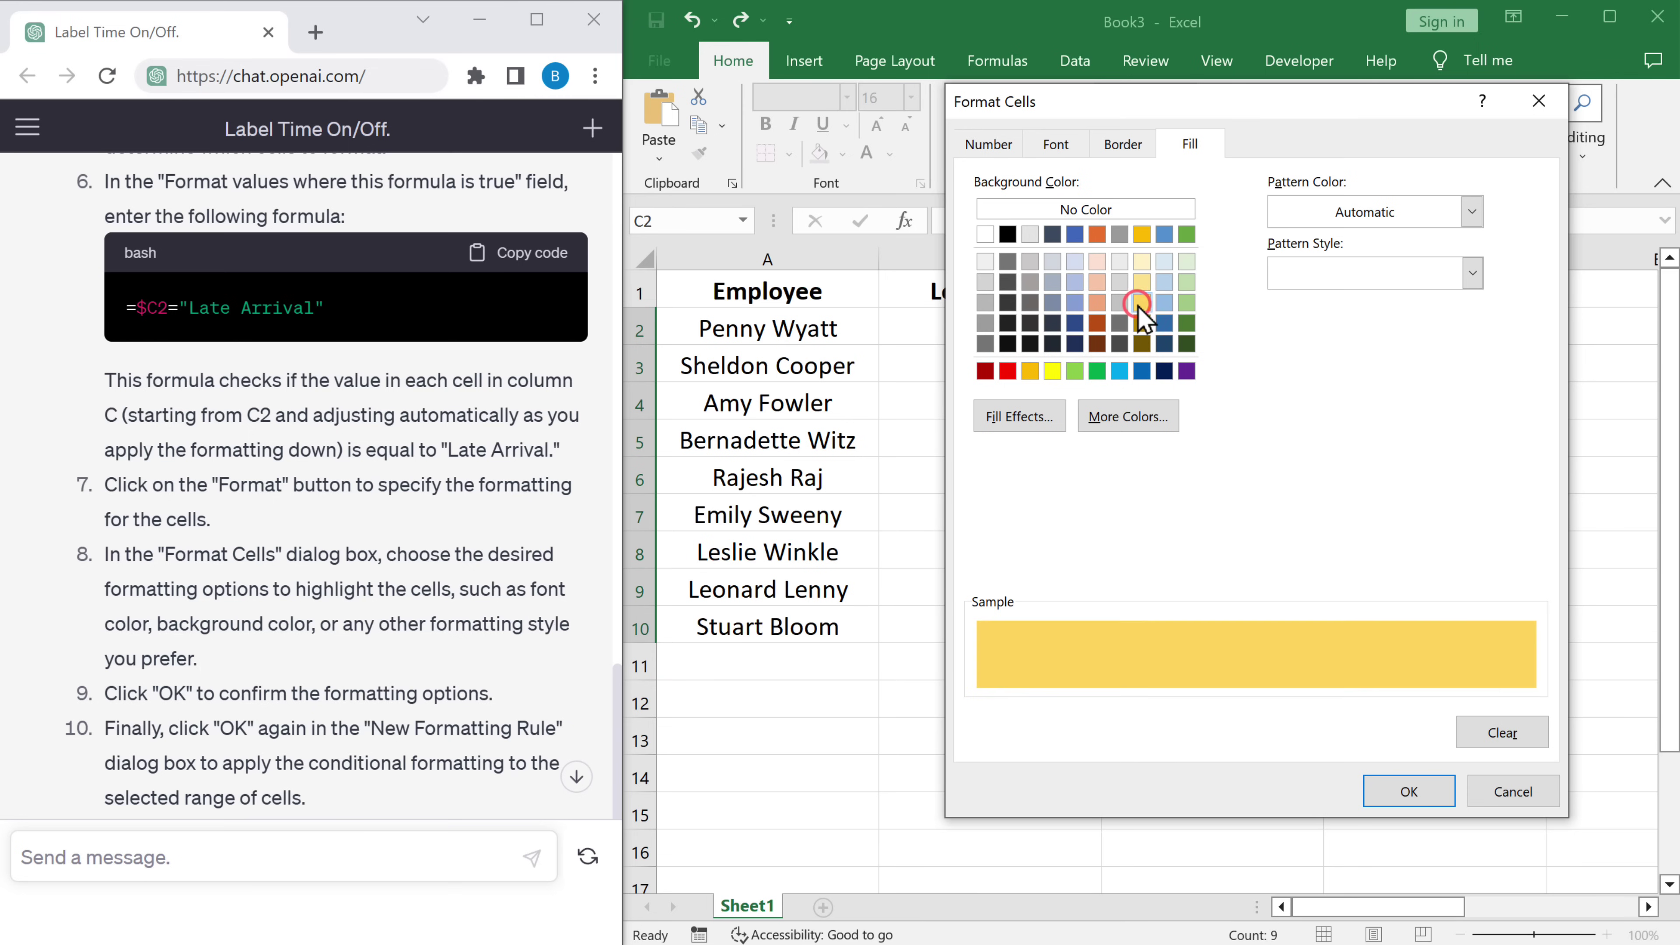
{"action": "left_click", "coordinate": [1408, 792]}
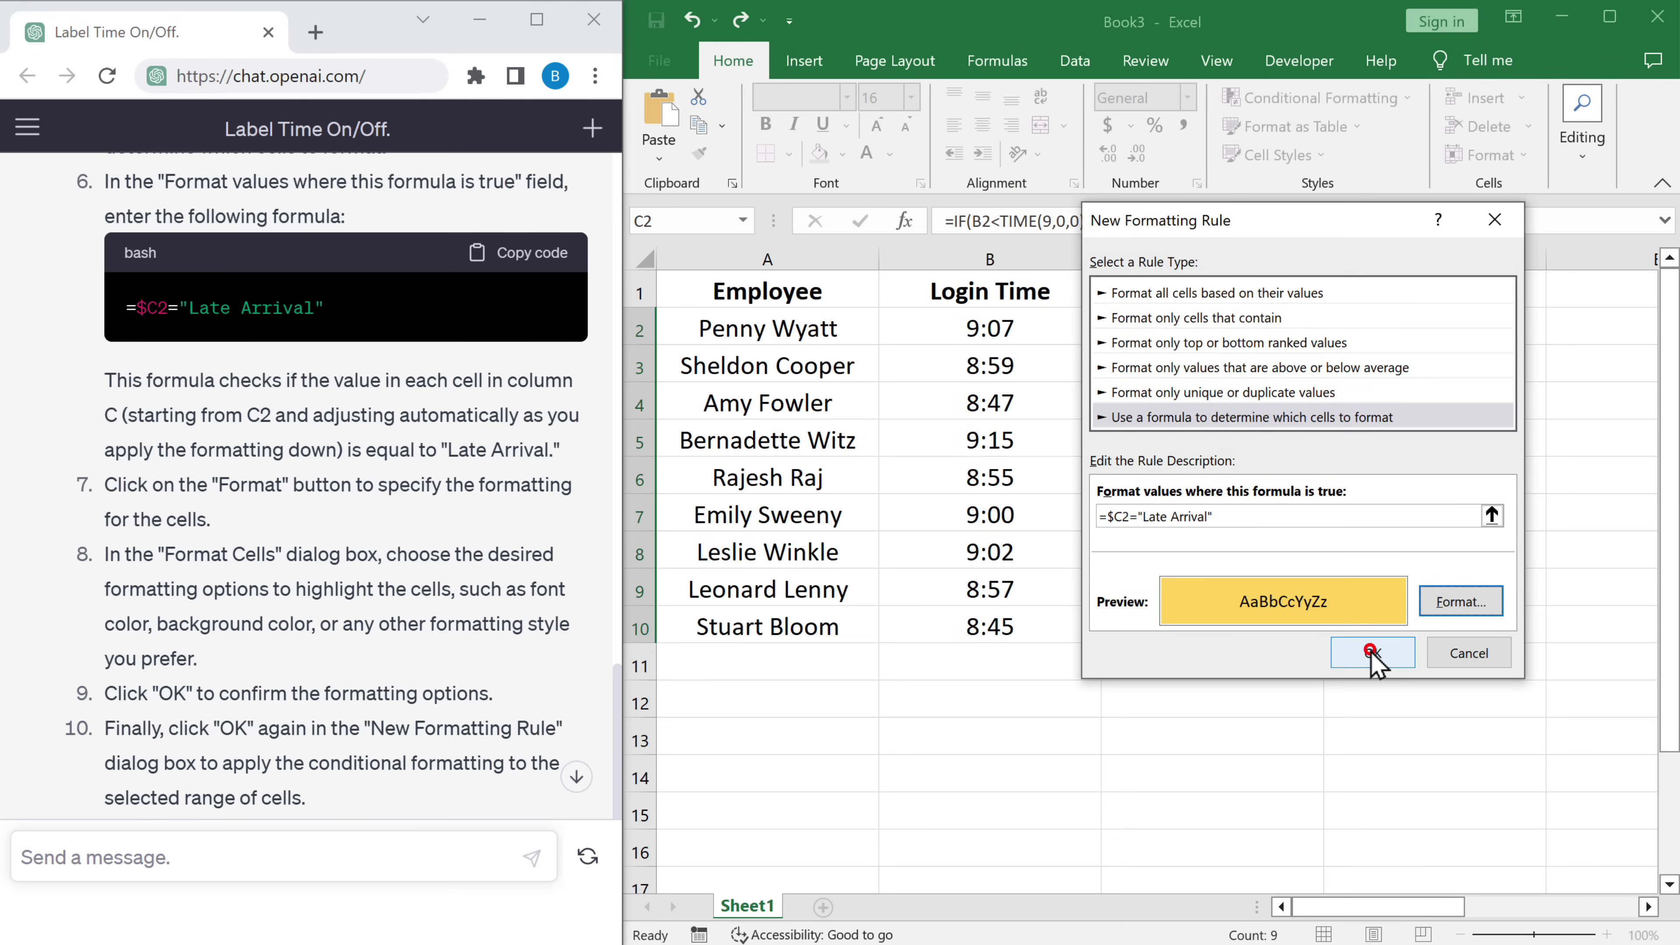
{"action": "left_click", "coordinate": [1371, 654]}
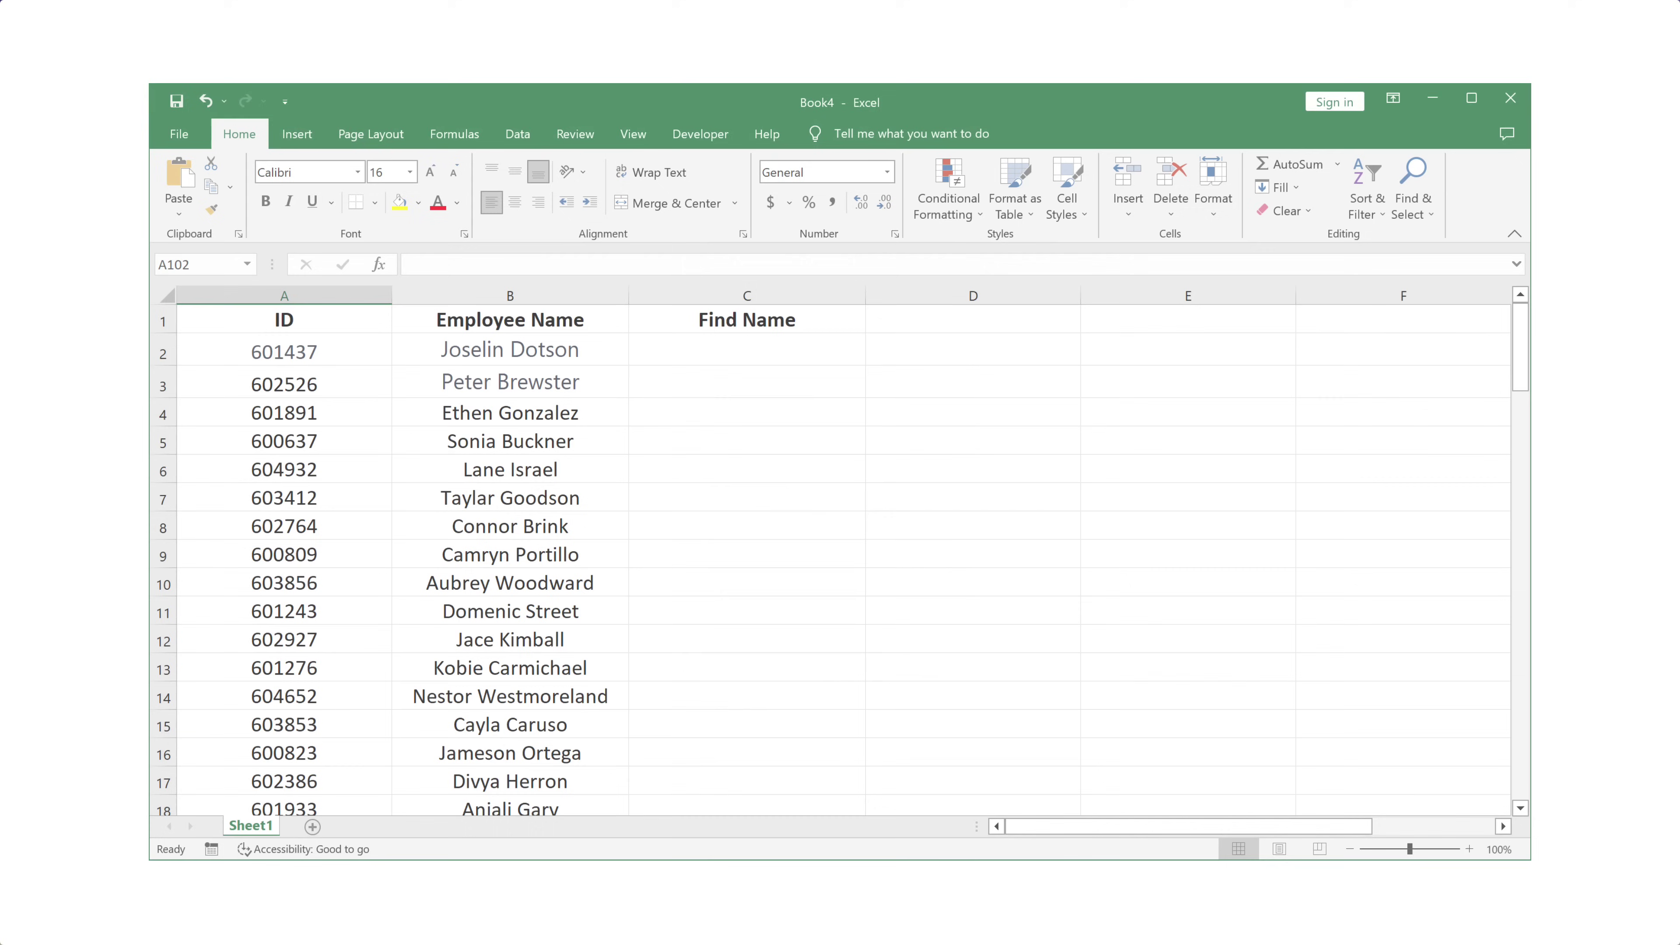
Ask ChatGPT how to find an employee's name by ID, getting =VLOOKUP(EmployeeID, A:B, 2, FALSE)
{"action": "left_click_drag", "start_coordinate": [1520, 347], "coordinate": [1520, 755]}
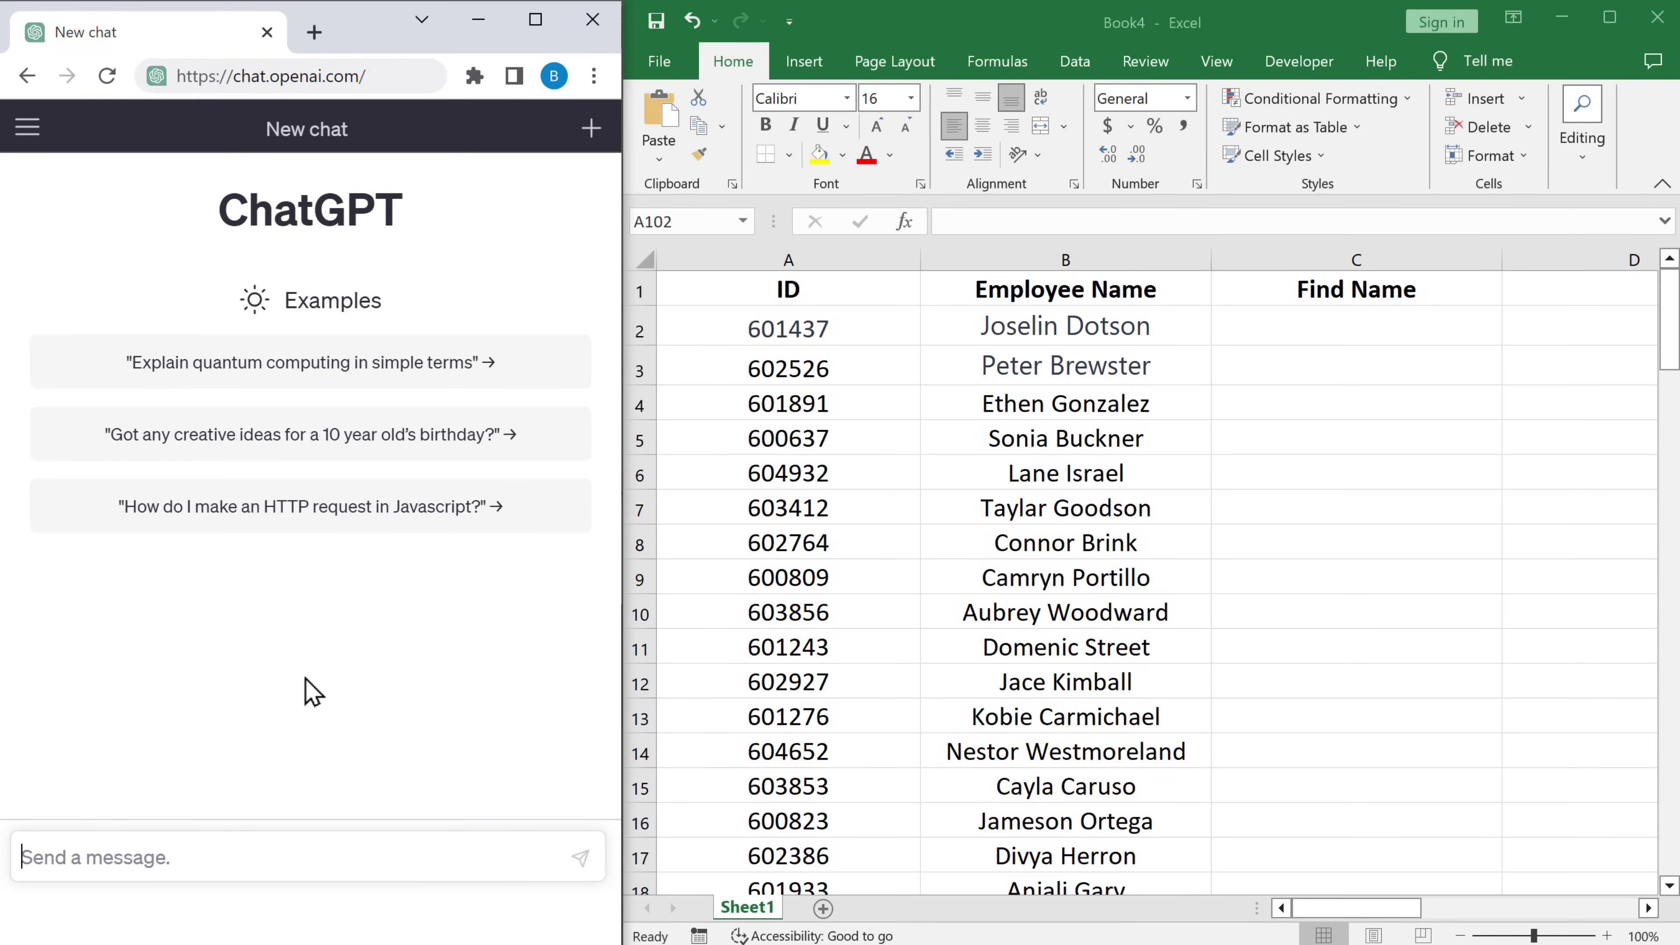
{"action": "type", "text": "I have an excel sheet"}
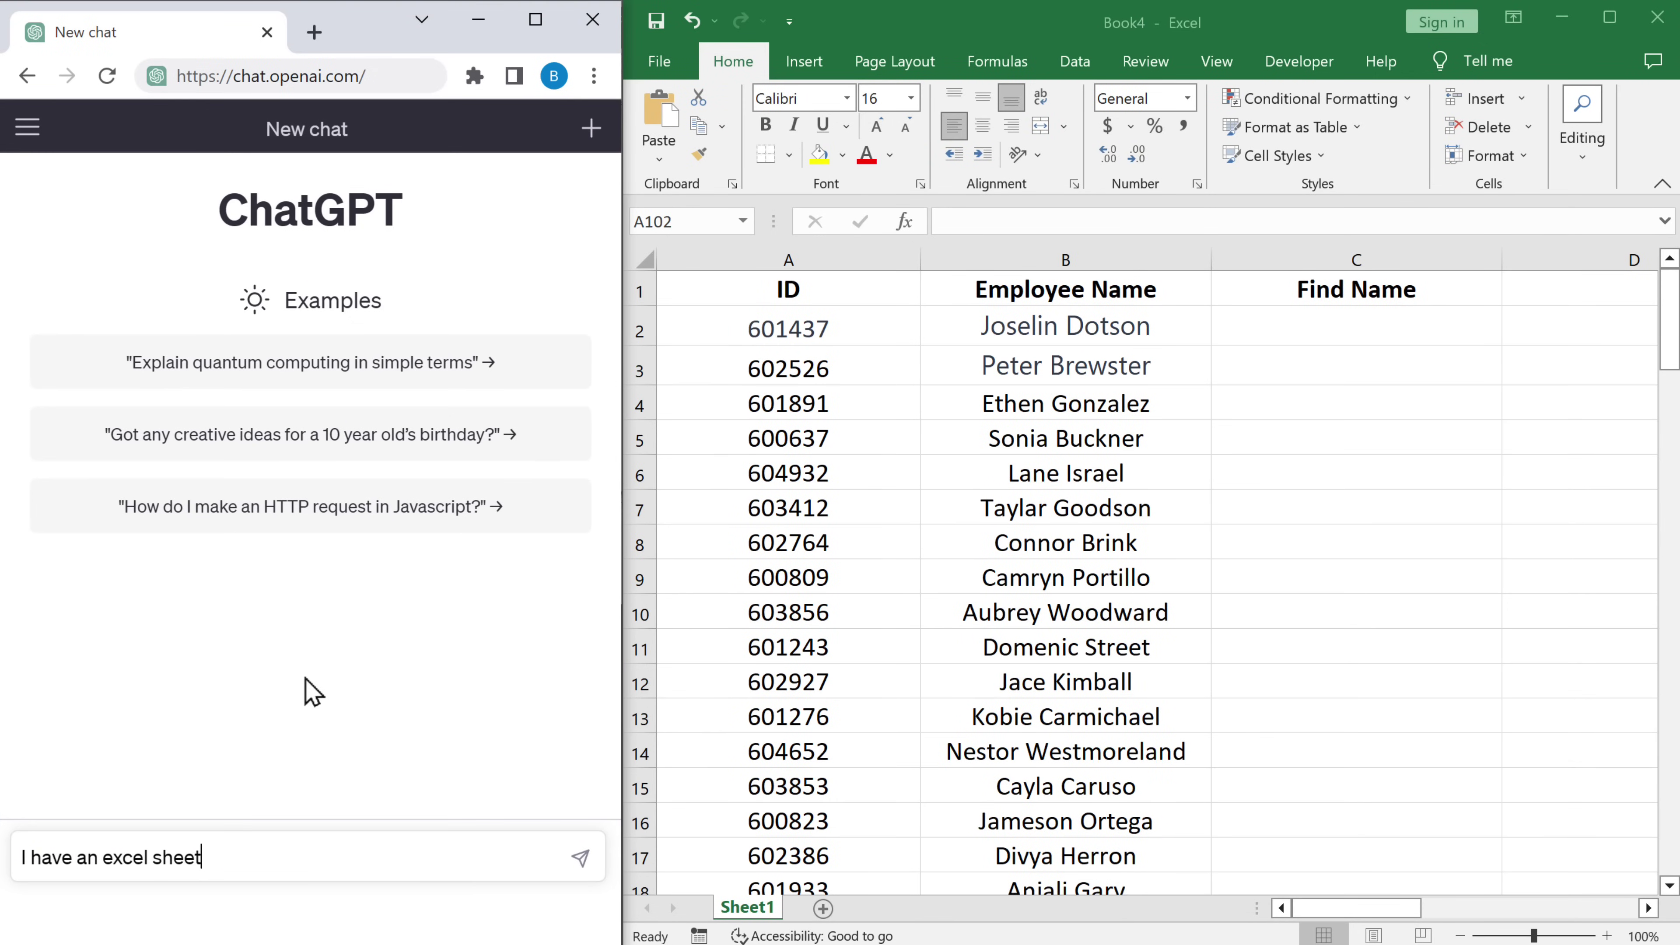
{"action": "type", "text": "names give me a formula which I can use to find the"}
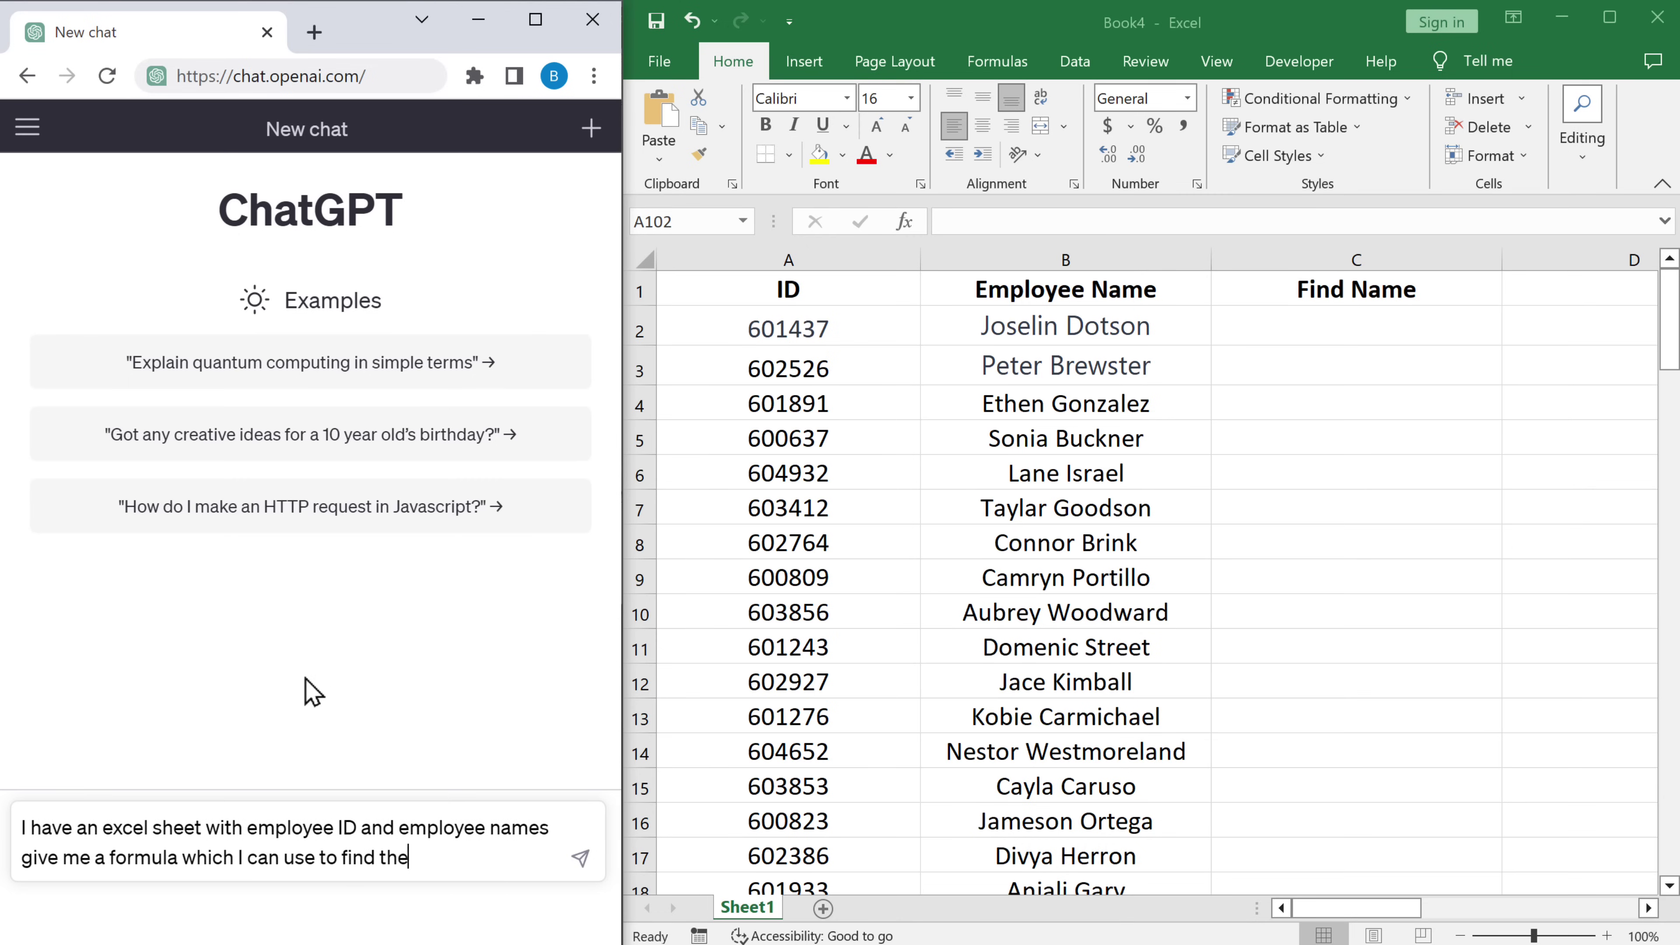
{"action": "type", "text": "name for a given employee ID"}
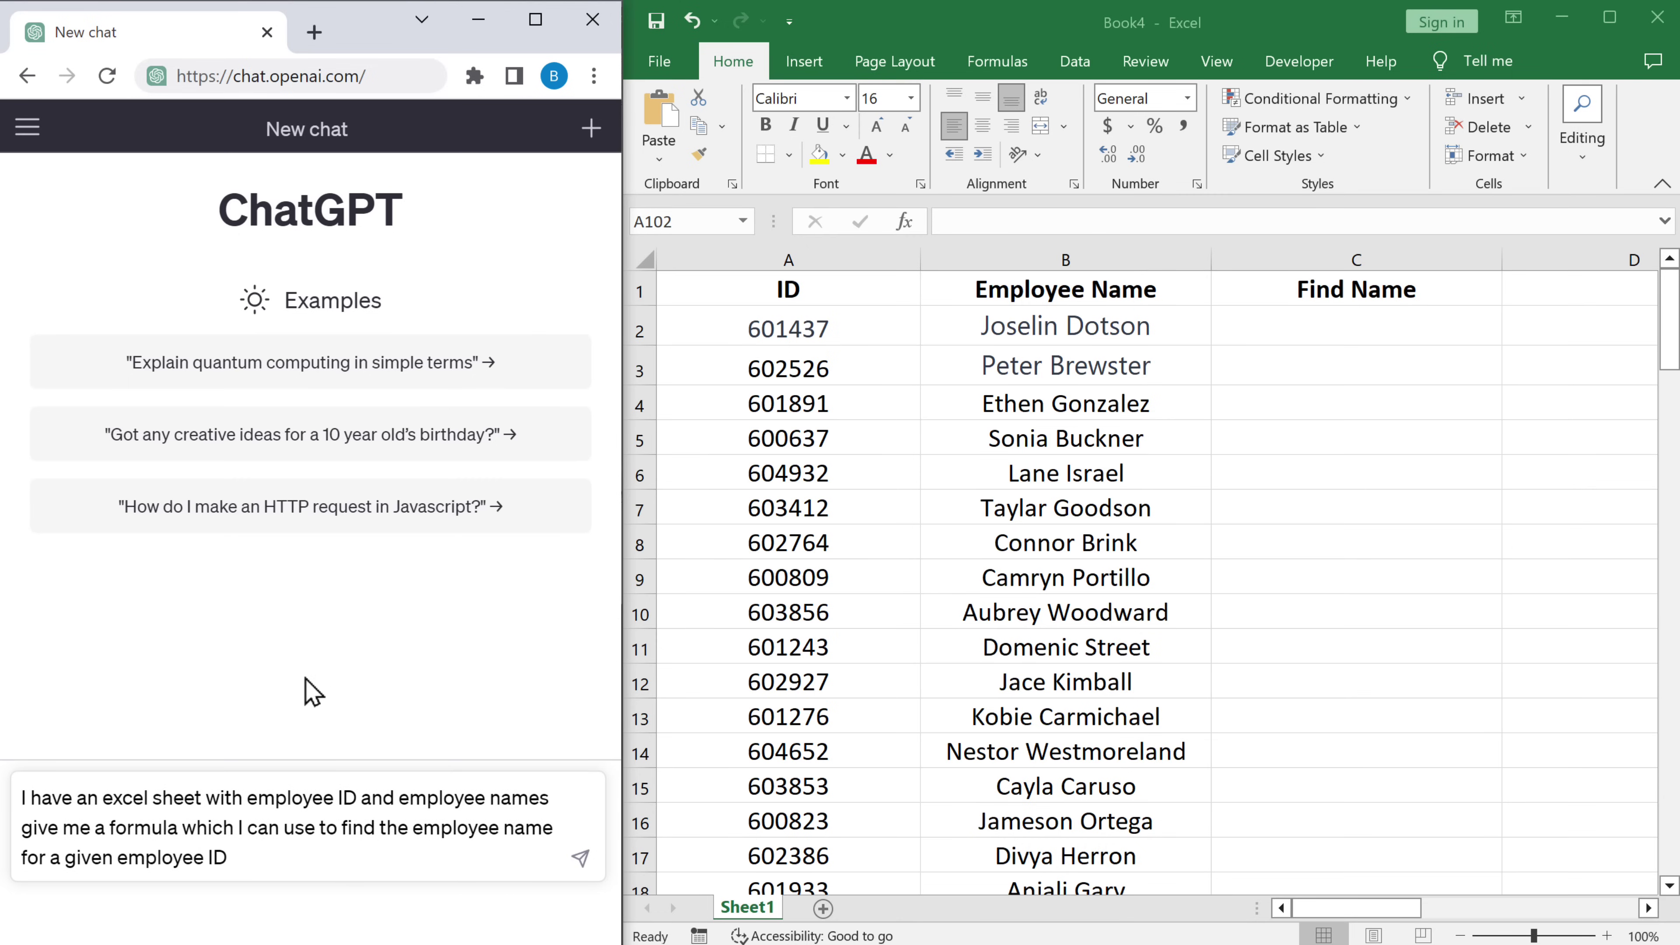
{"action": "left_click", "coordinate": [580, 861]}
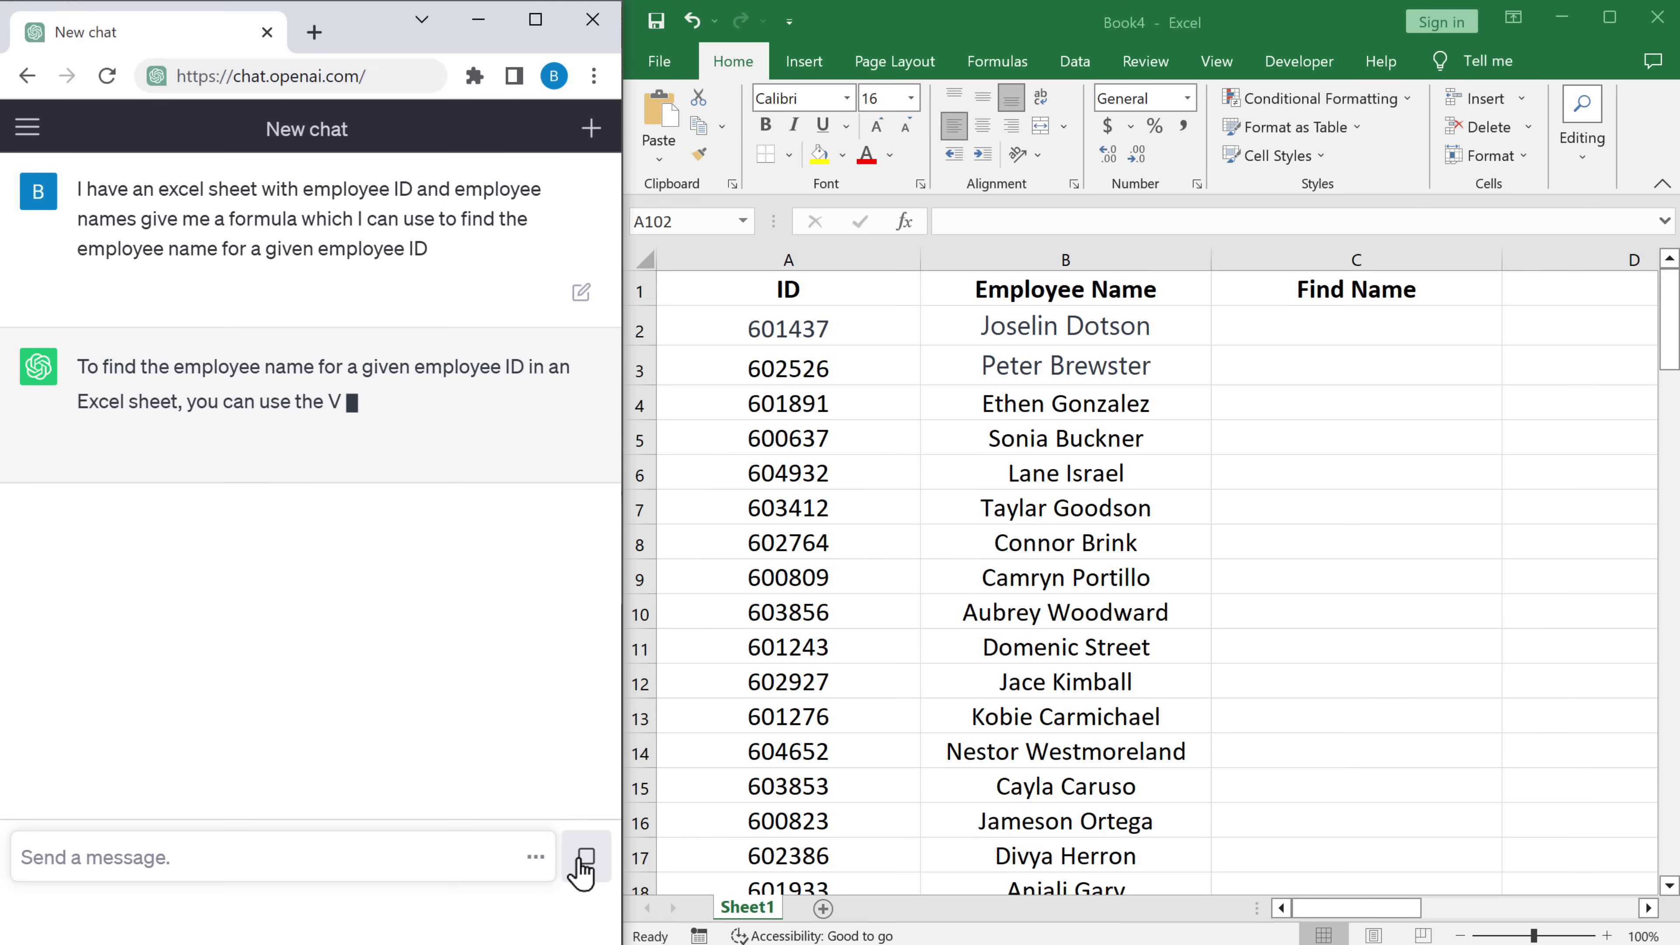
{"action": "scroll", "coordinate": [532, 577], "scroll_direction": "up", "scroll_amount": 6}
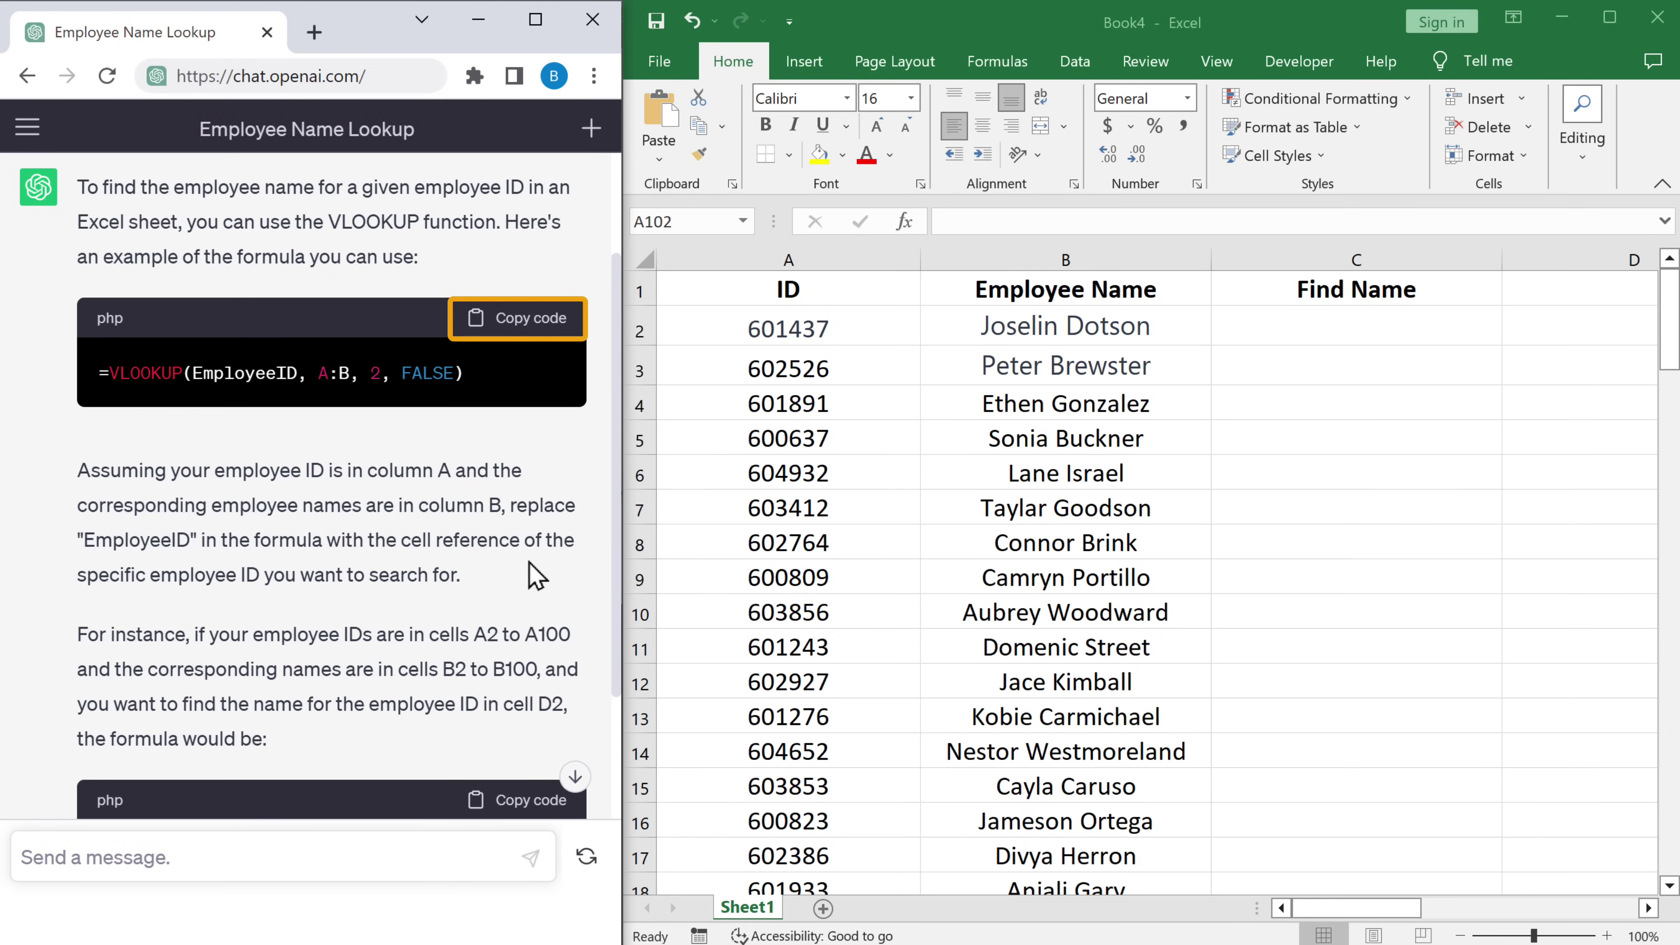
Paste ChatGPT's VLOOKUP formula into C2, looking up ID 603853 in A2:B101 to return the employee's name
{"action": "left_click", "coordinate": [527, 319]}
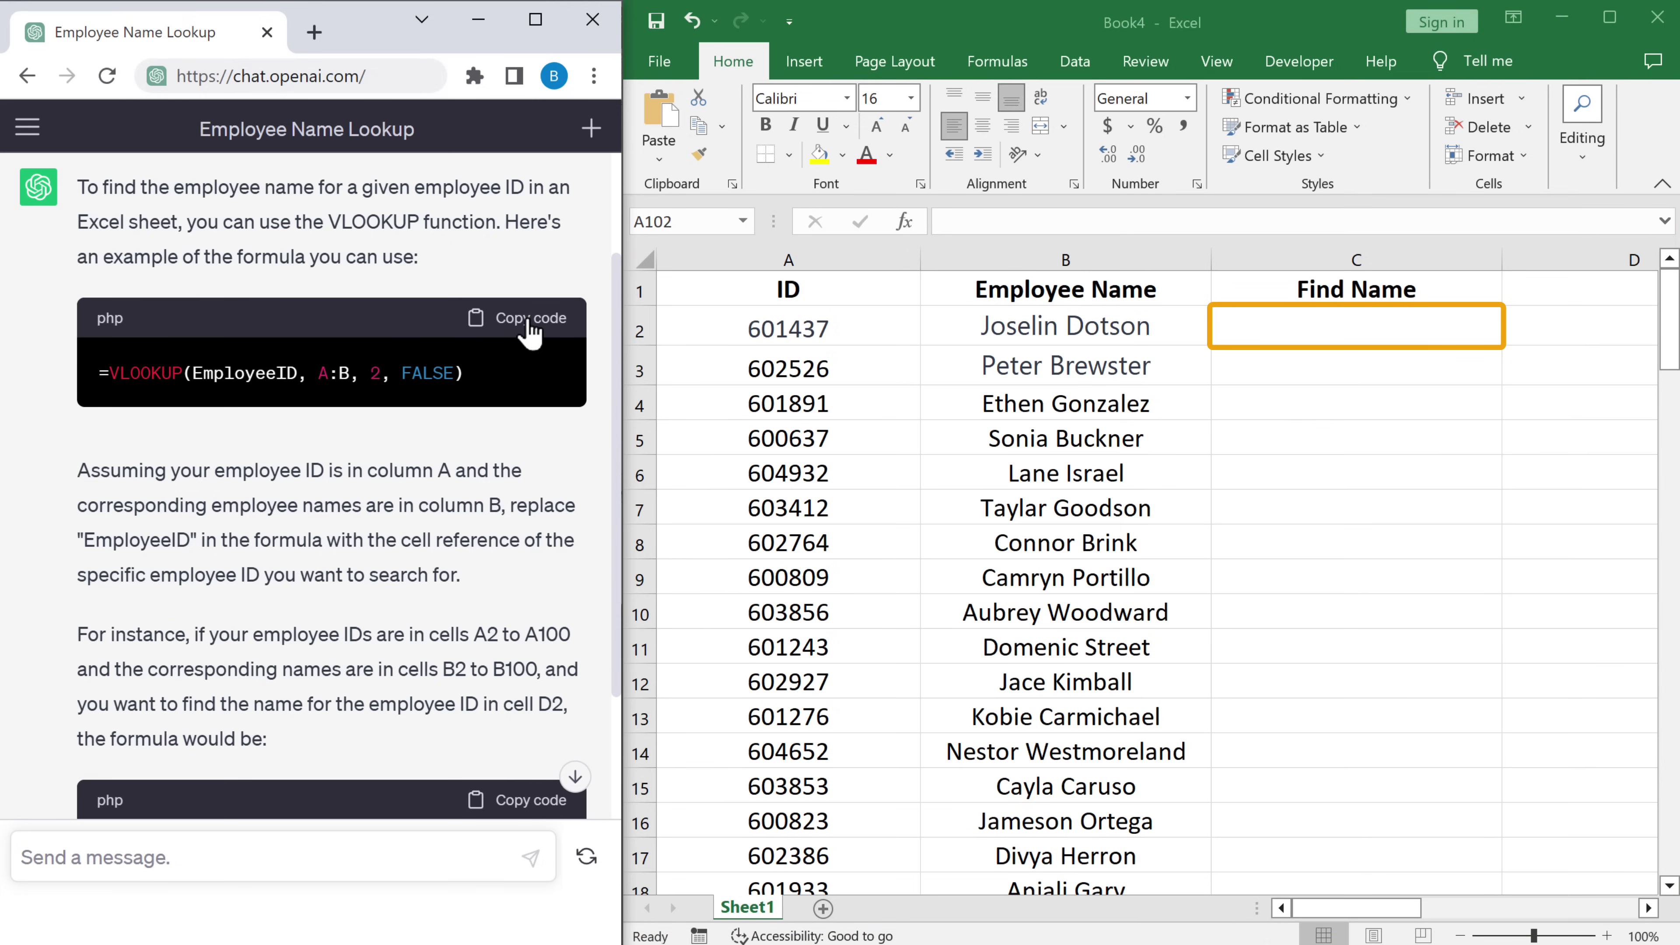
{"action": "left_click", "coordinate": [1345, 318]}
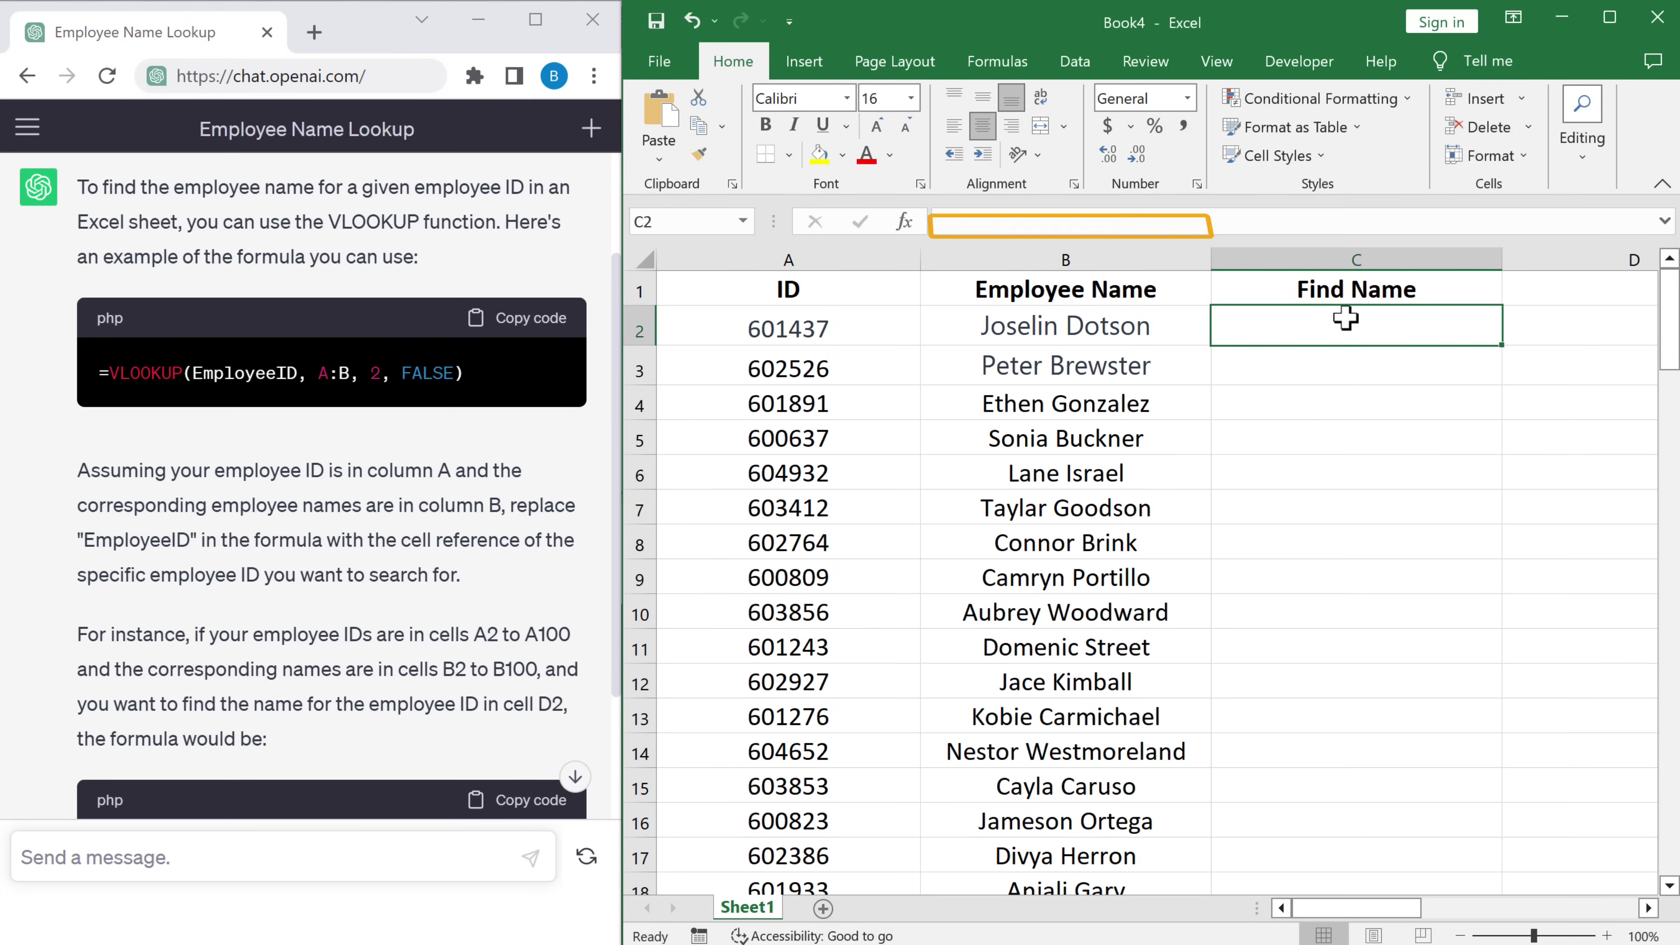
{"action": "right_click", "coordinate": [946, 221]}
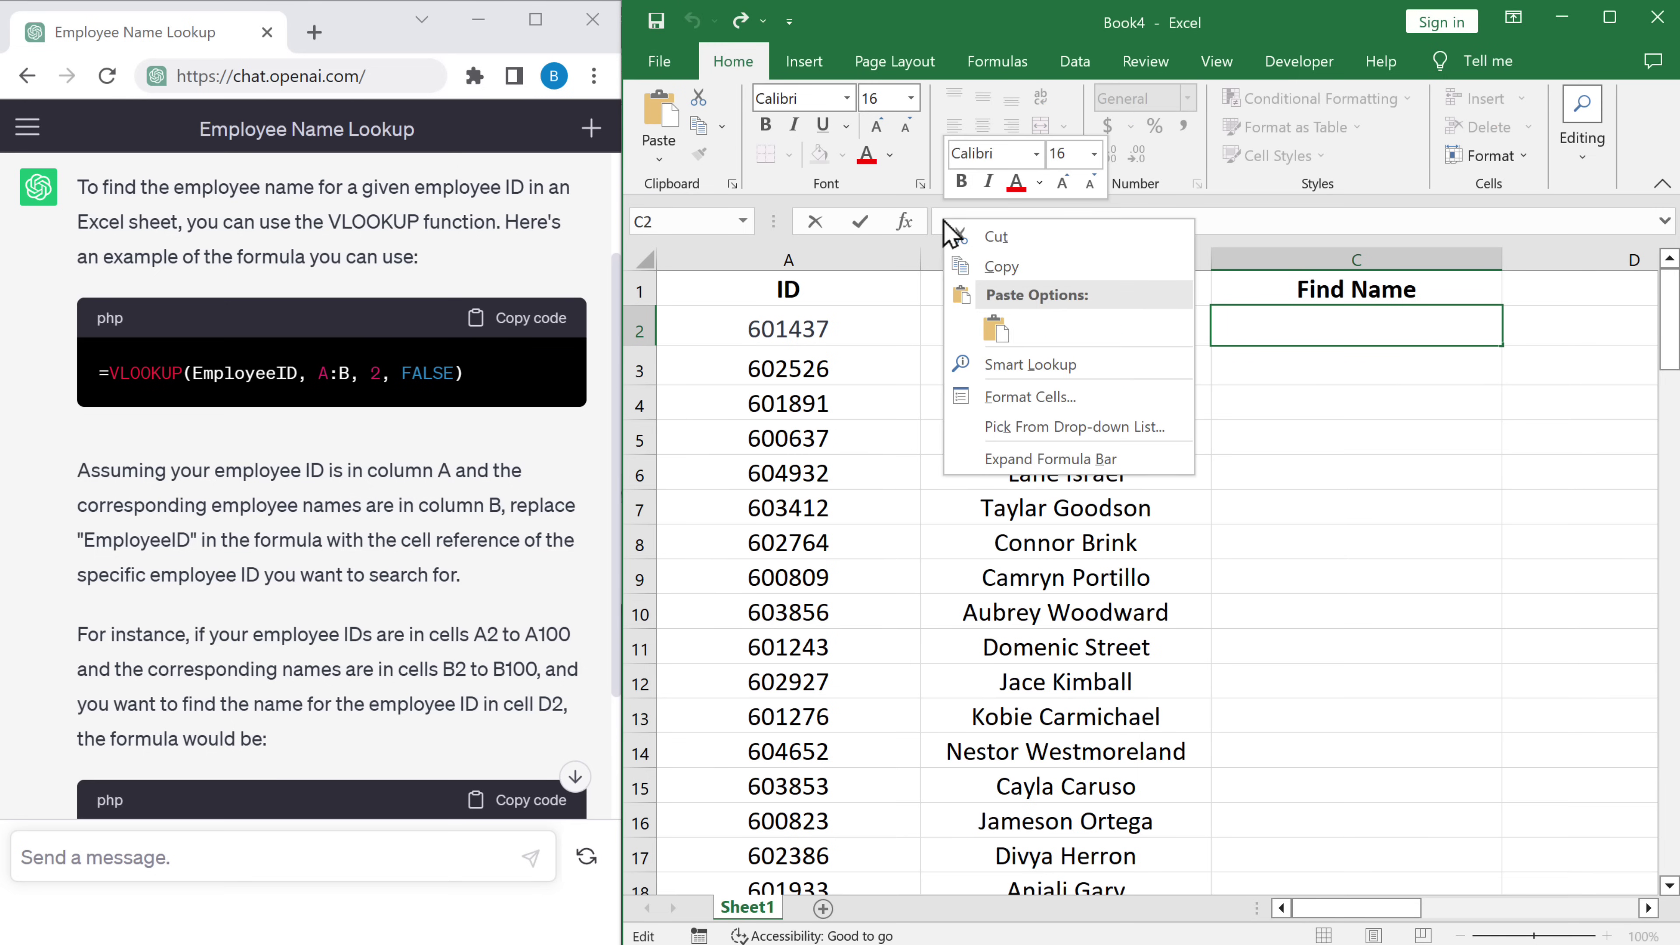
{"action": "left_click", "coordinate": [992, 328]}
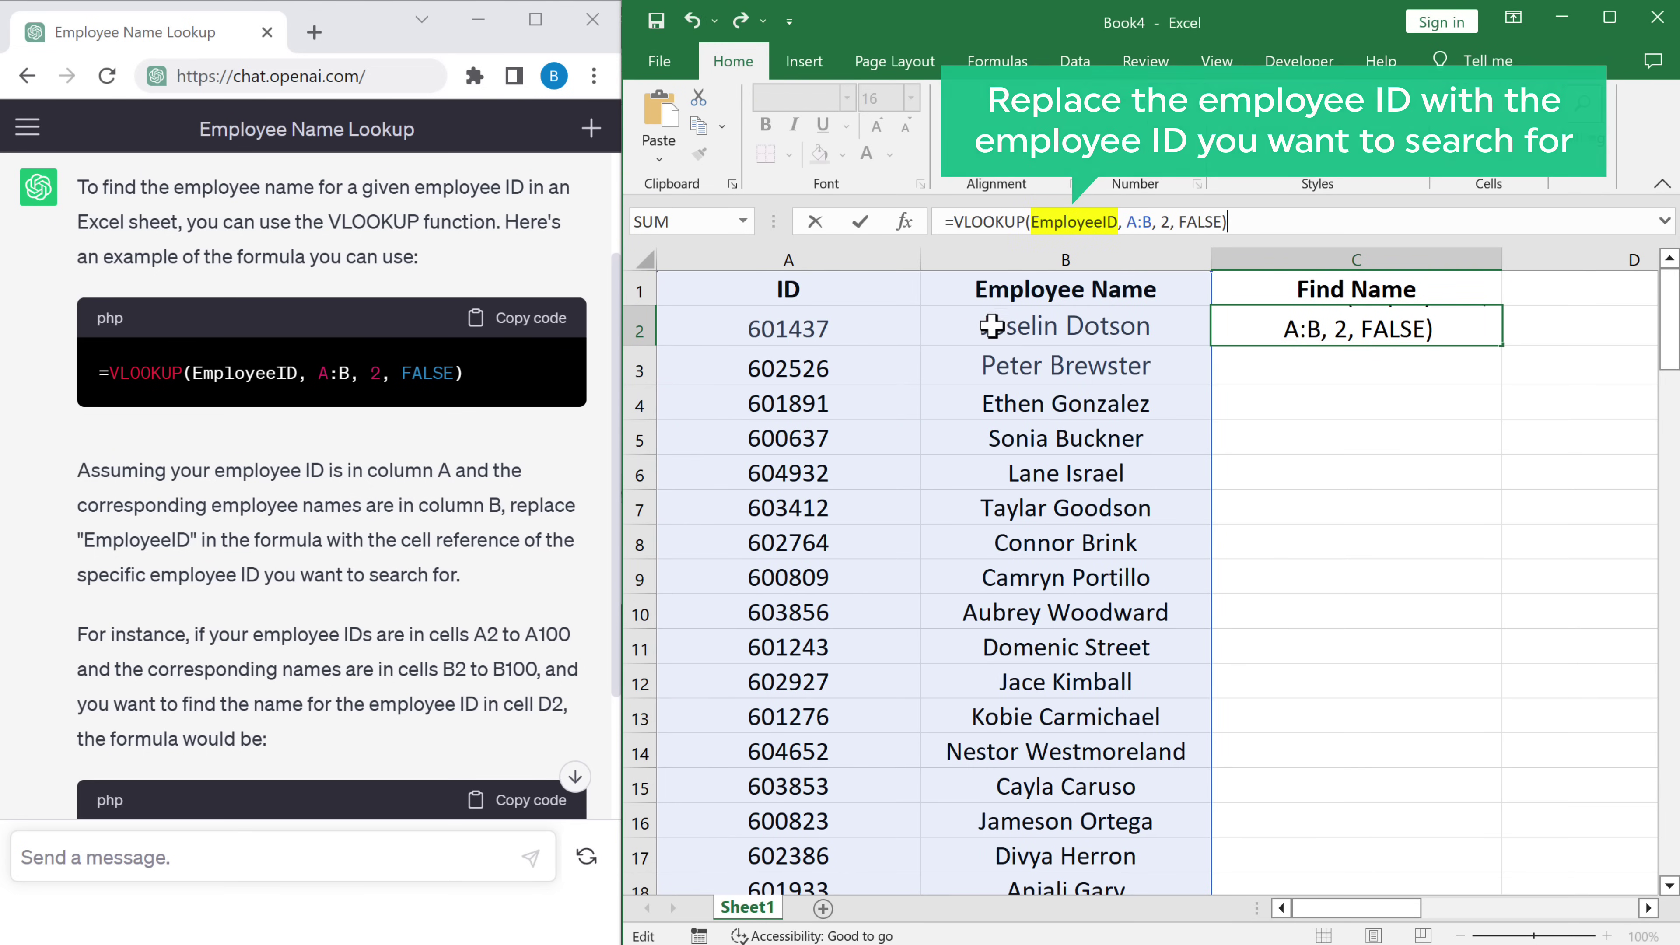
{"action": "left_click_drag", "start_coordinate": [1029, 222], "coordinate": [1117, 223]}
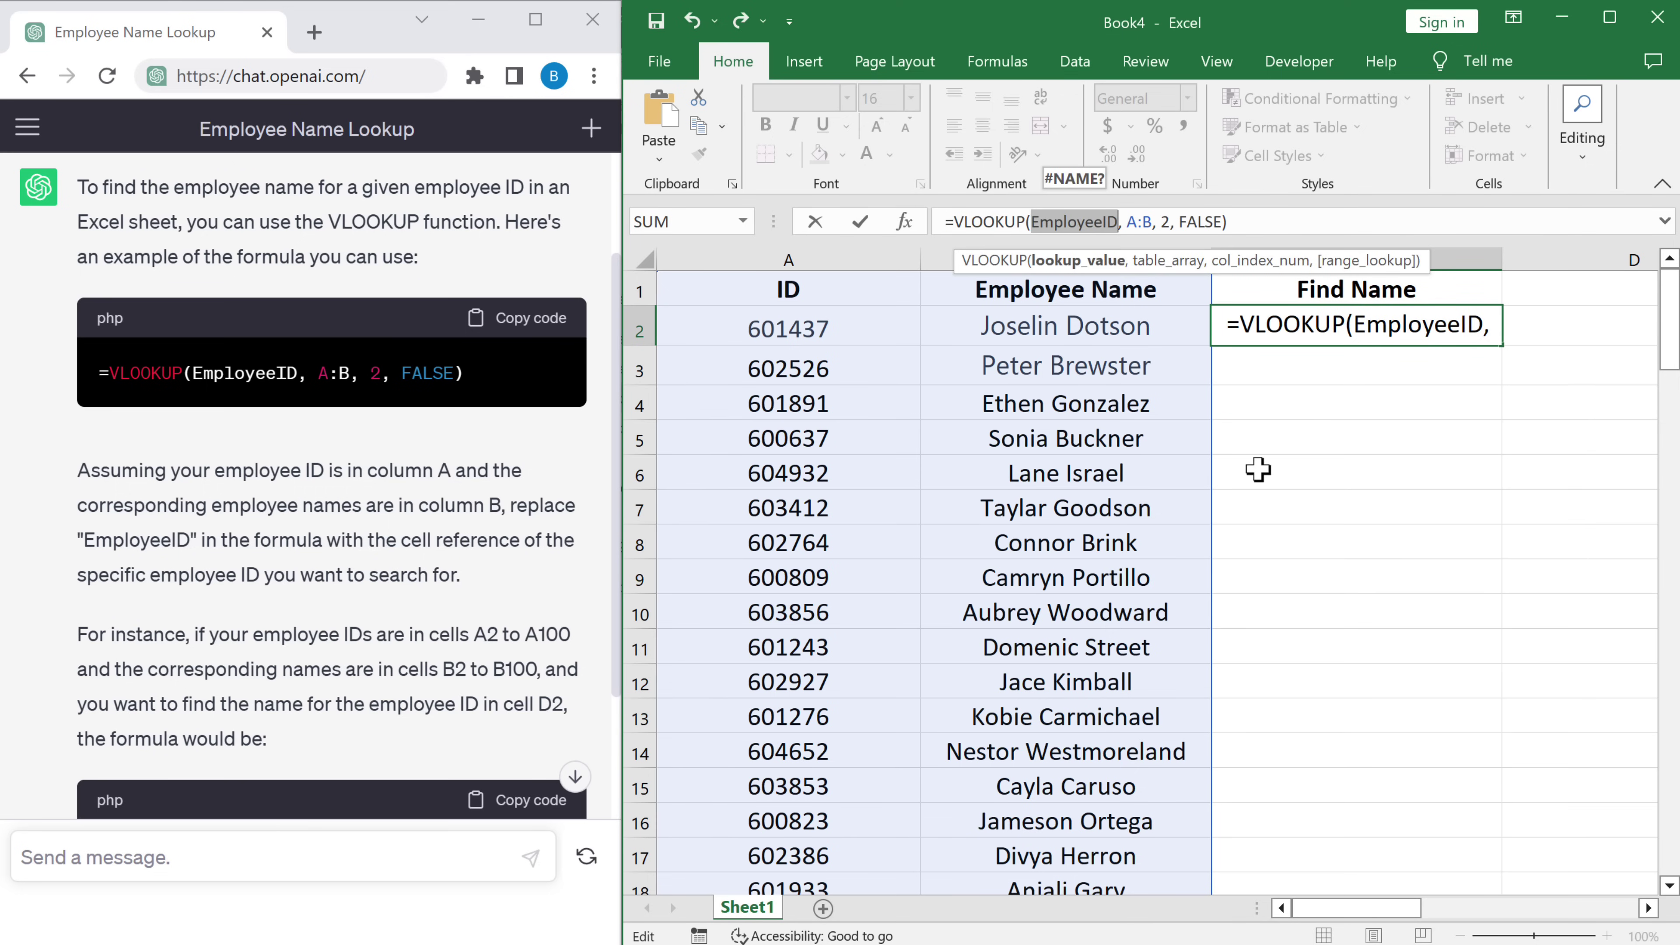
{"action": "type", "text": "603853"}
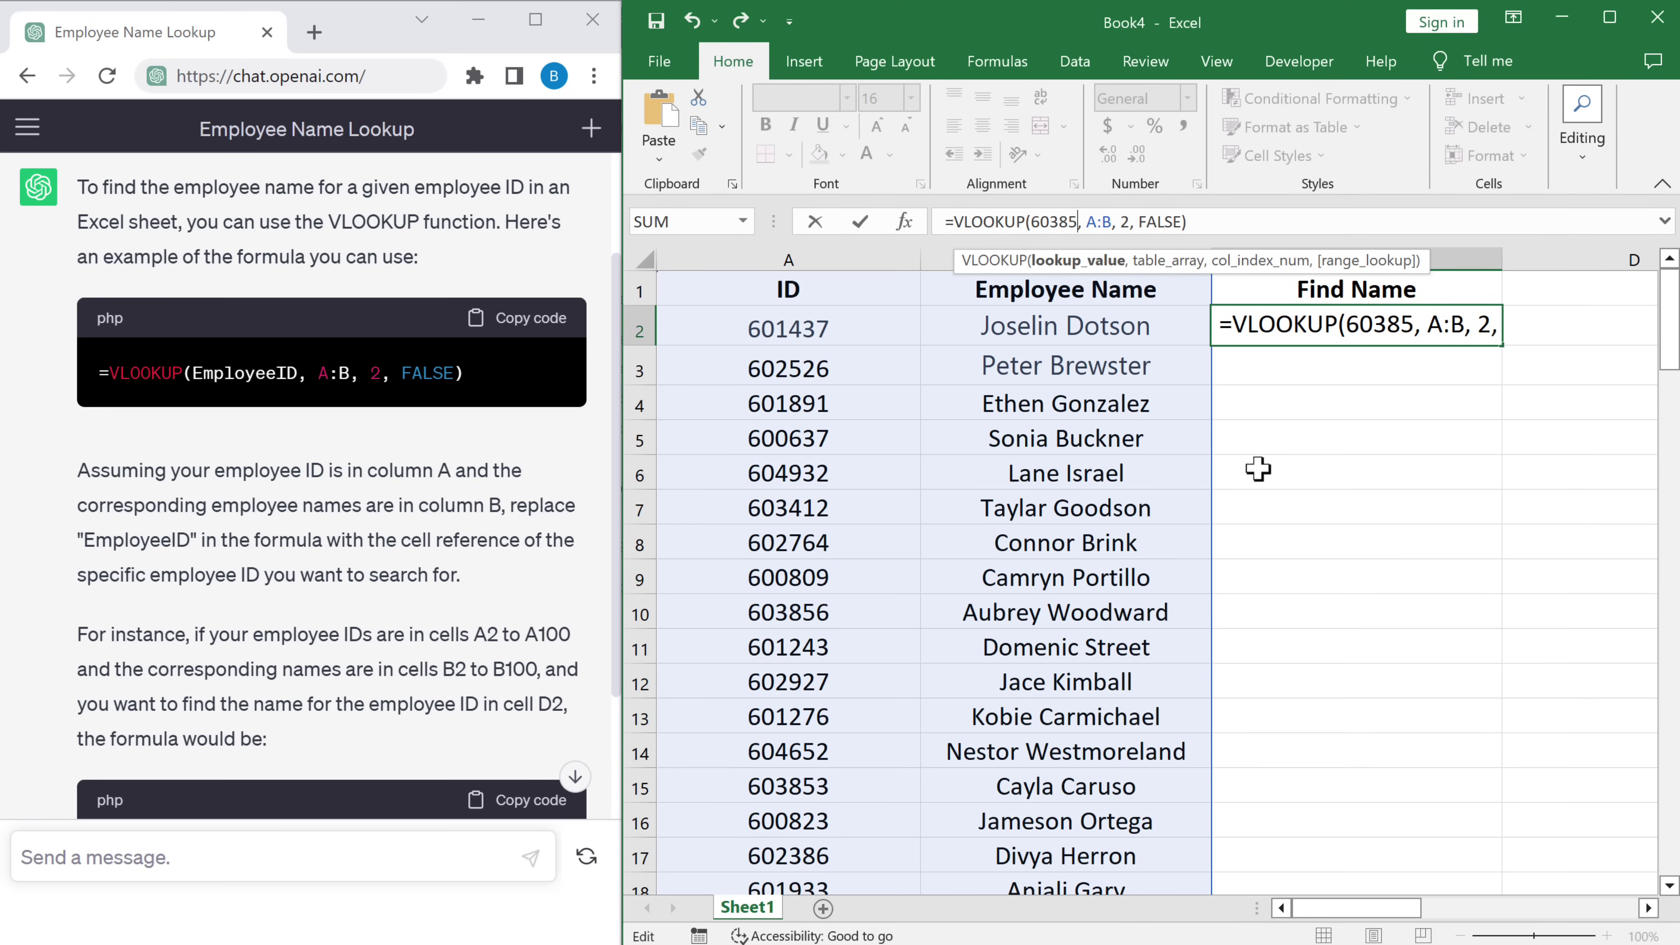
{"action": "key", "text": "Right"}
{"action": "key", "text": "Right"}
{"action": "key", "text": "Right"}
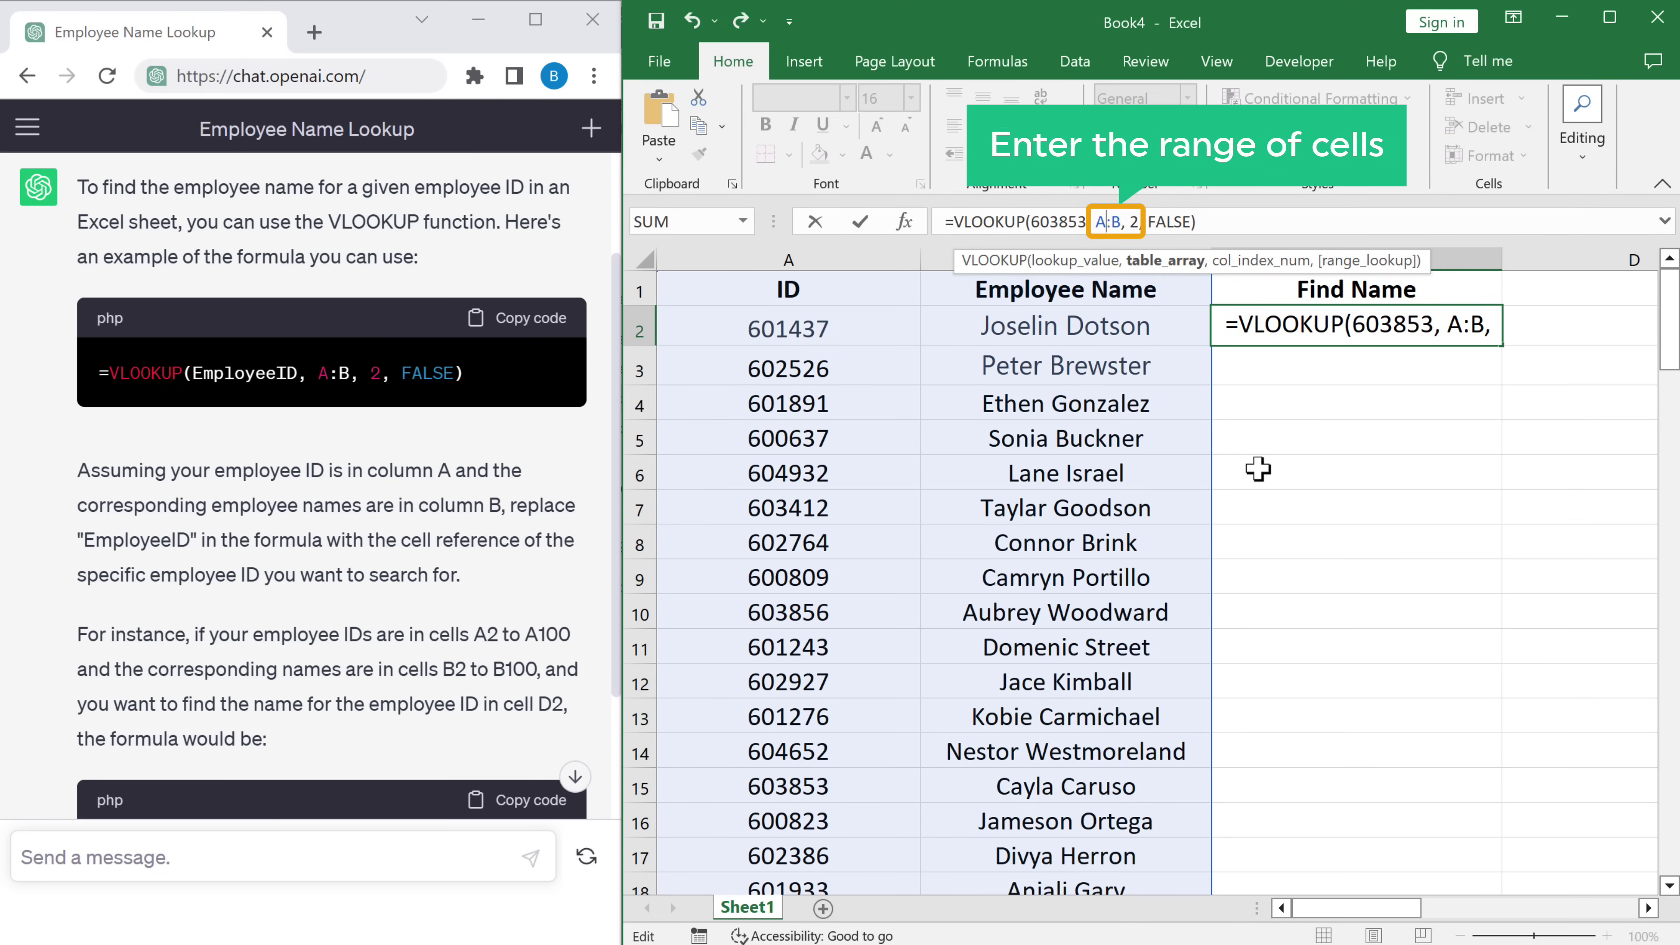
{"action": "type", "text": "2:B"}
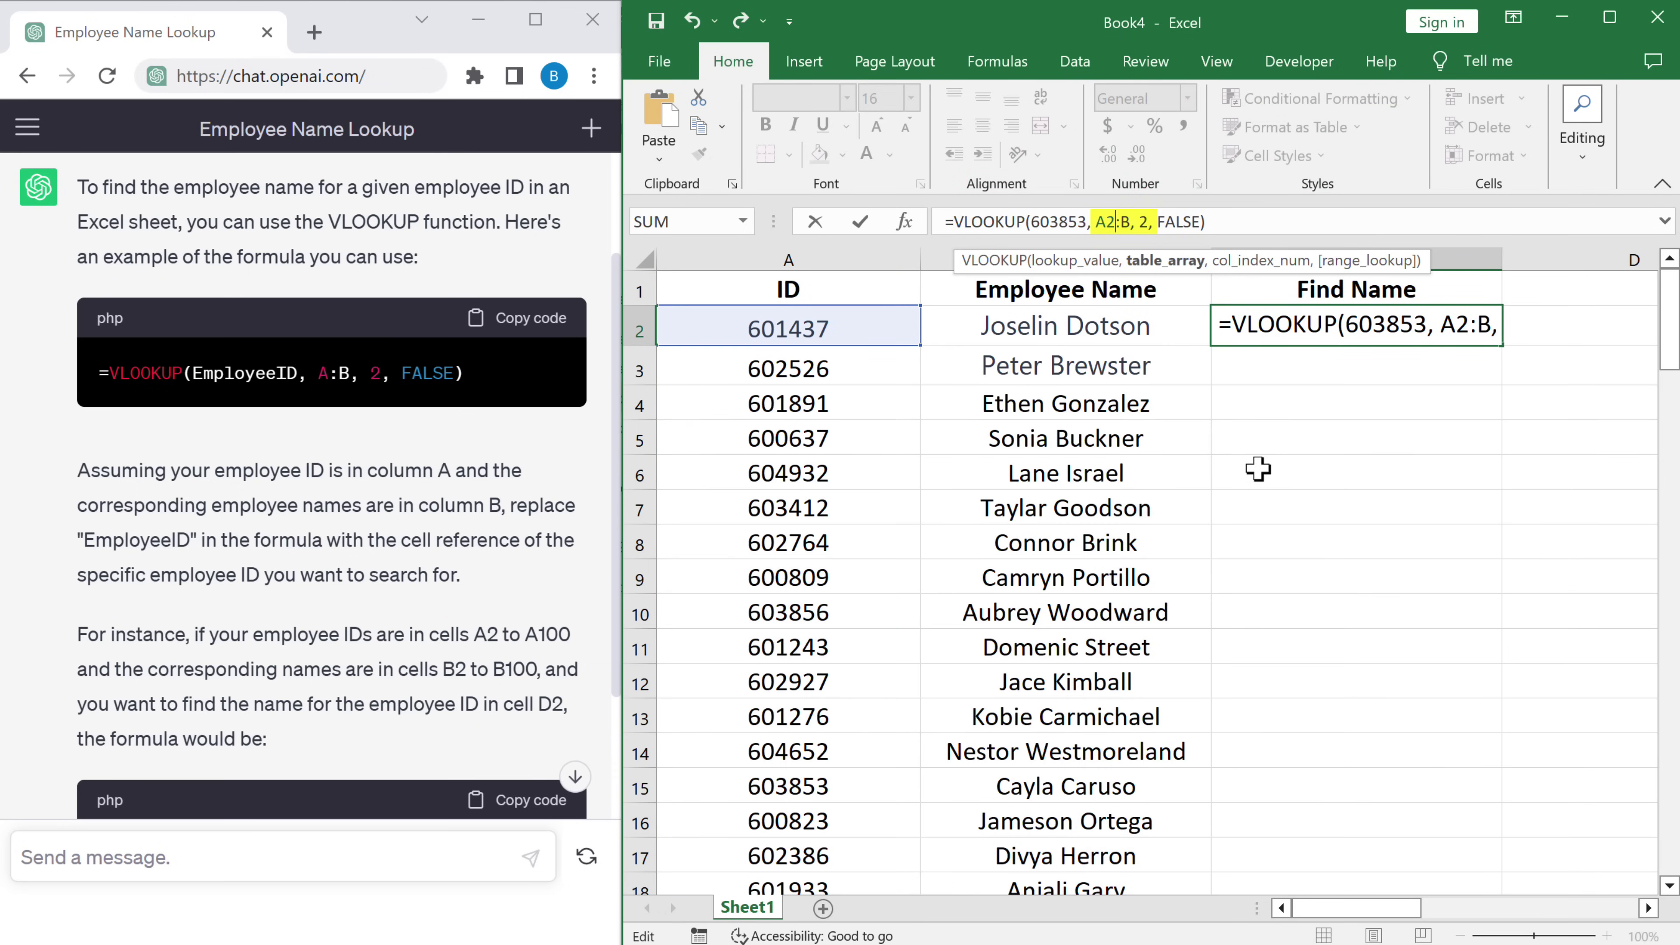
{"action": "type", "text": "101"}
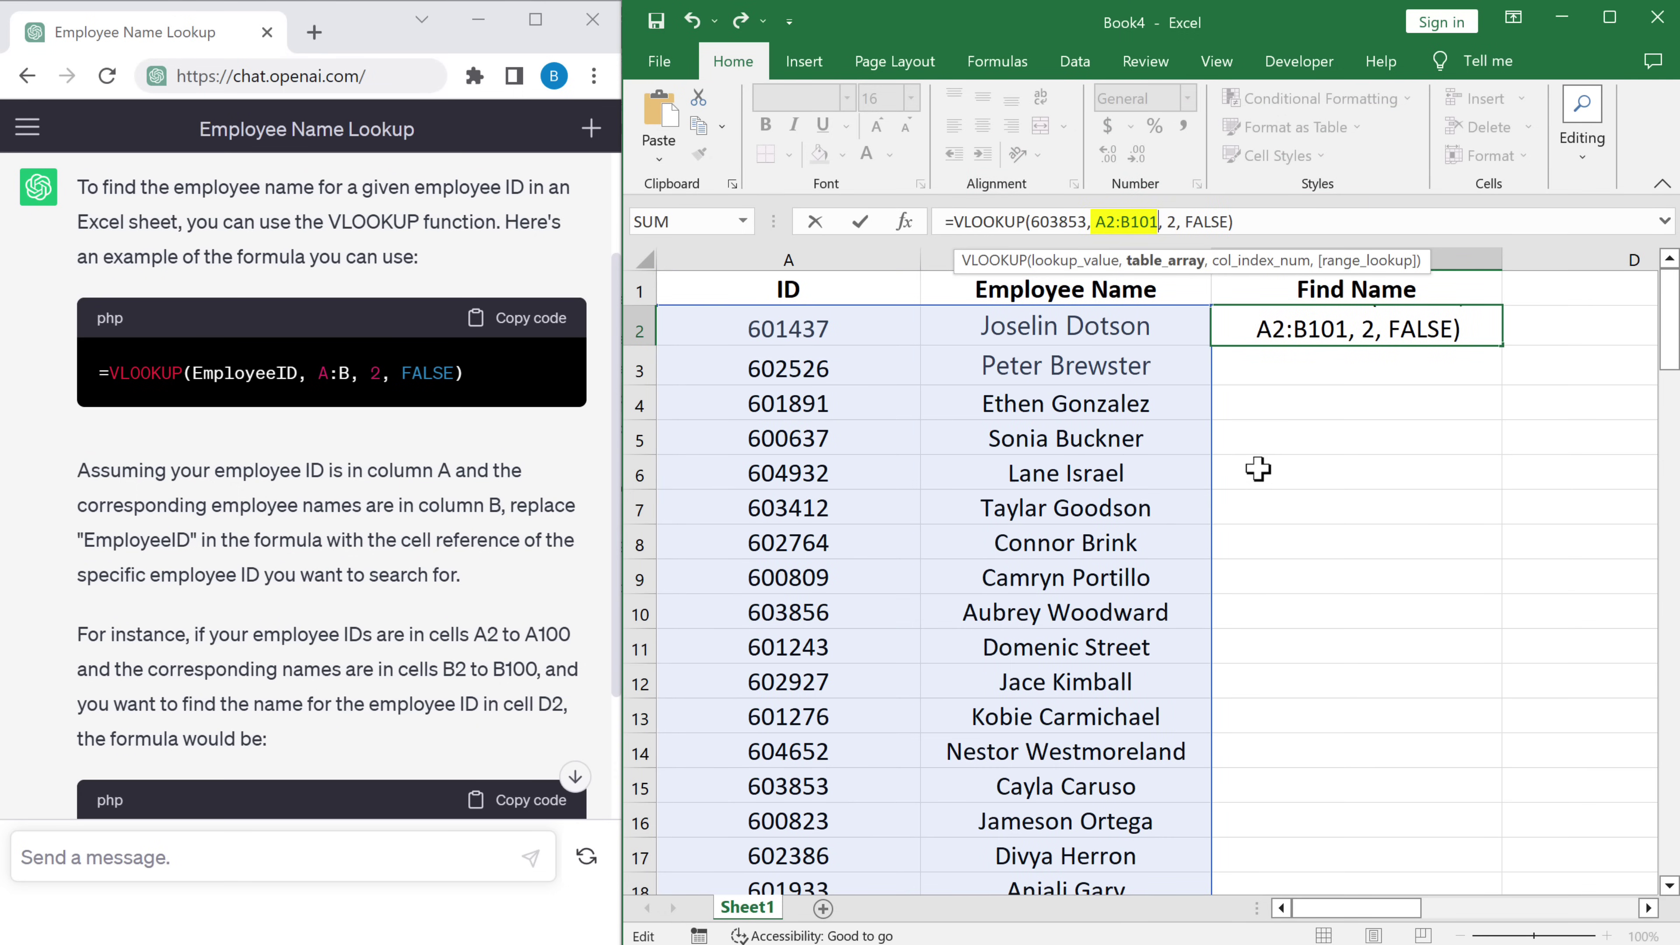
{"action": "key", "text": "Return"}
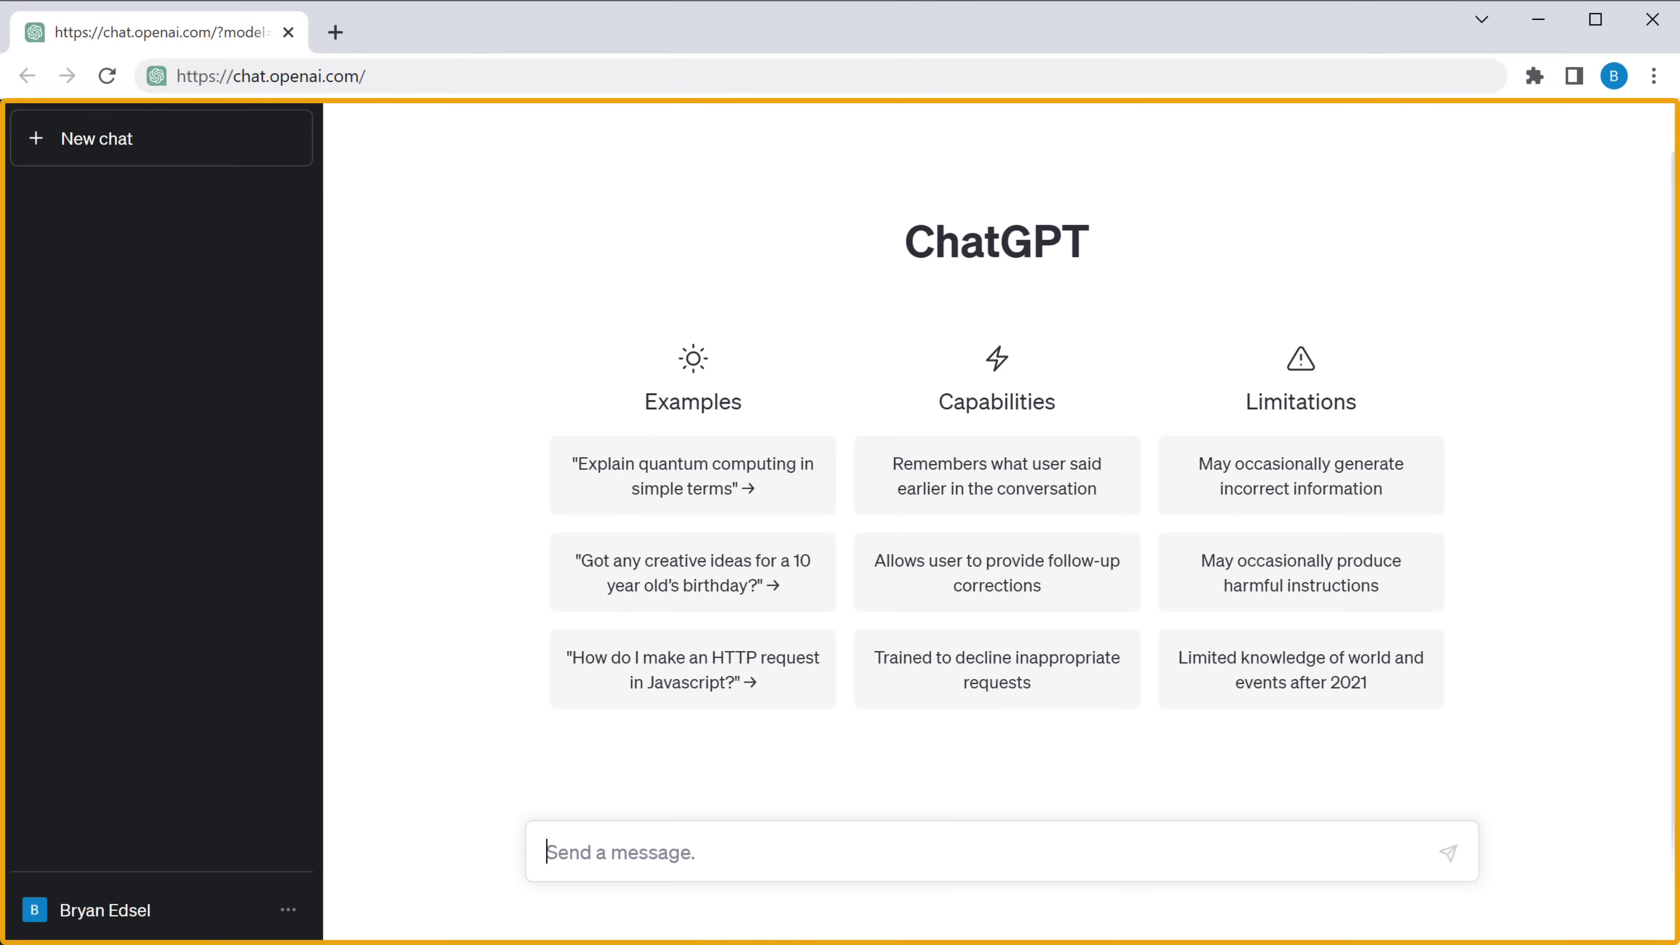
Ask ChatGPT to create an EMI calculator macro for Excel
{"action": "type", "text": "Create an excel macro t"}
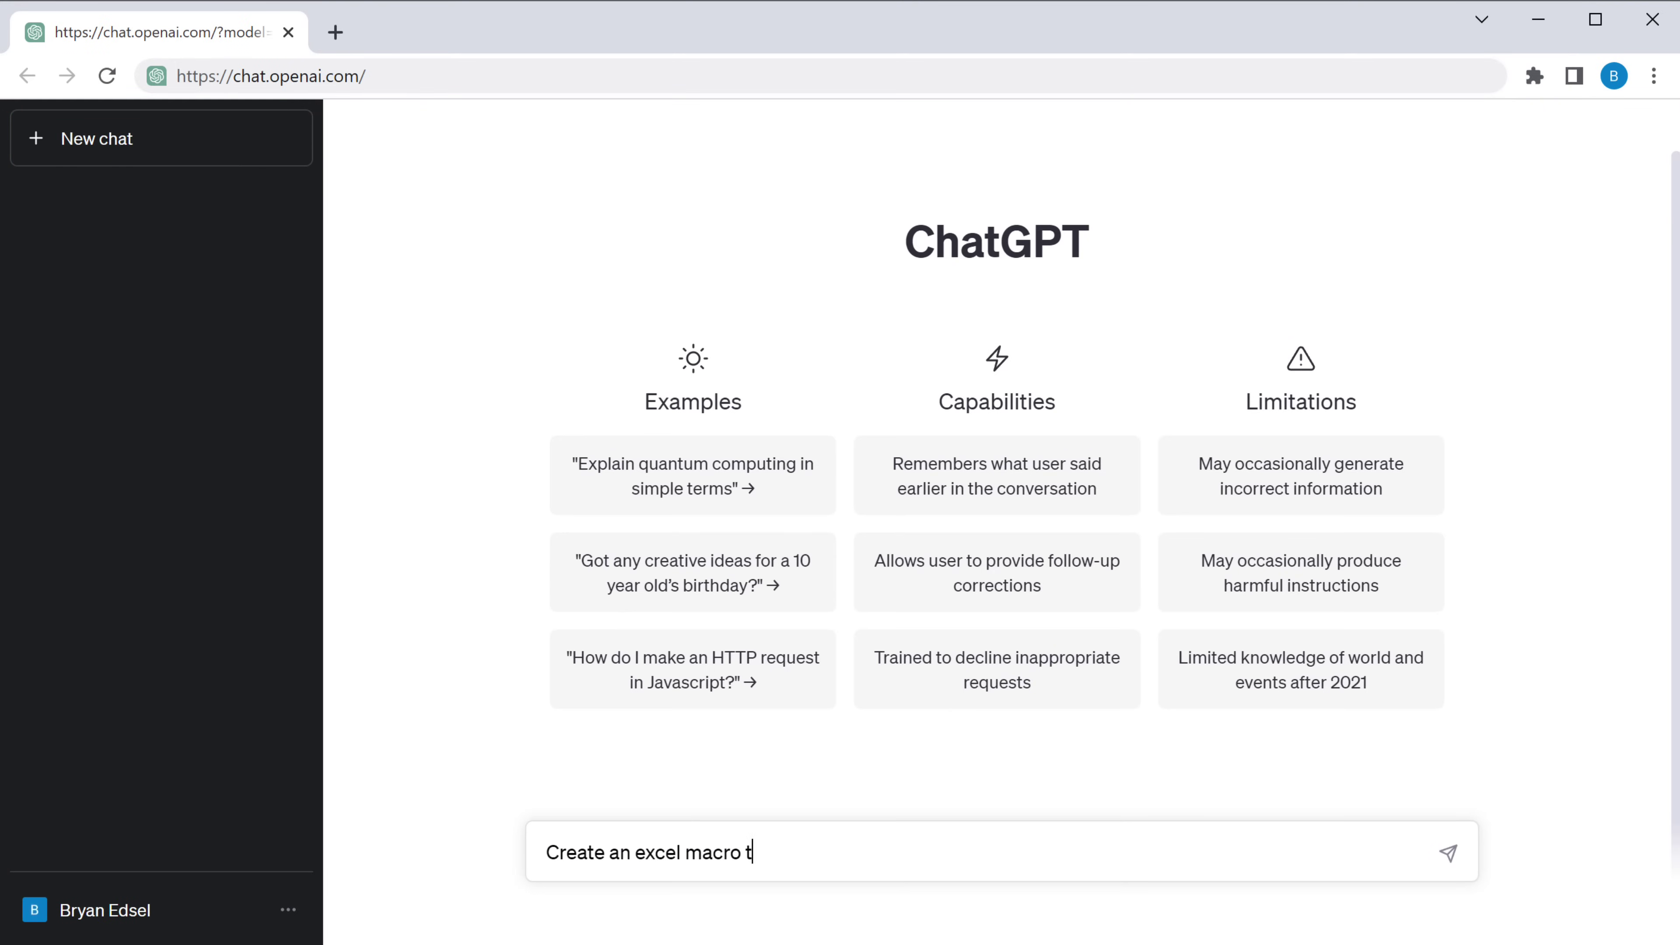
{"action": "type", "text": "EMI calculator’"}
{"action": "key", "text": "Return"}
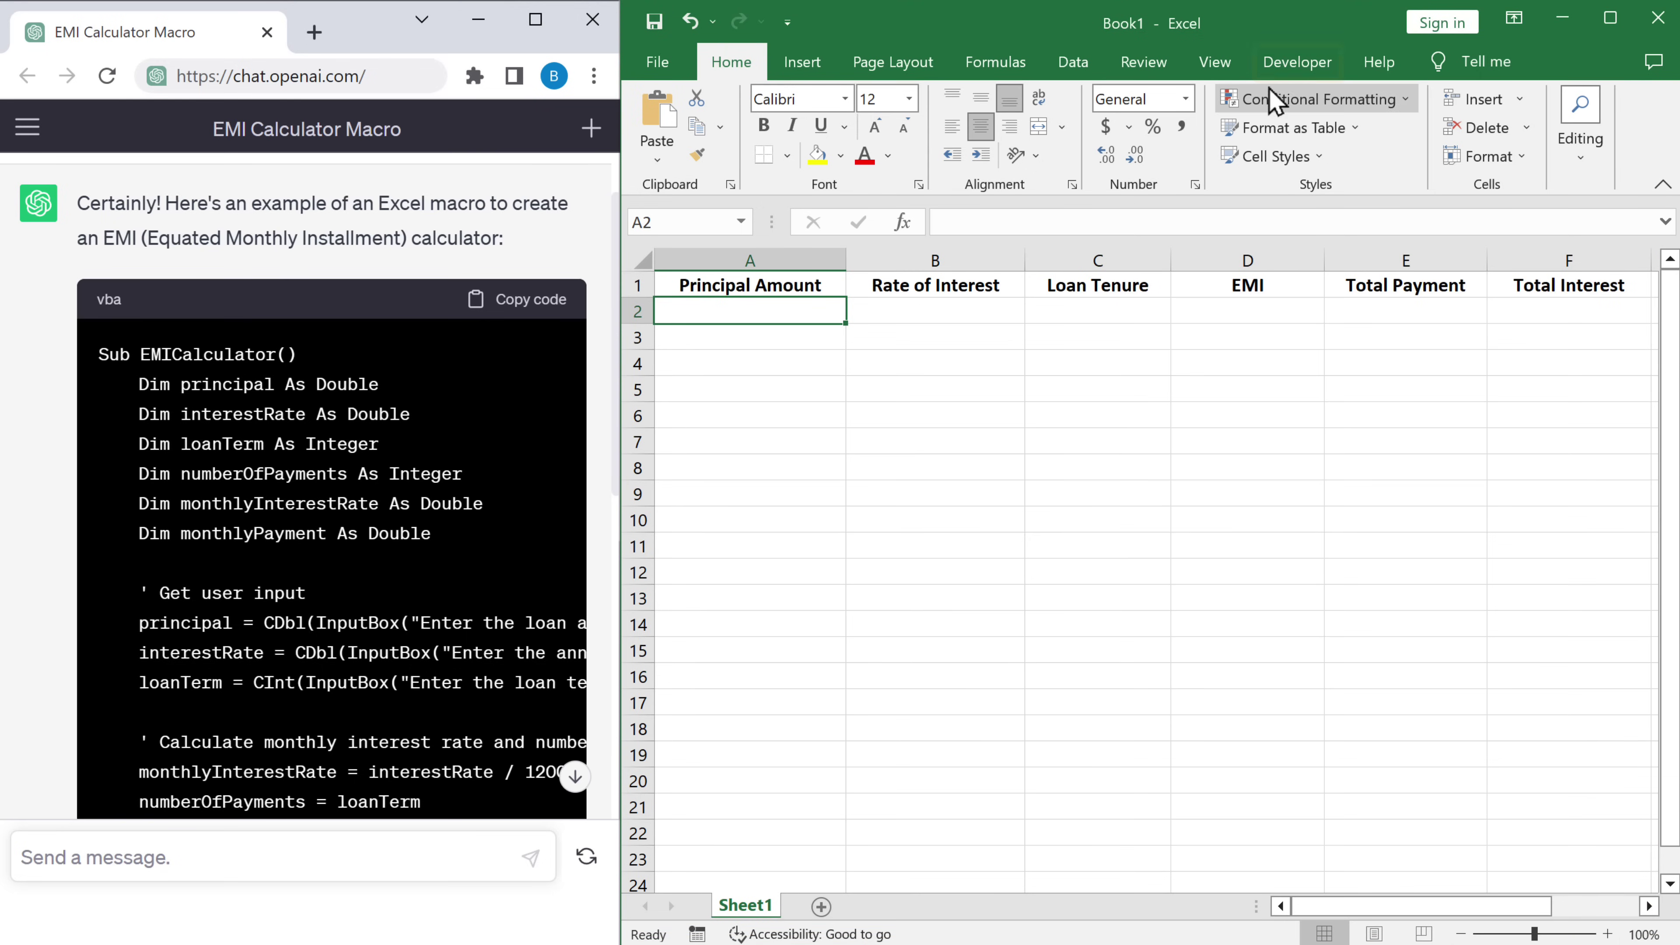
From Developer > Macros, create a new macro named EMI in the VBA editor
{"action": "left_click", "coordinate": [1291, 65]}
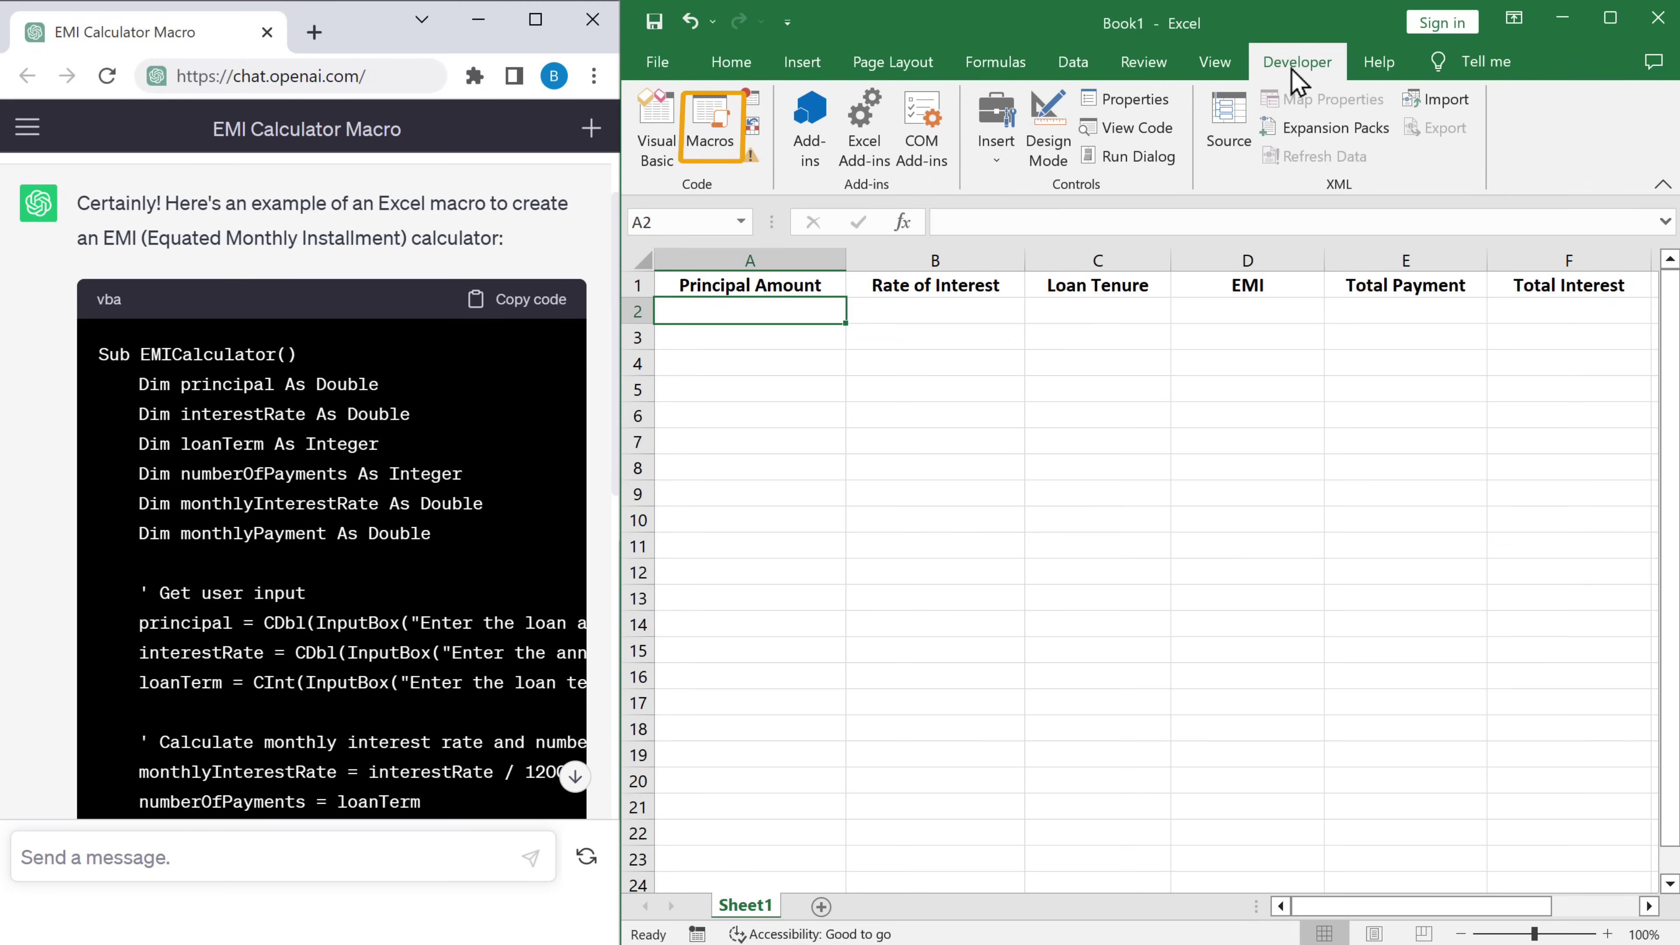
{"action": "left_click", "coordinate": [710, 139]}
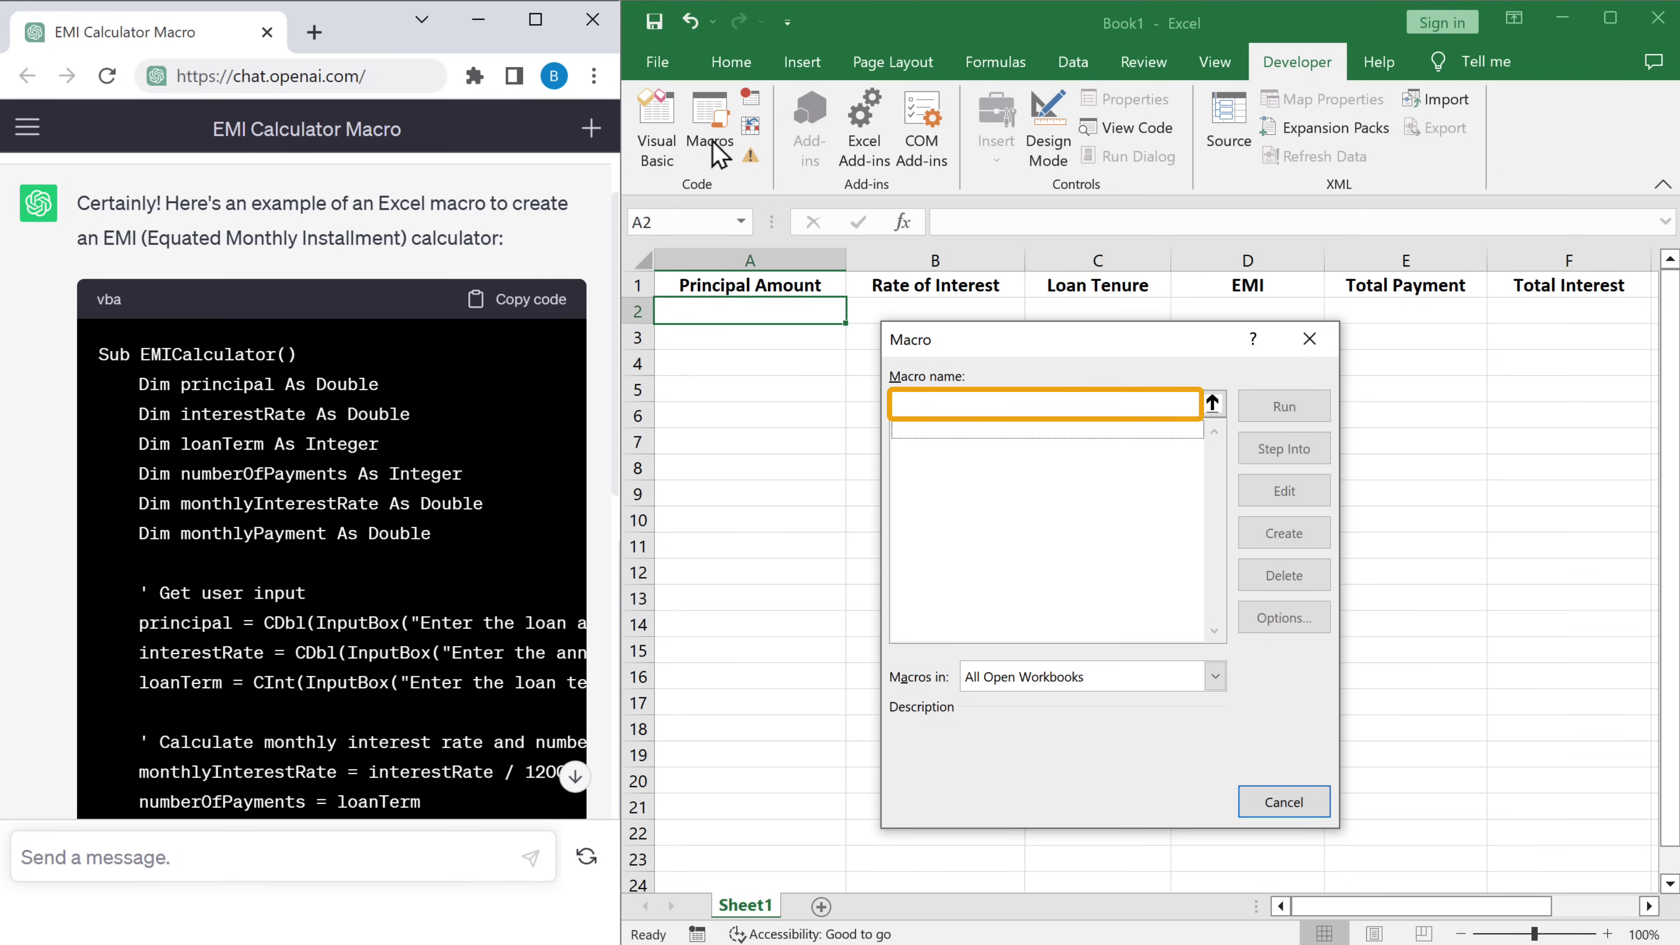
{"action": "left_click", "coordinate": [900, 400]}
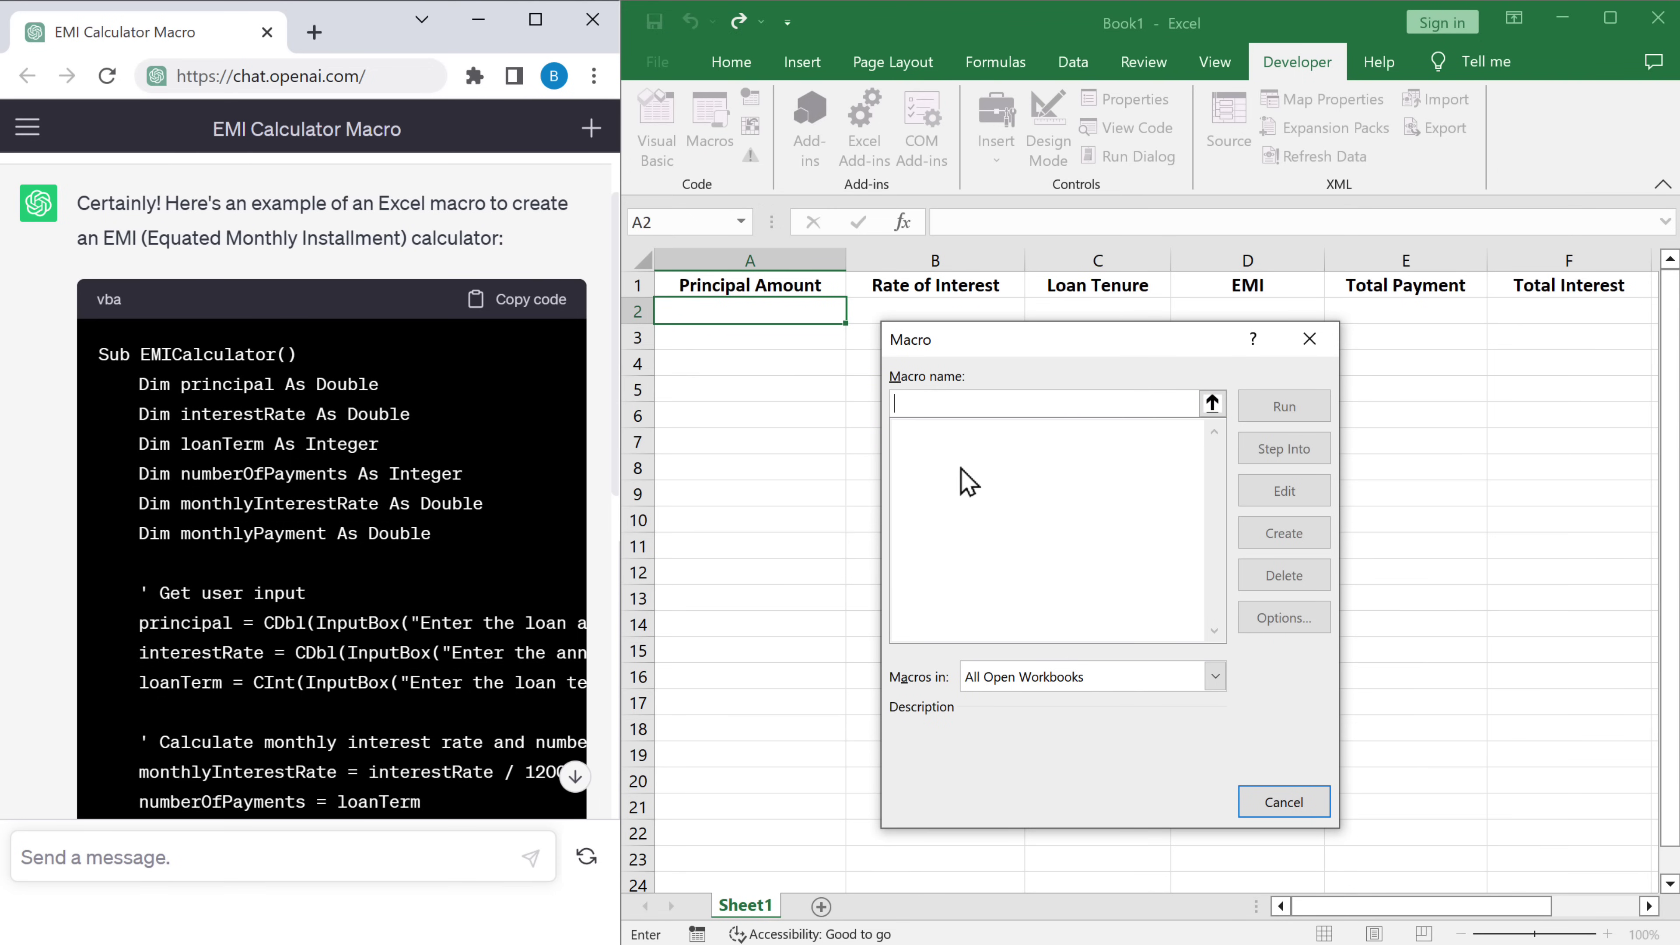
{"action": "type", "text": "EMI"}
{"action": "left_click", "coordinate": [1286, 537]}
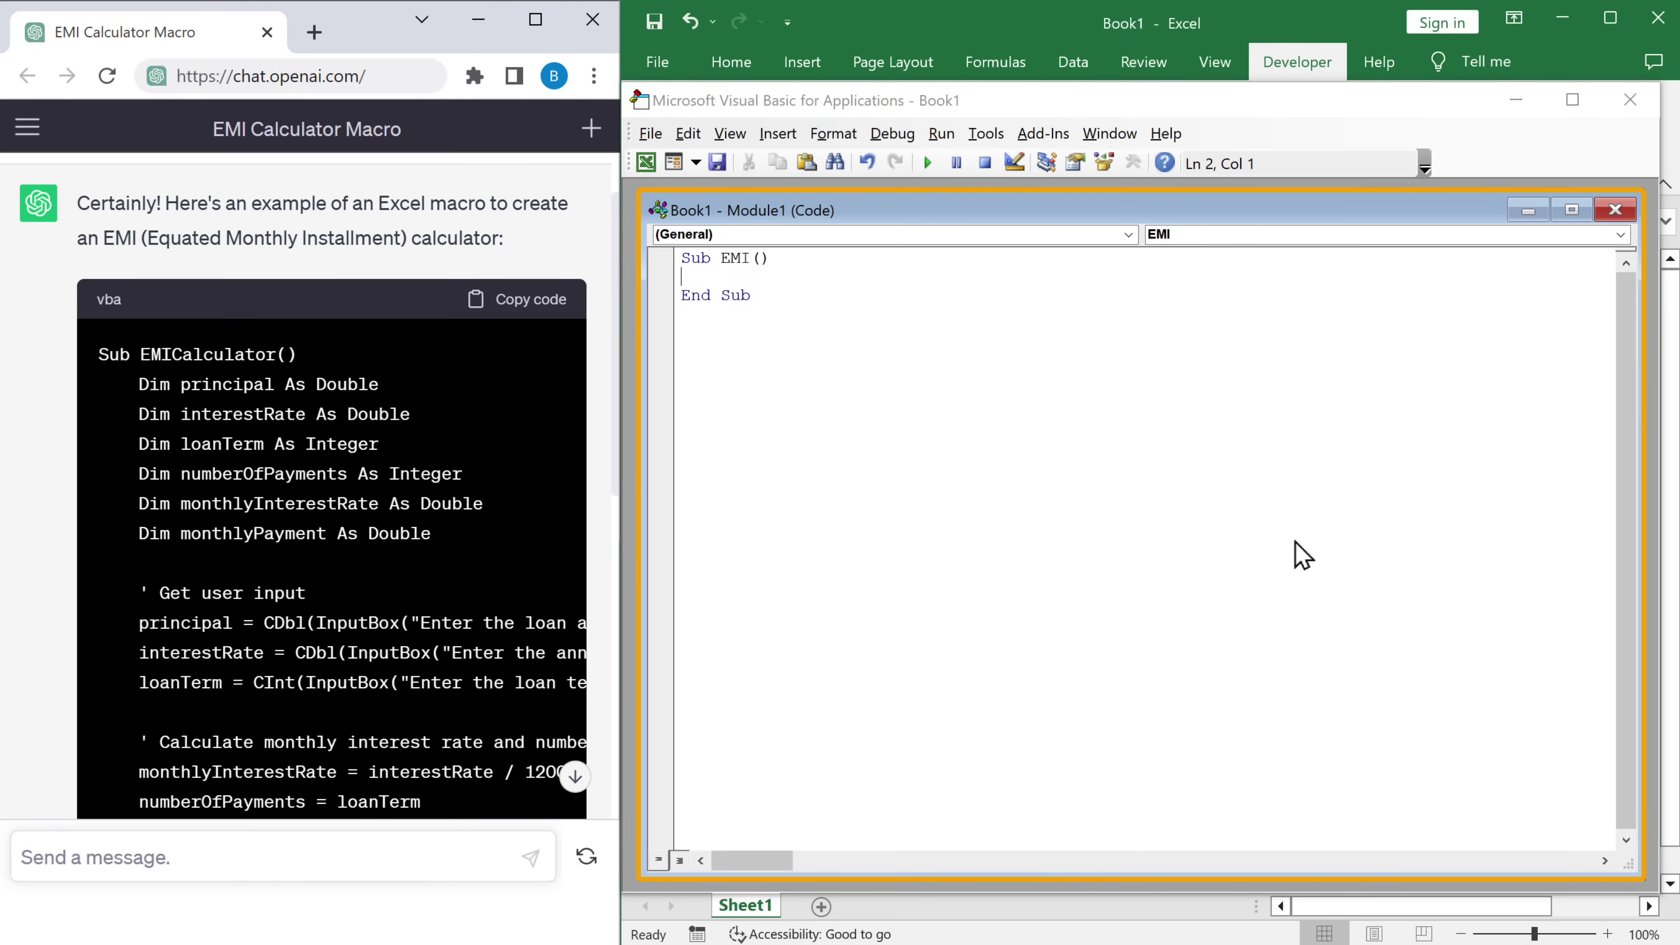
Paste ChatGPT's EMICalculator code into Module1, save as Book1.xlsm, and close the editor
{"action": "left_click", "coordinate": [618, 325]}
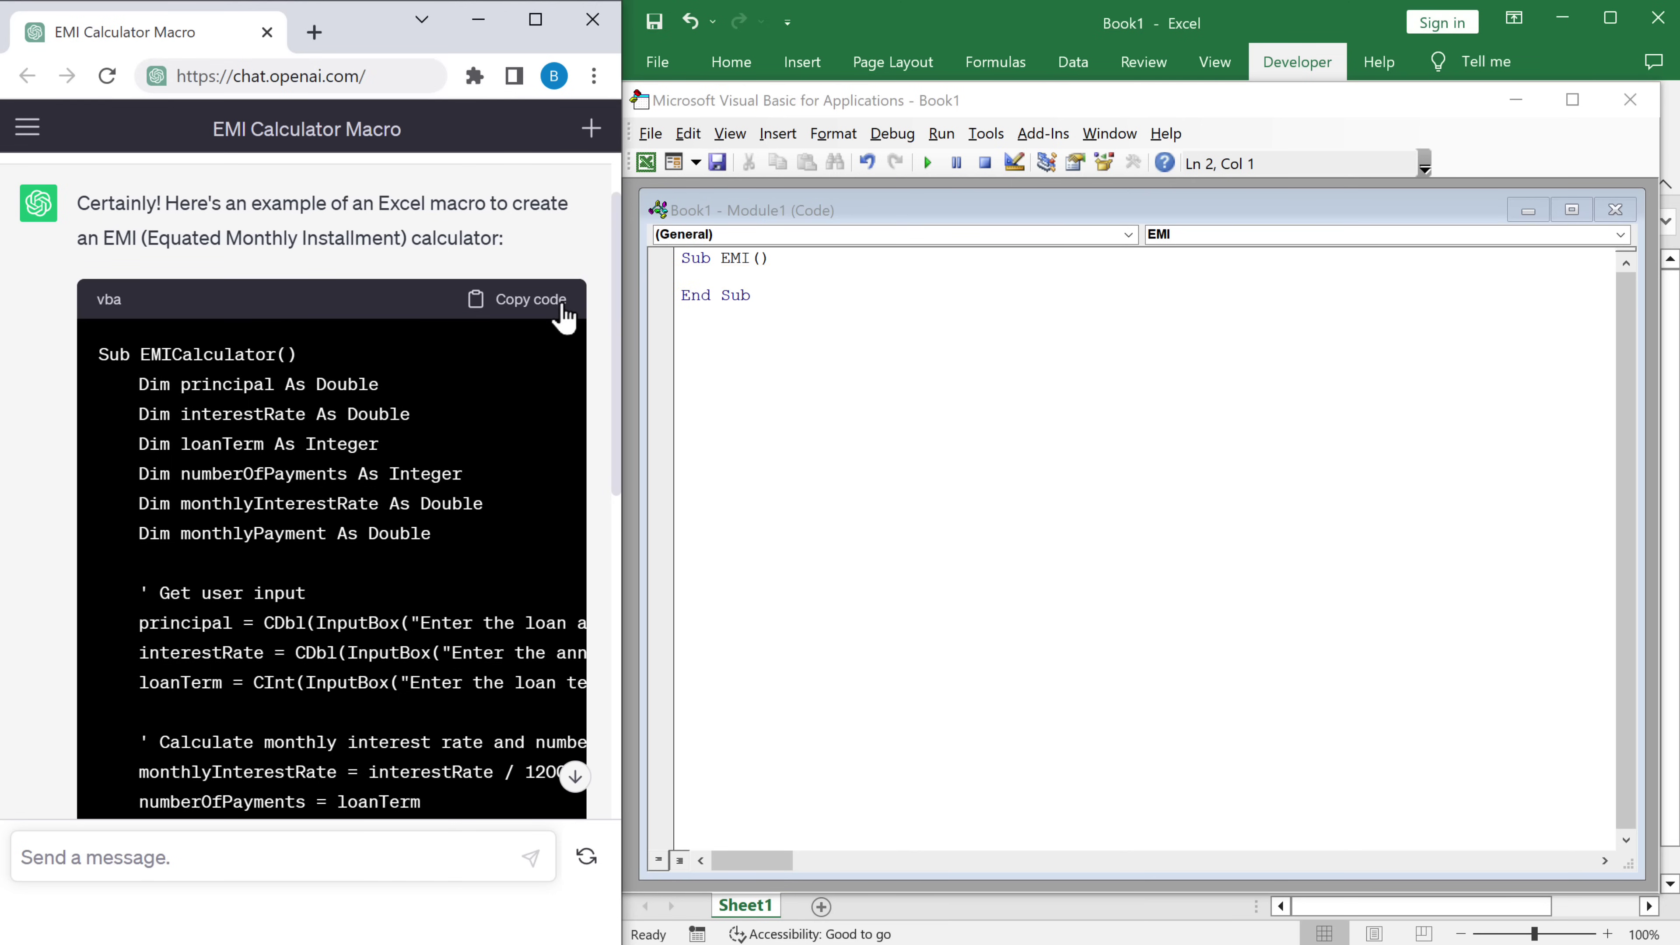
{"action": "left_click", "coordinate": [529, 300]}
{"action": "right_click", "coordinate": [687, 271]}
{"action": "left_click", "coordinate": [738, 344]}
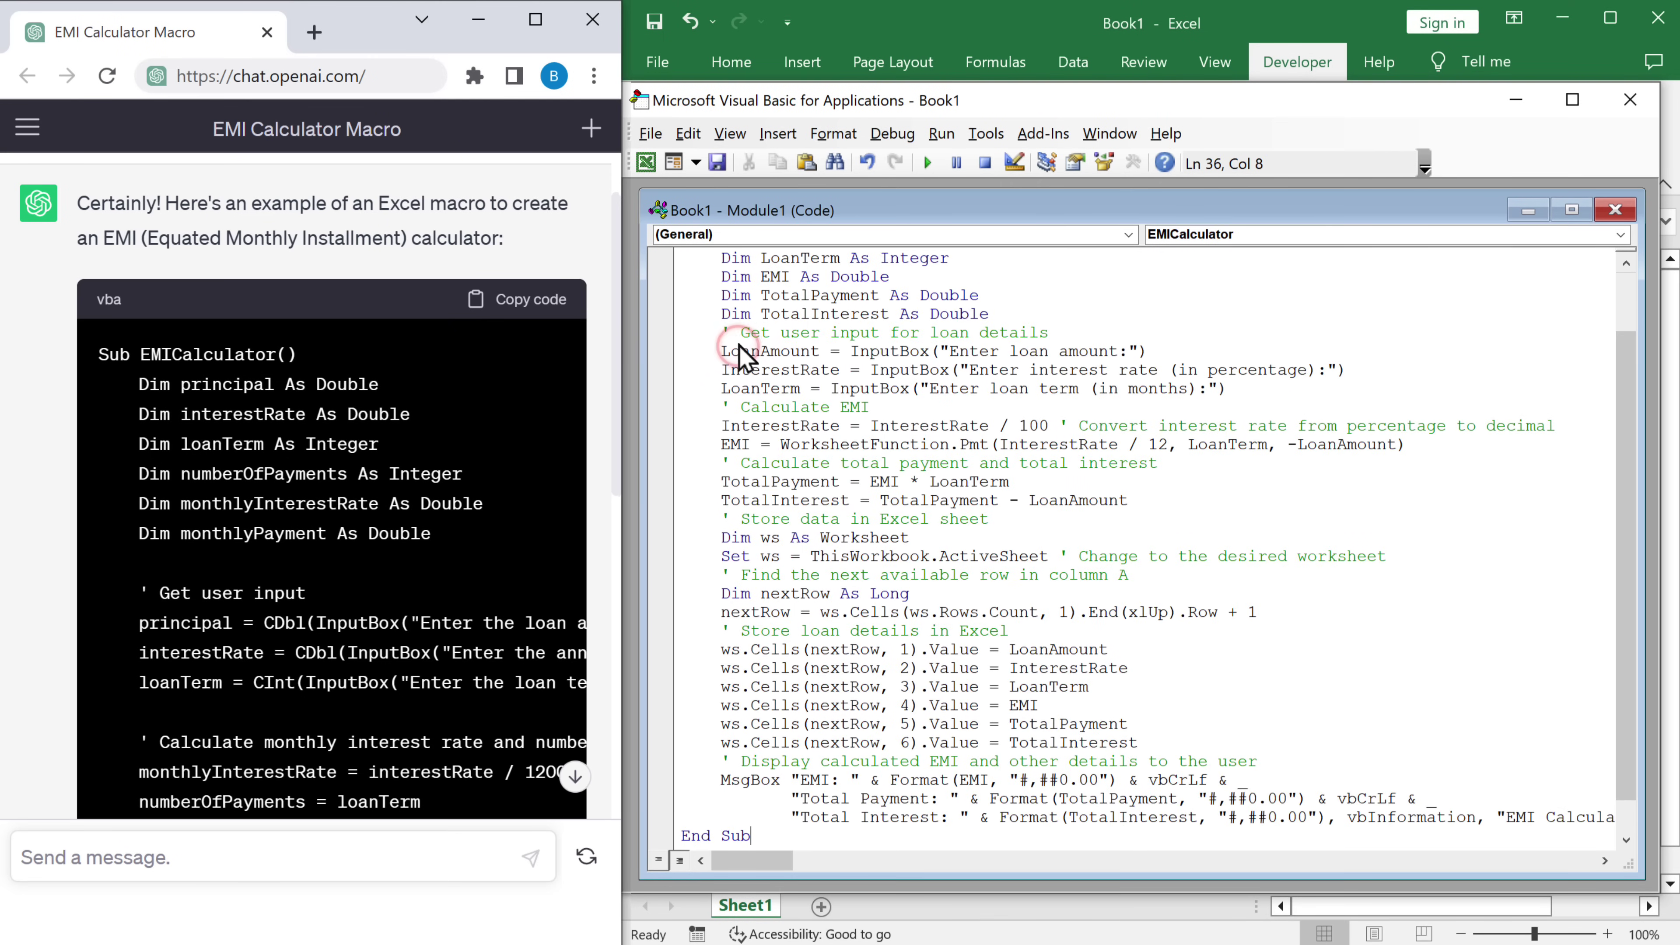
{"action": "left_click", "coordinate": [716, 162]}
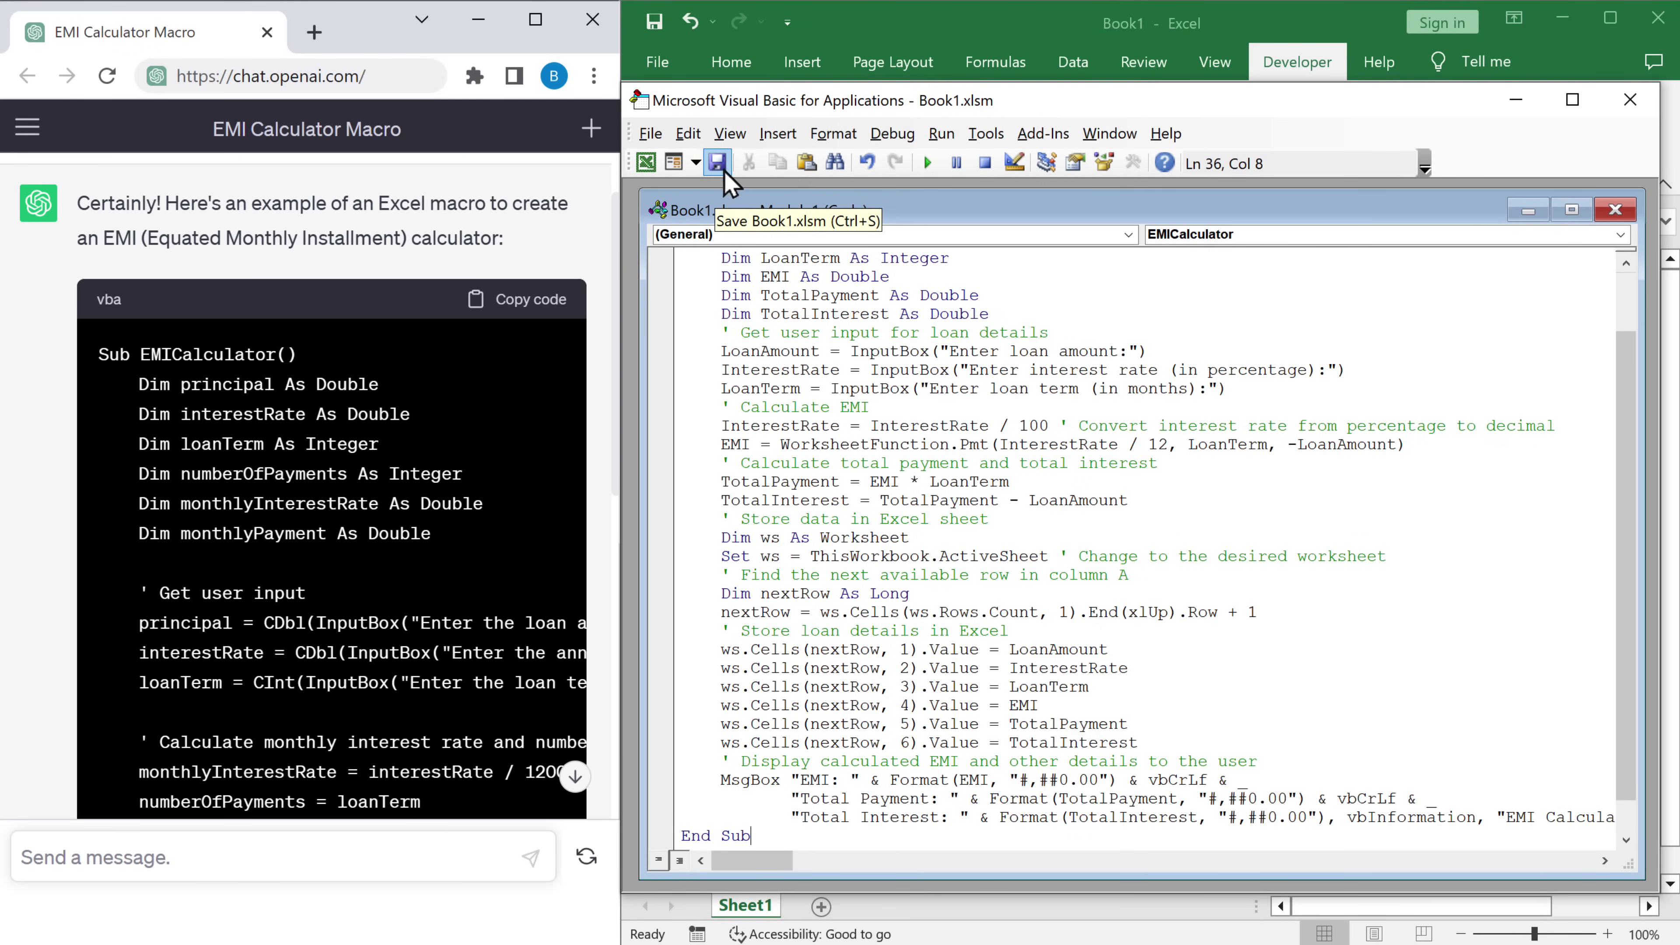
{"action": "left_click", "coordinate": [1632, 105]}
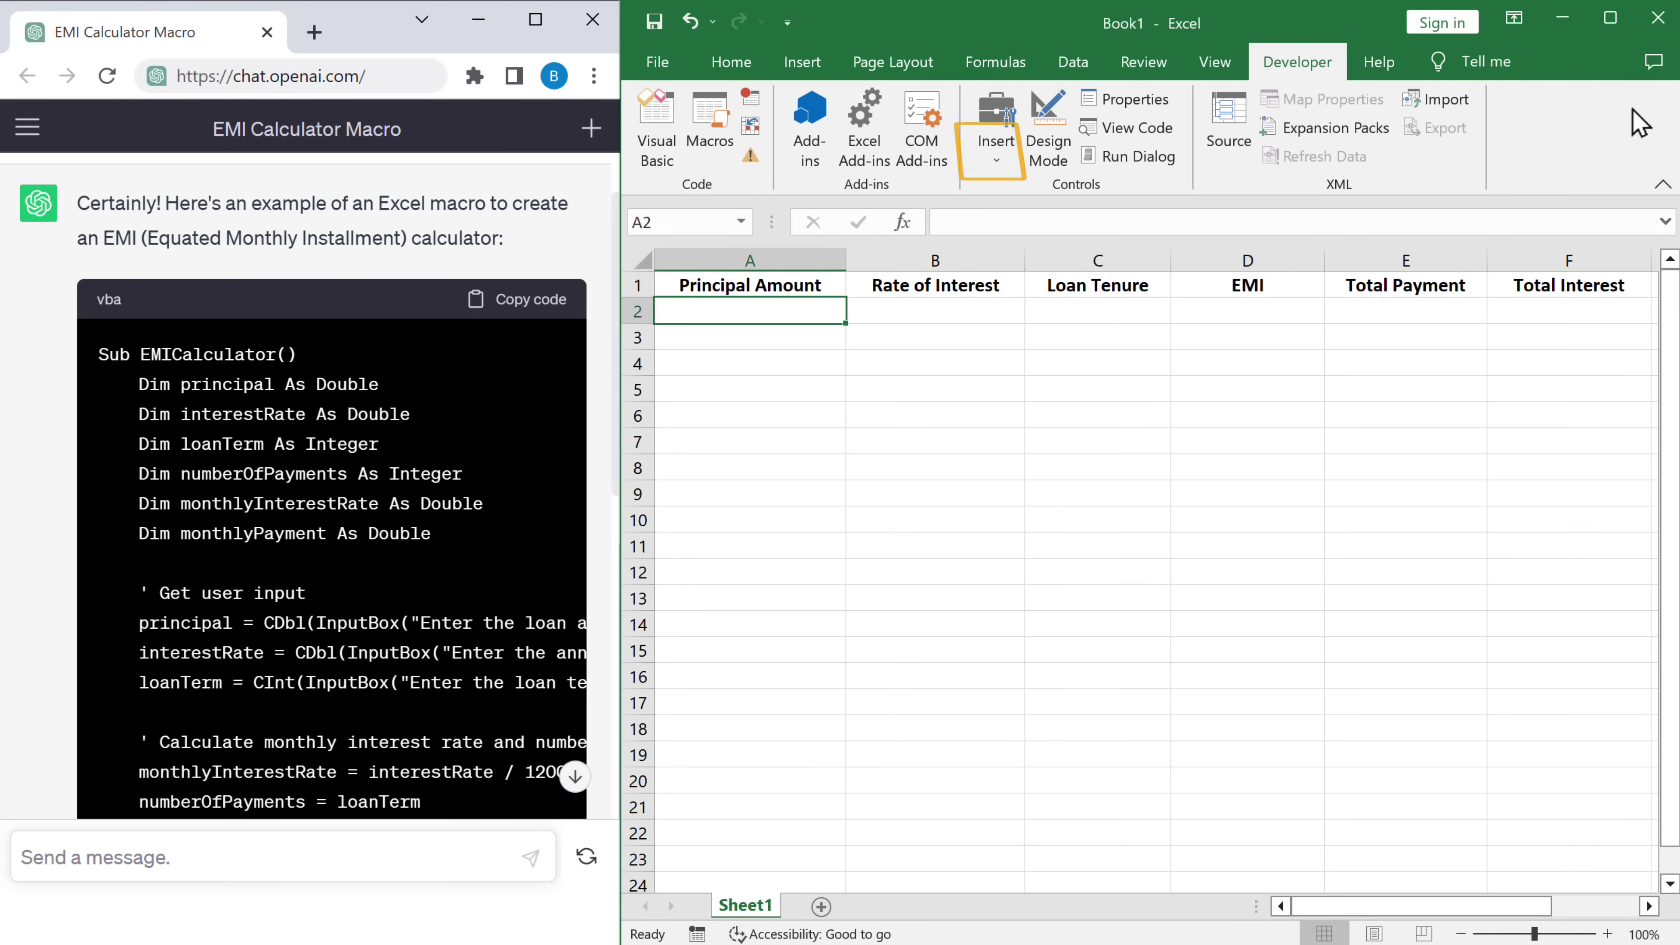
Insert a Form Controls button near B6 and assign it the EMICalculator macro
{"action": "left_click", "coordinate": [998, 161]}
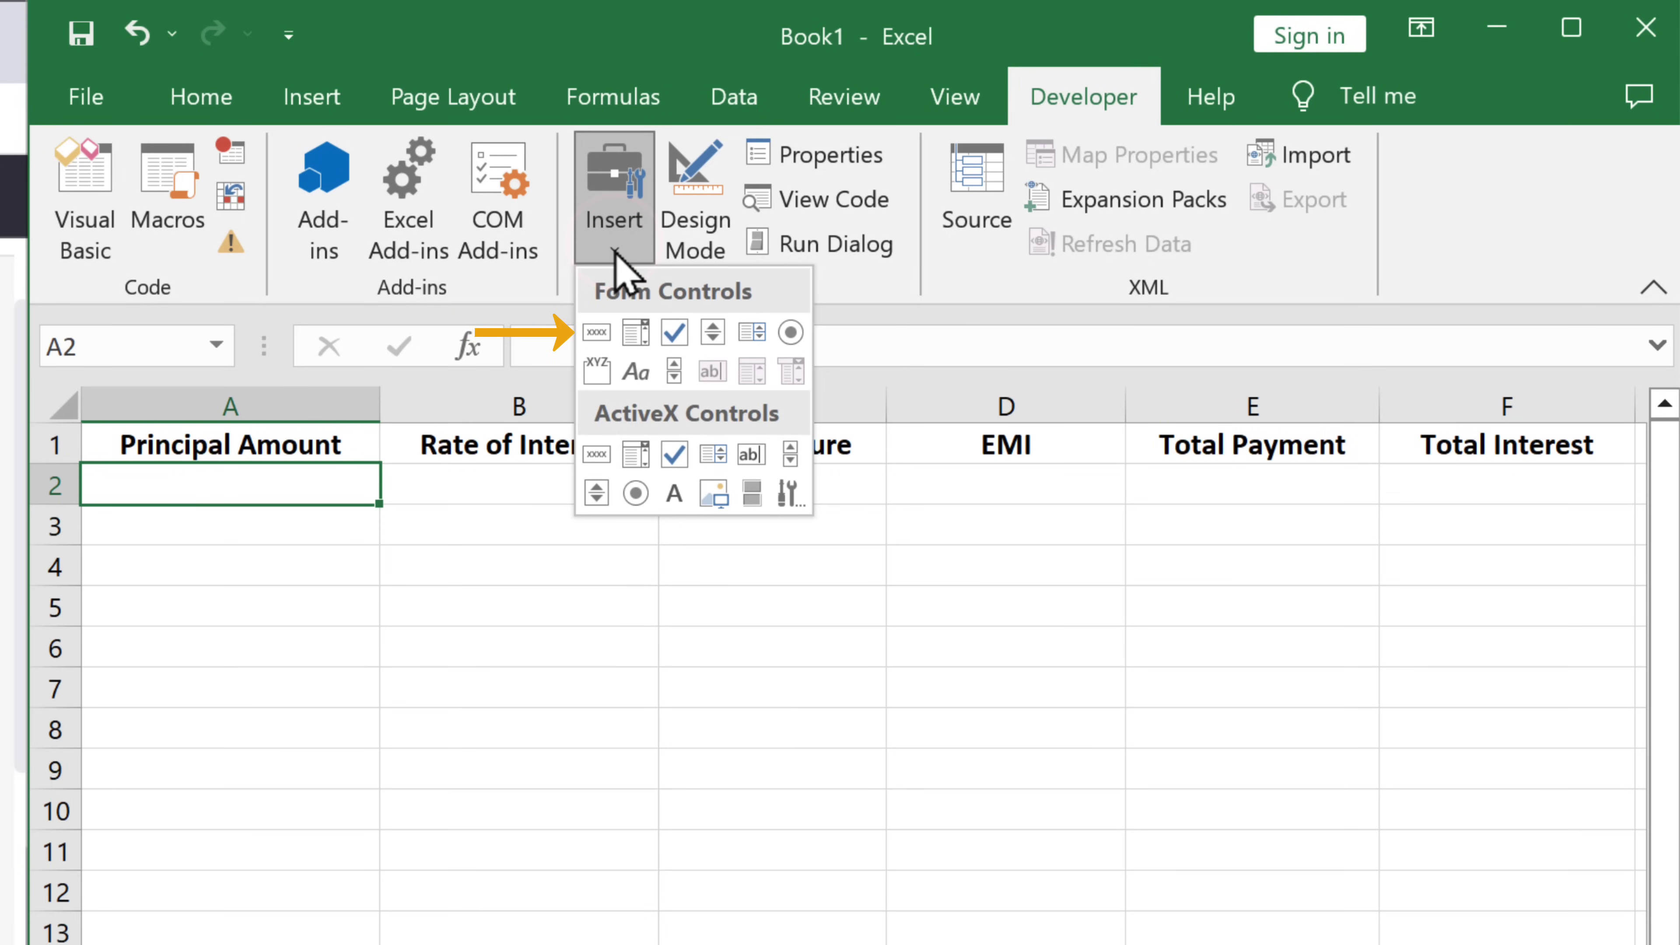
{"action": "left_click", "coordinate": [595, 332]}
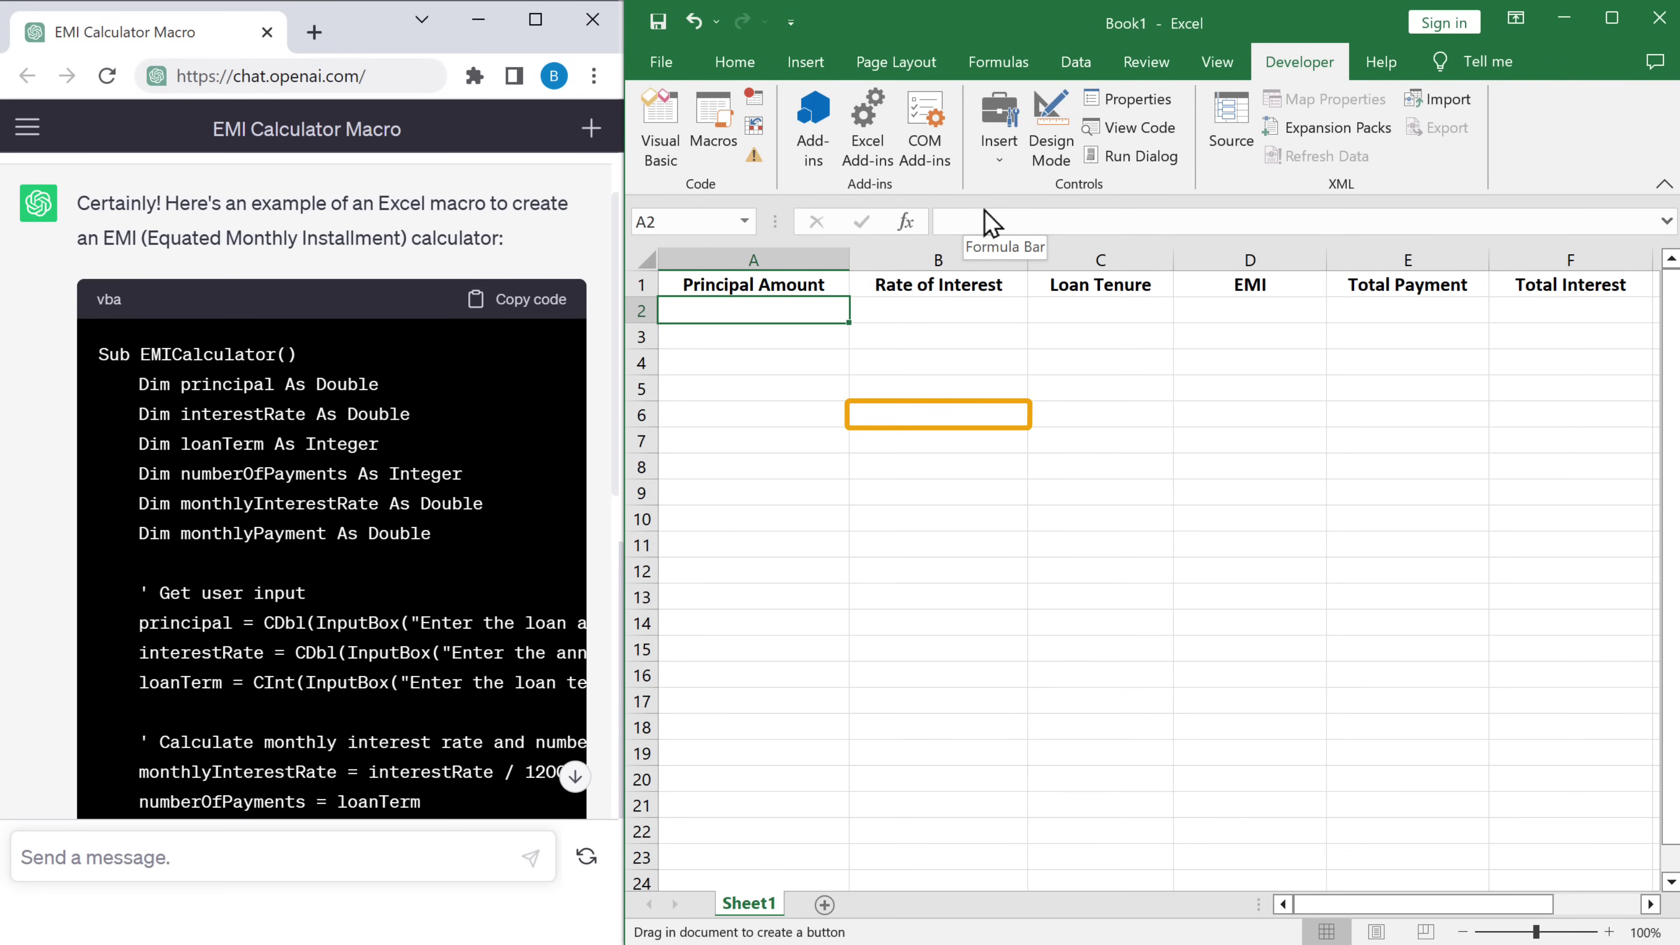
{"action": "left_click", "coordinate": [864, 412]}
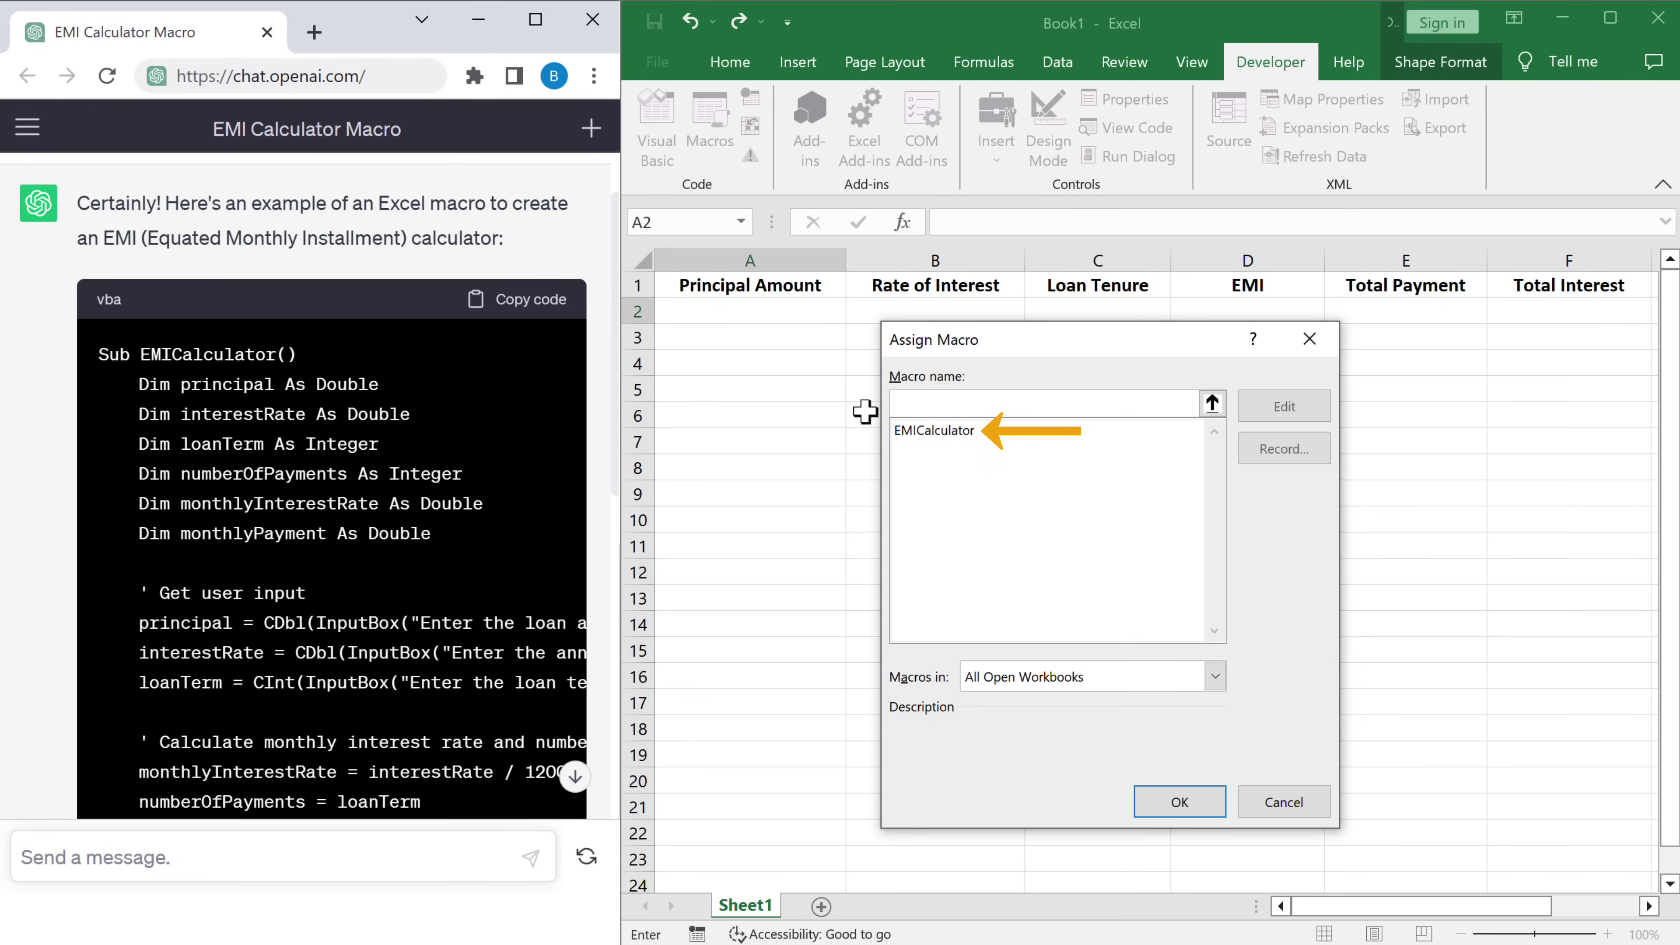
{"action": "left_click", "coordinate": [919, 431]}
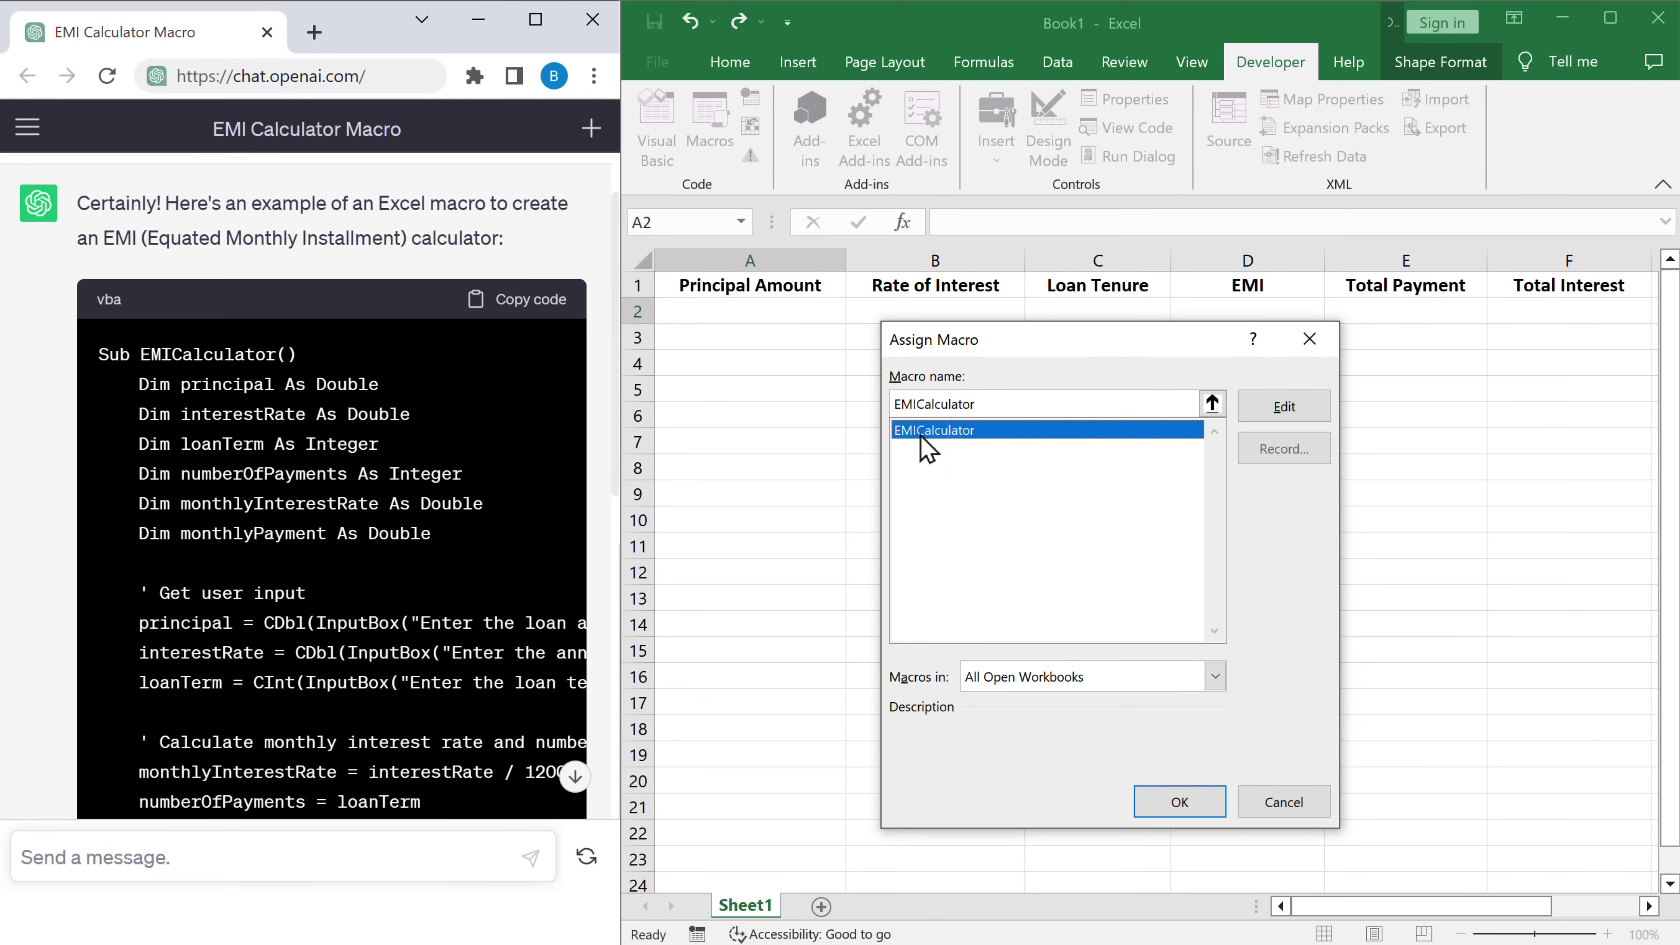
{"action": "left_click", "coordinate": [1177, 803]}
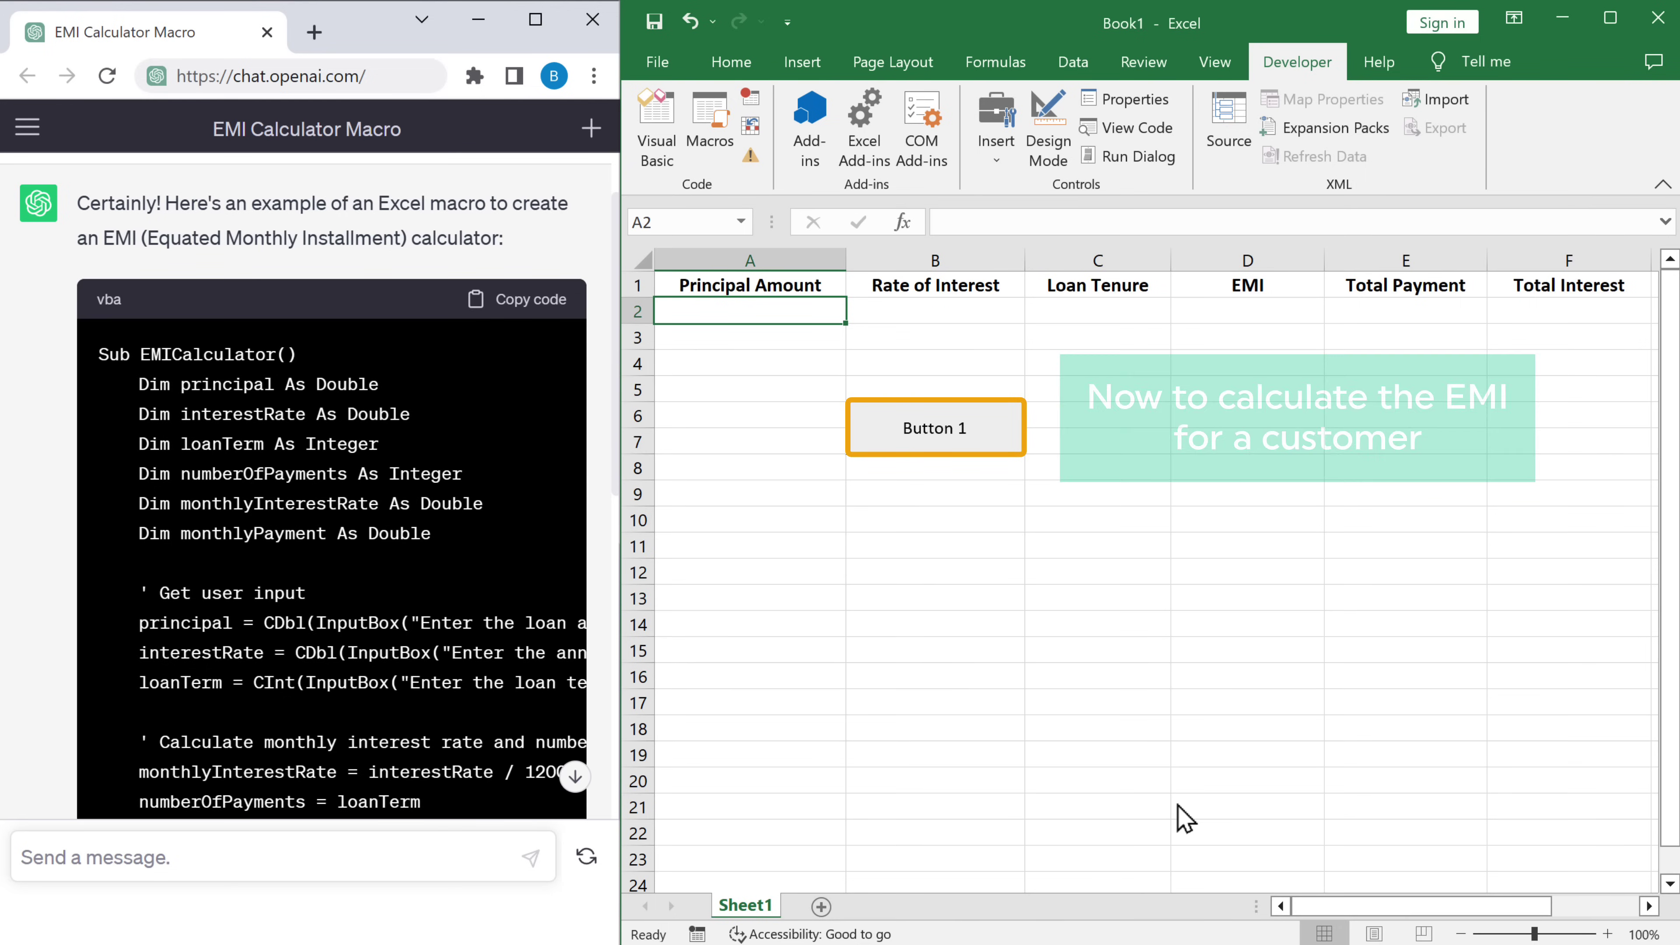
Run Button 1 with loan 100000, rate 8% and term 24 months, then dismiss the results
{"action": "left_click", "coordinate": [938, 442]}
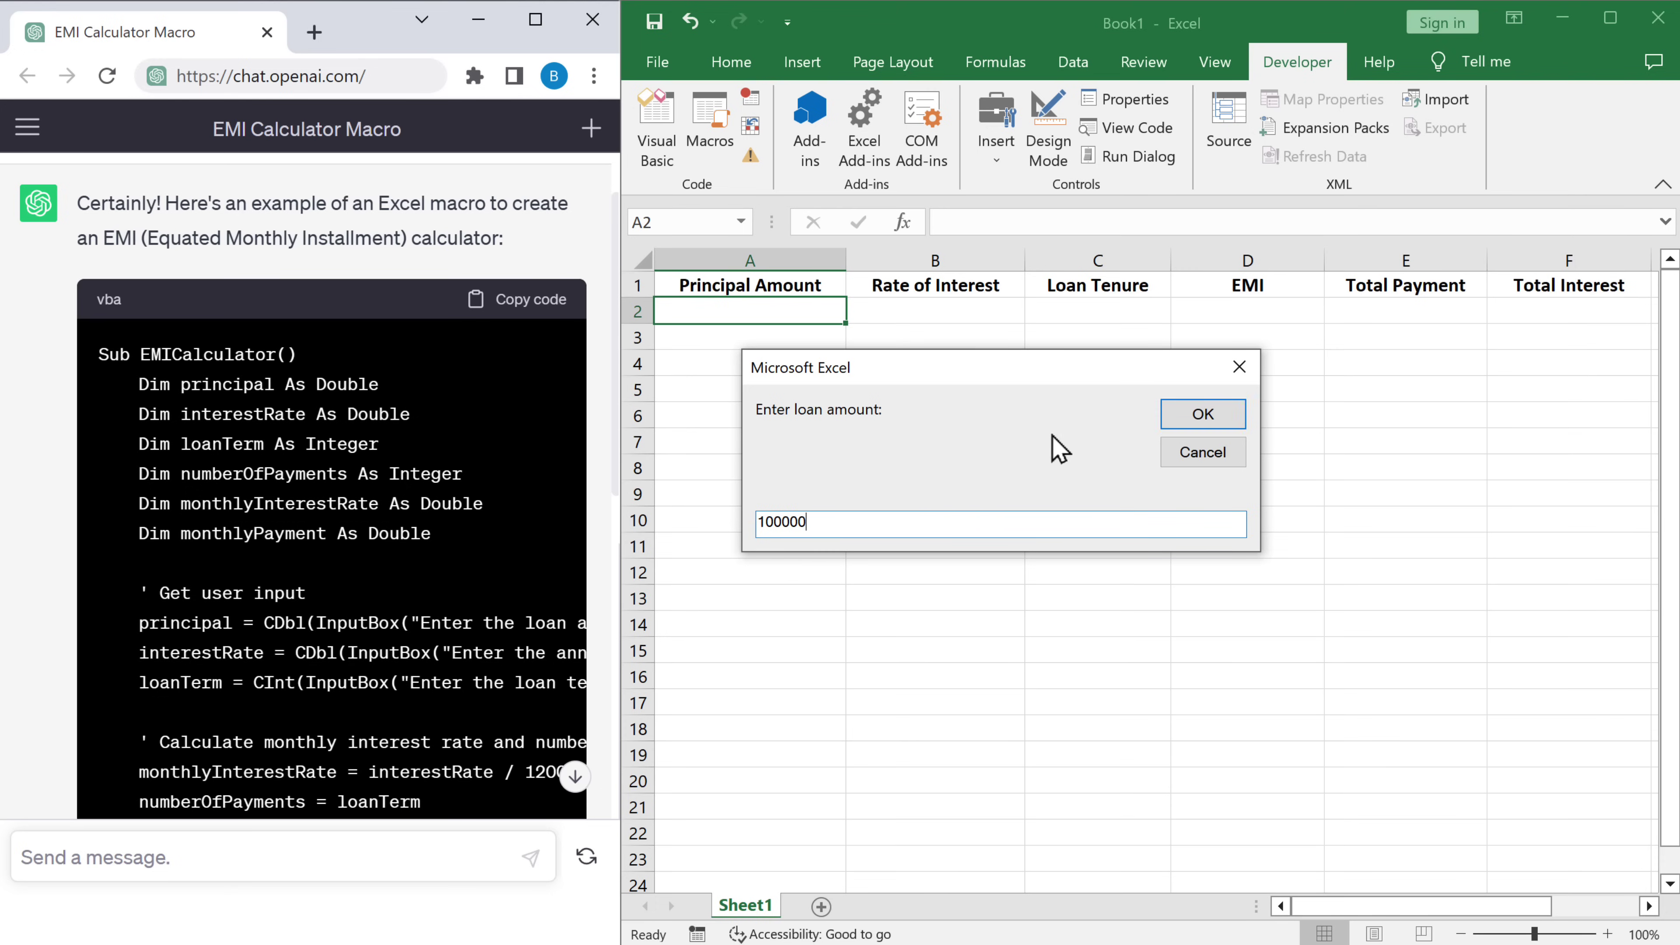
{"action": "left_click", "coordinate": [1205, 417]}
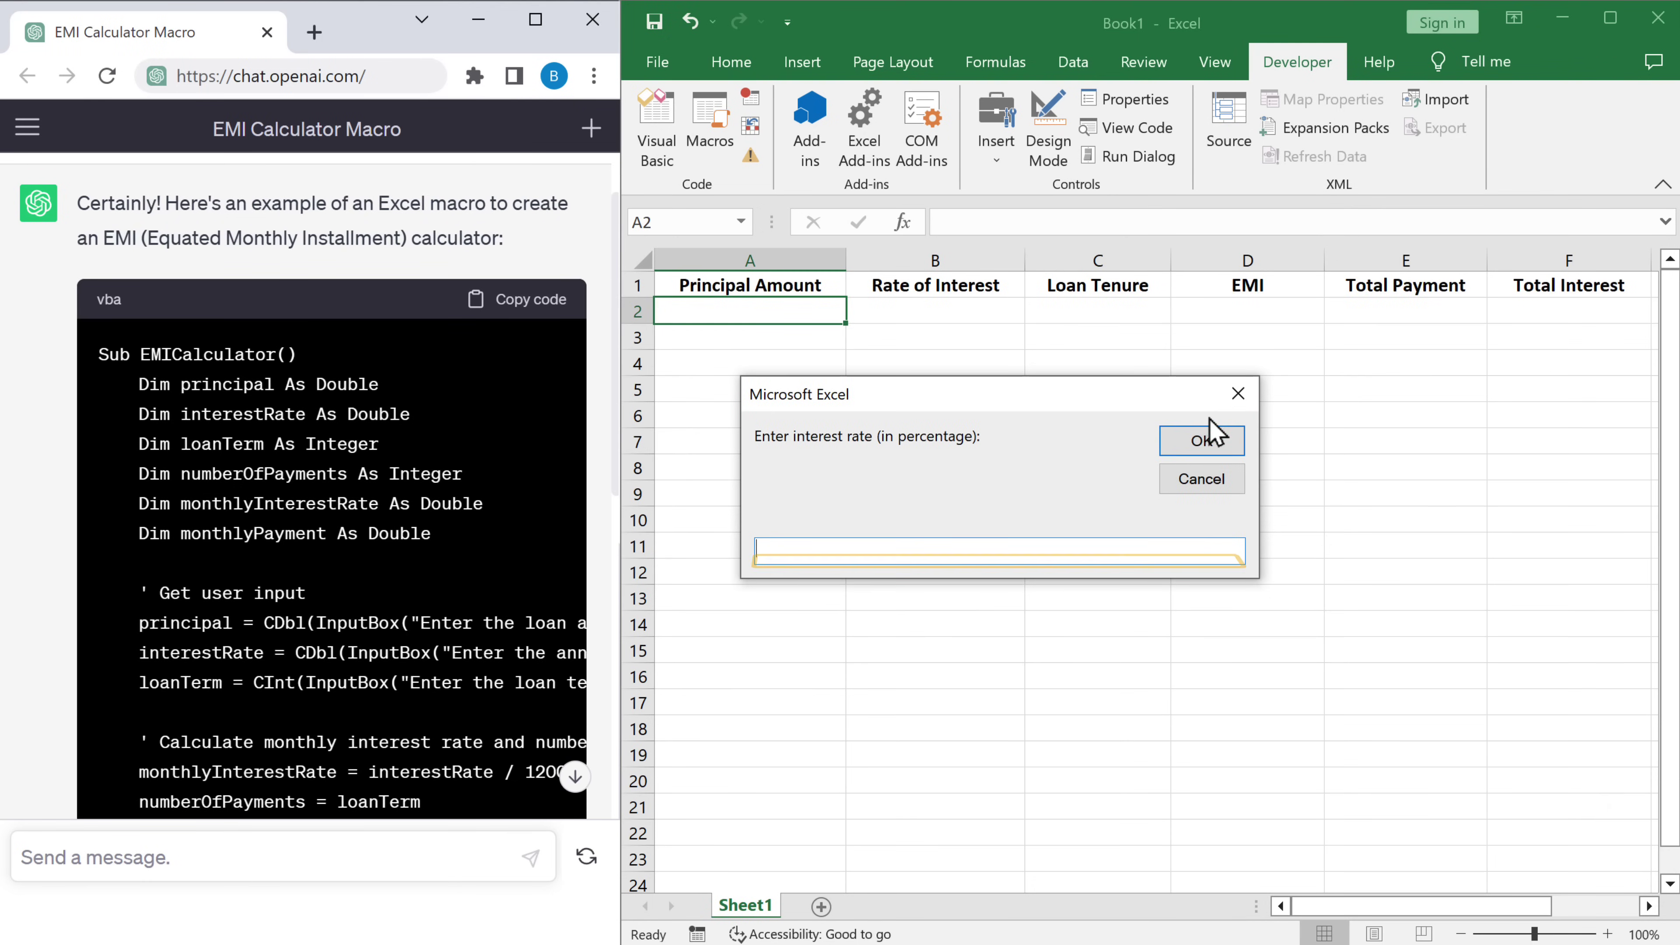
{"action": "type", "text": "8"}
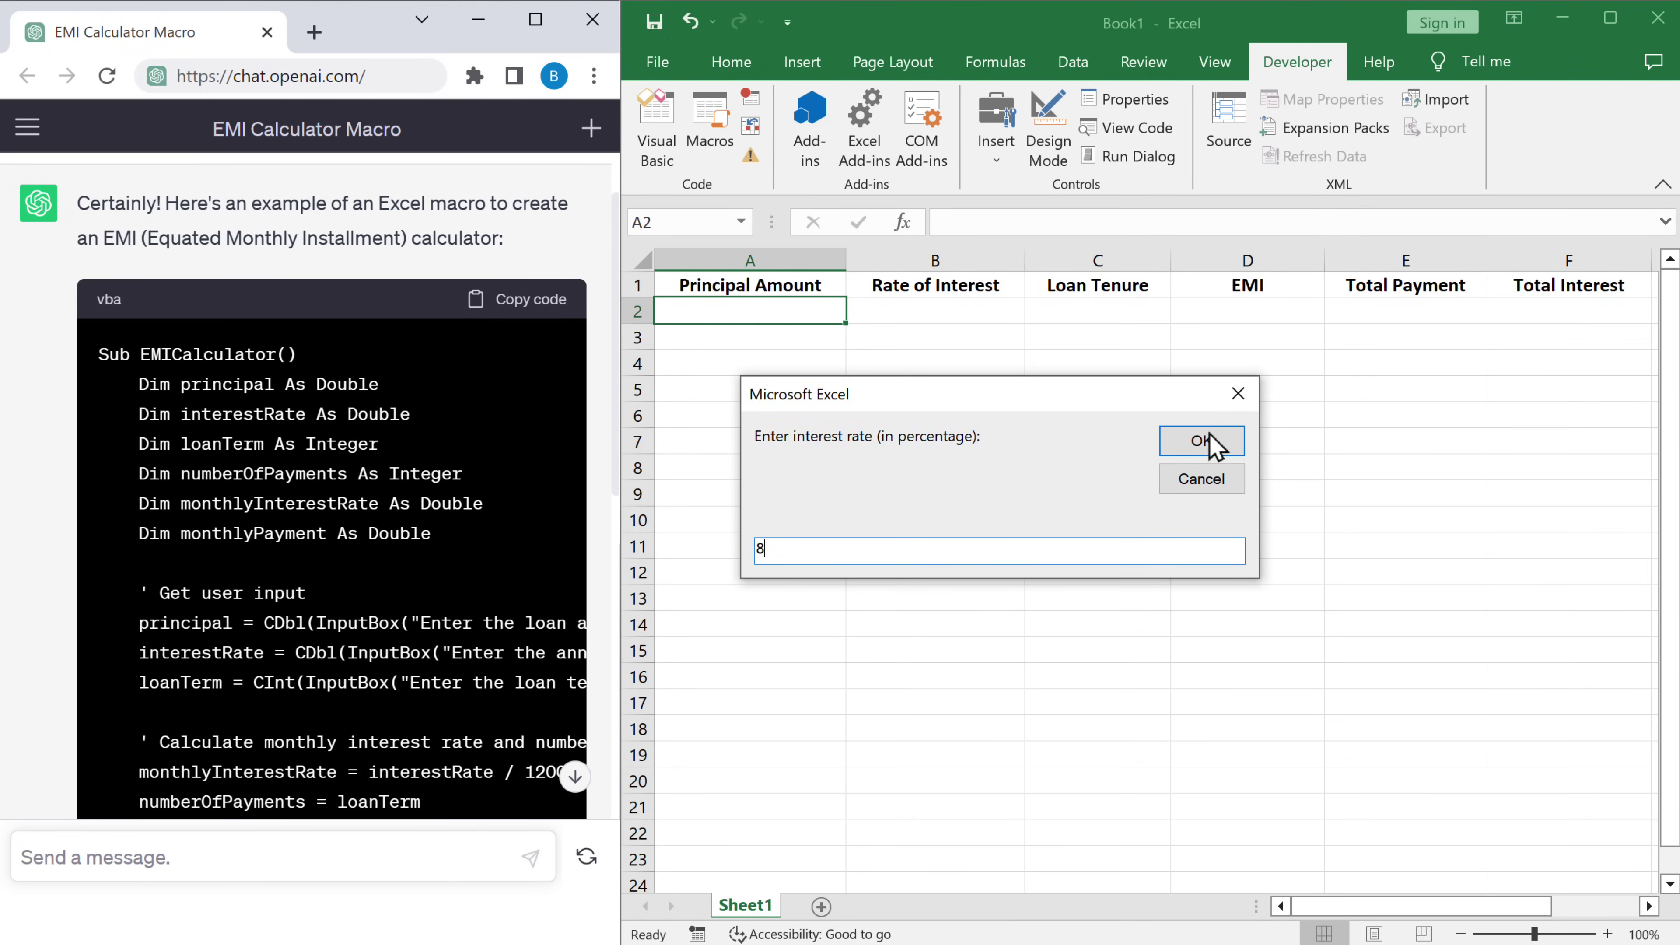
{"action": "left_click", "coordinate": [1208, 442]}
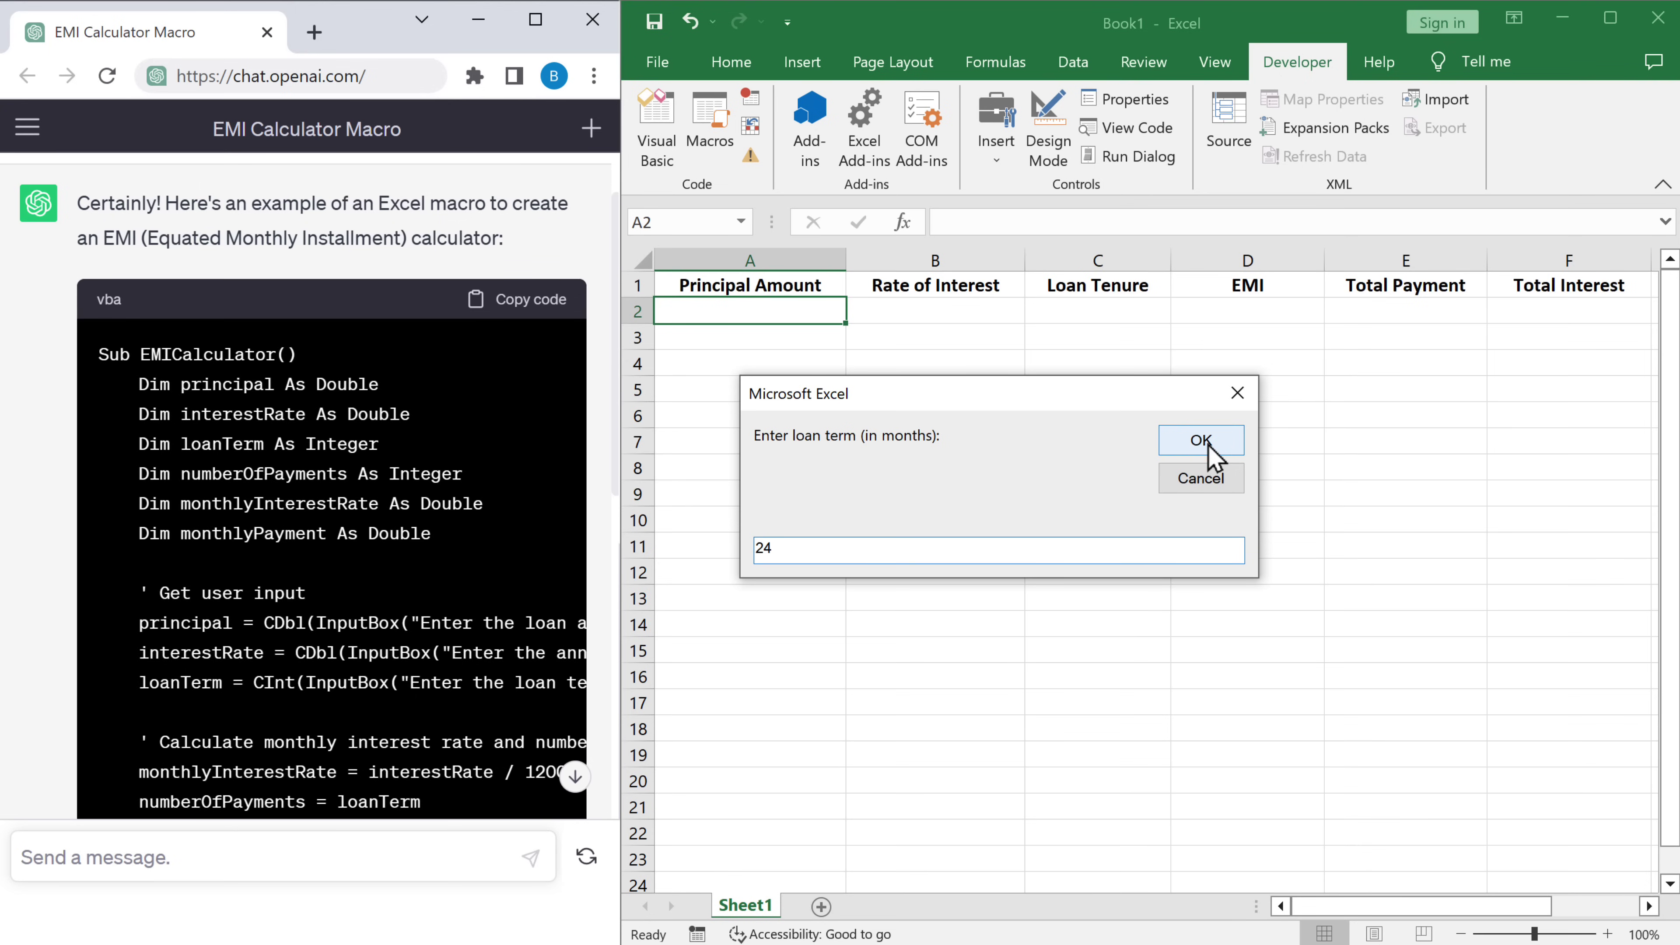
{"action": "left_click", "coordinate": [1208, 443]}
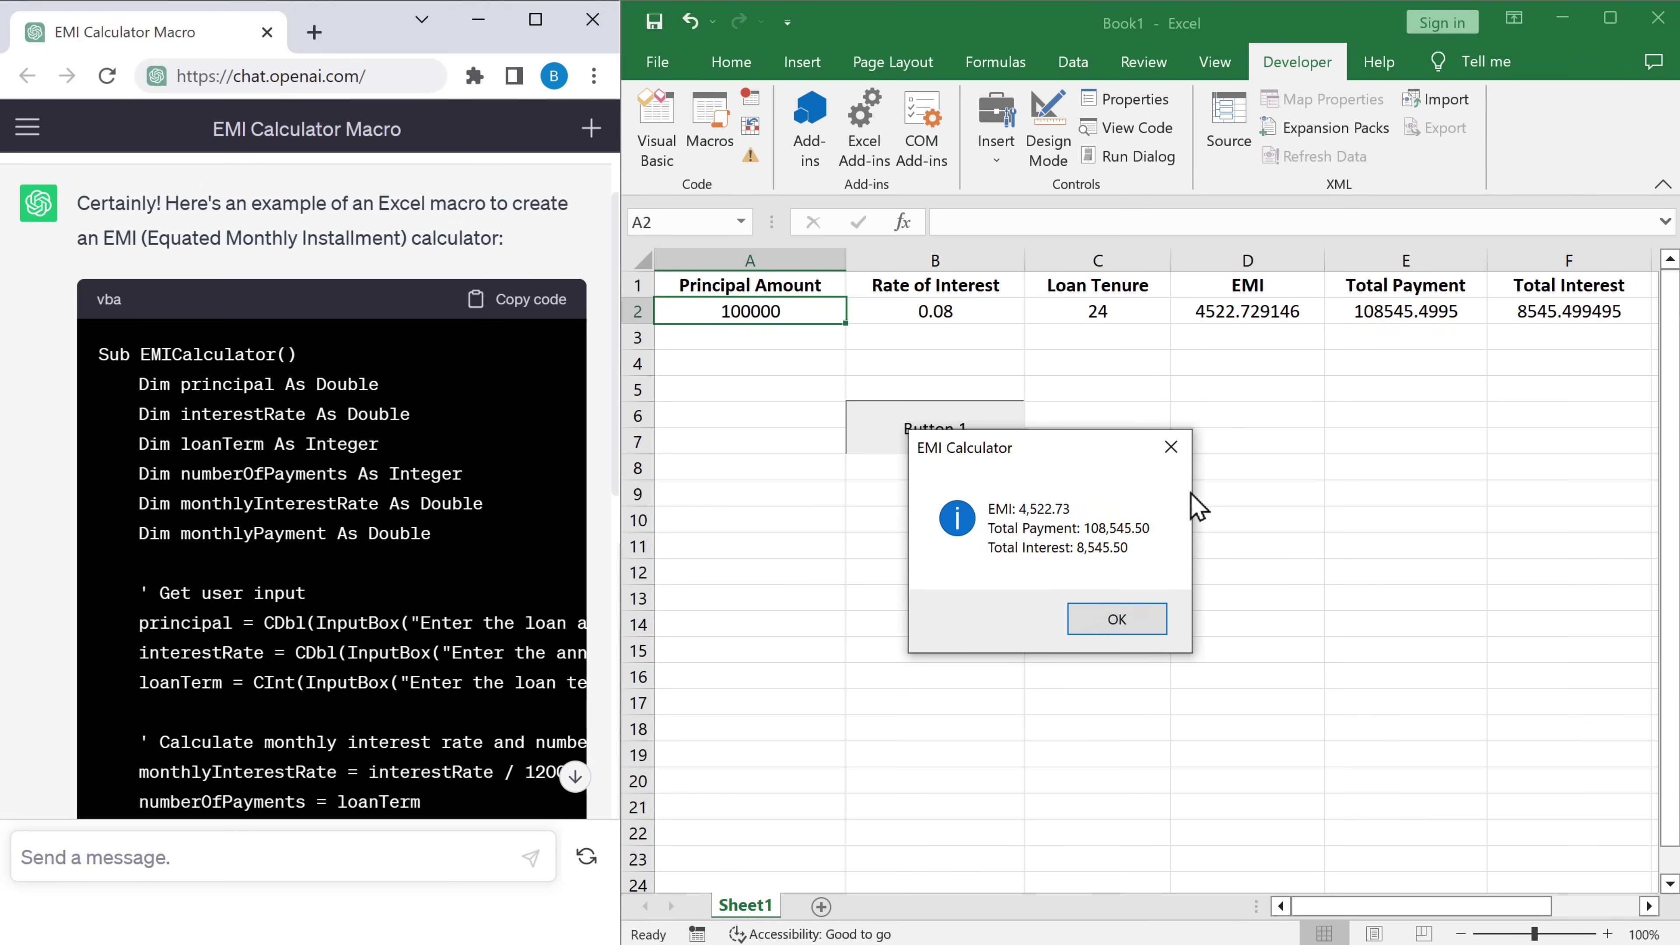
{"action": "left_click", "coordinate": [1117, 622]}
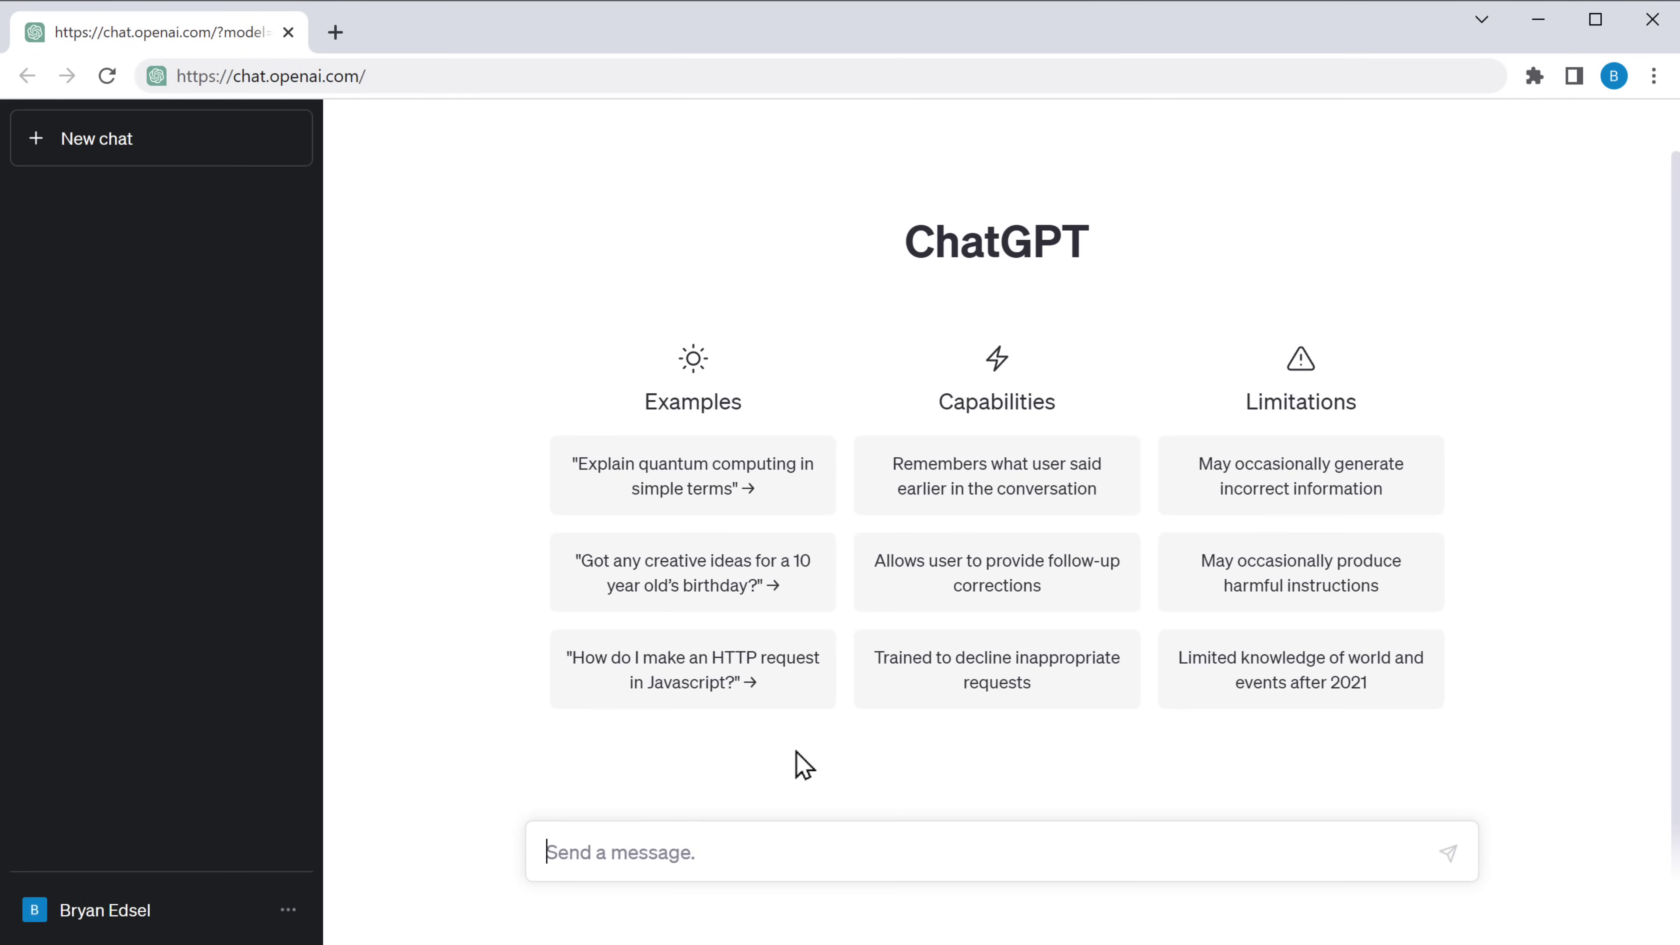
Ask ChatGPT for a Sheet1/Sheet2 duplicate-listing formula for Sheet3 and copy the IF(COUNTIFS) result
{"action": "type", "text": "Create an excel formula to compare two sheets, sheet 1 and sheet 2"}
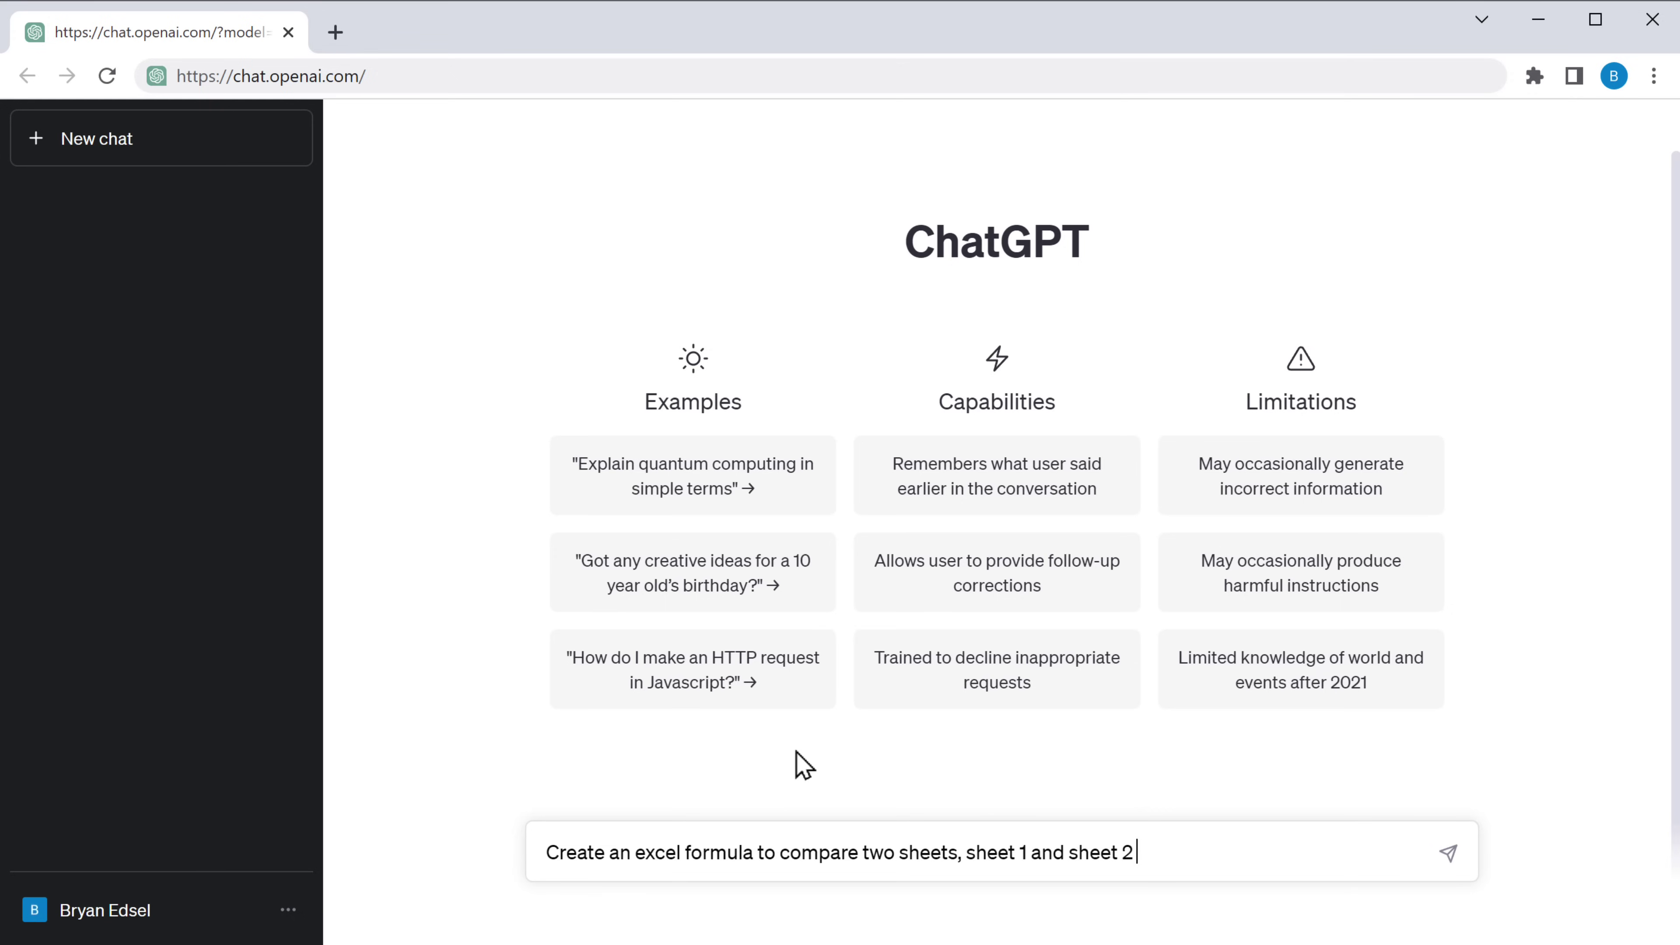
{"action": "type", "text": " in sheet"}
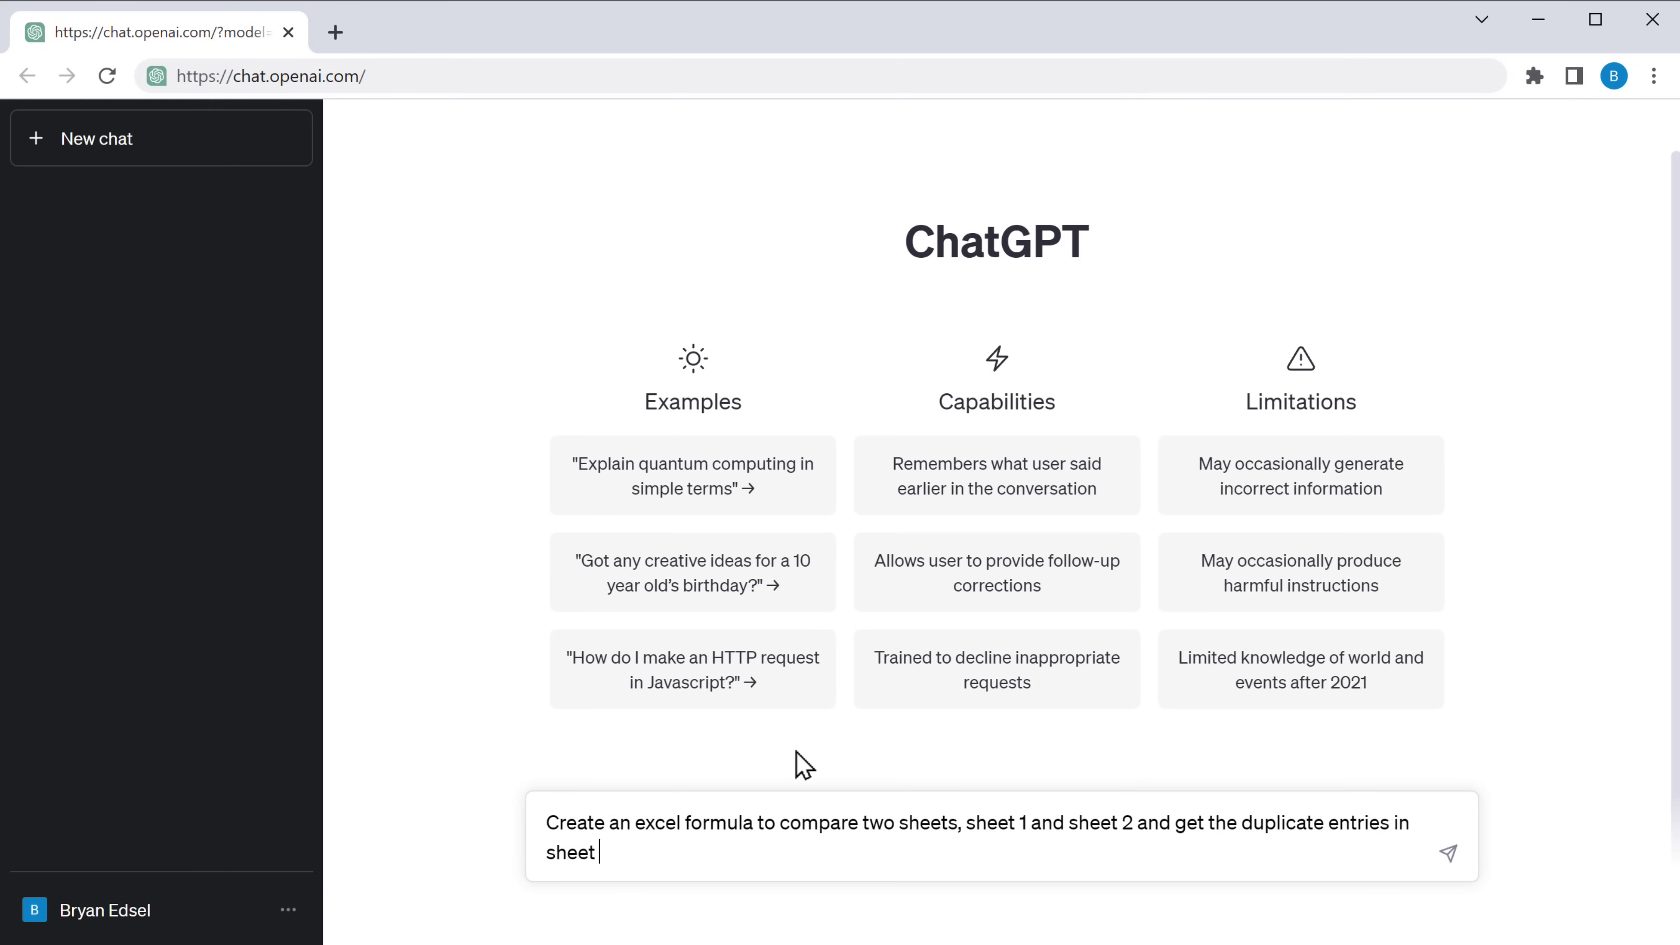
{"action": "type", "text": " 3"}
{"action": "left_click", "coordinate": [1447, 853]}
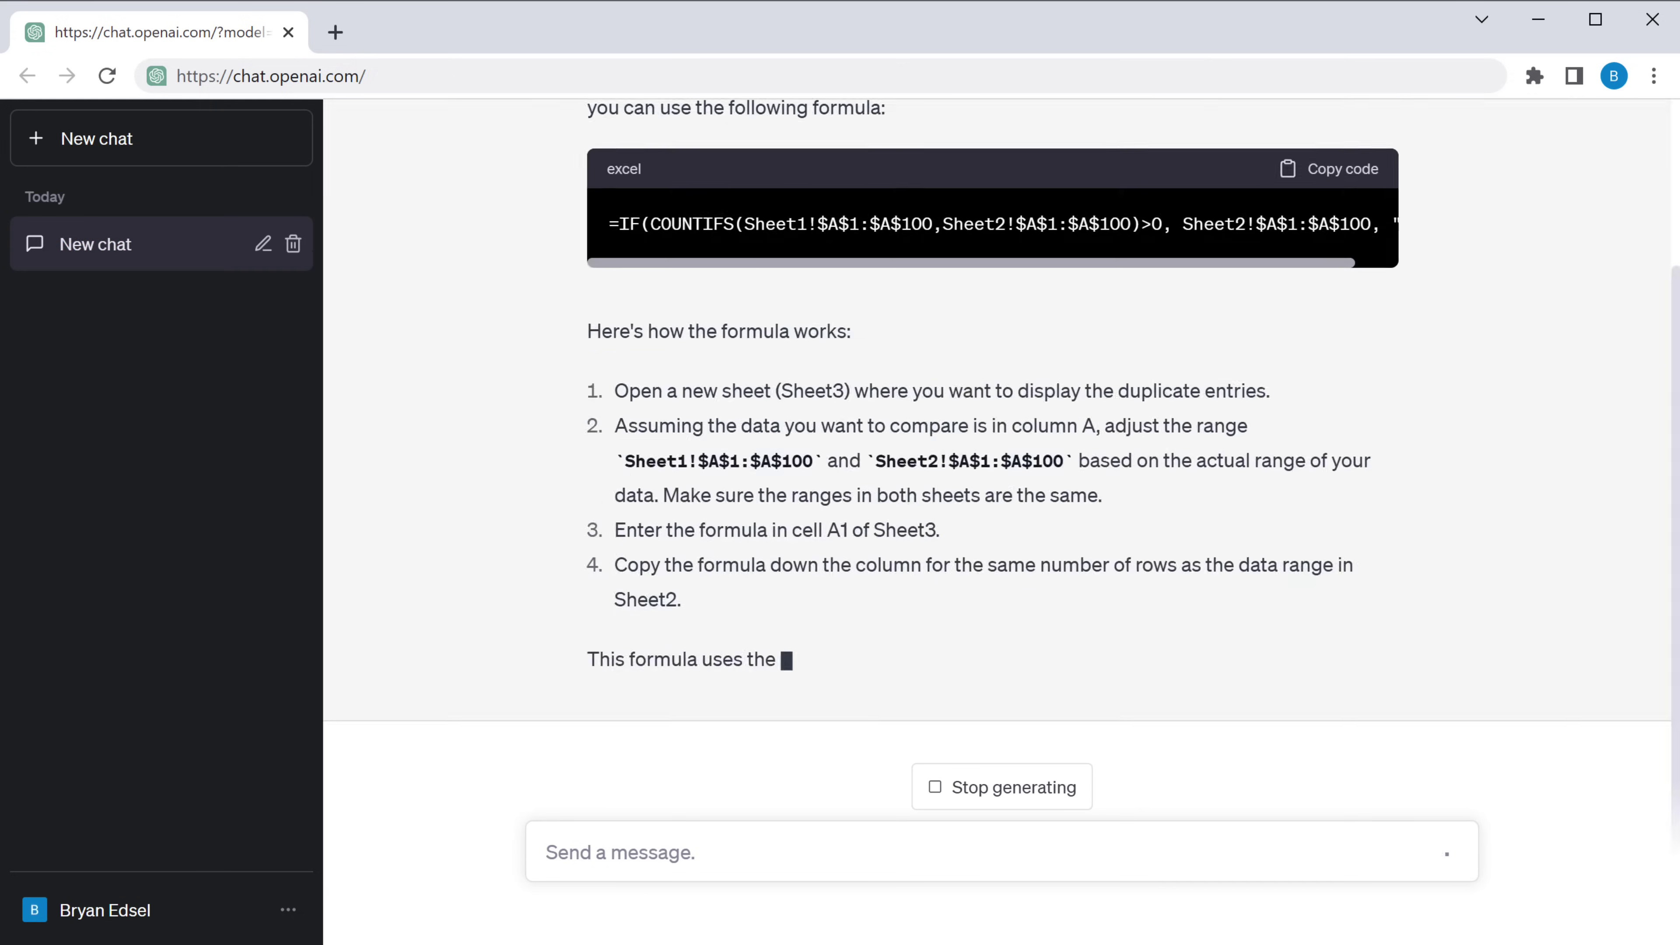
{"action": "scroll", "coordinate": [1552, 363], "scroll_direction": "up", "scroll_amount": 5}
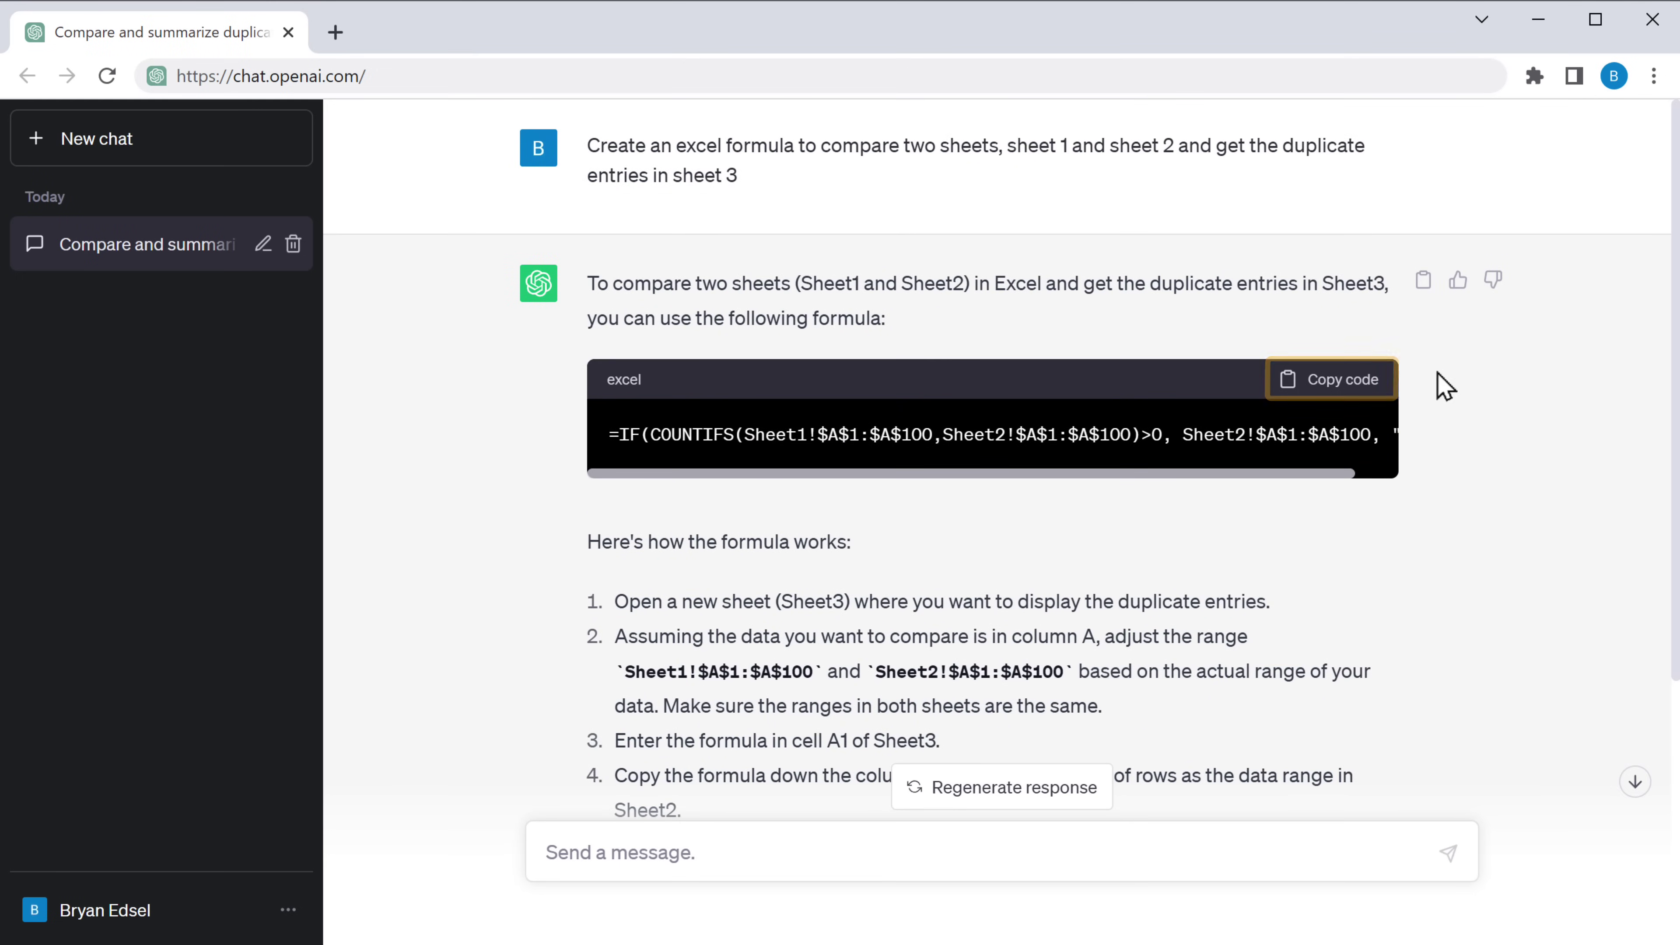
{"action": "left_click", "coordinate": [1349, 380]}
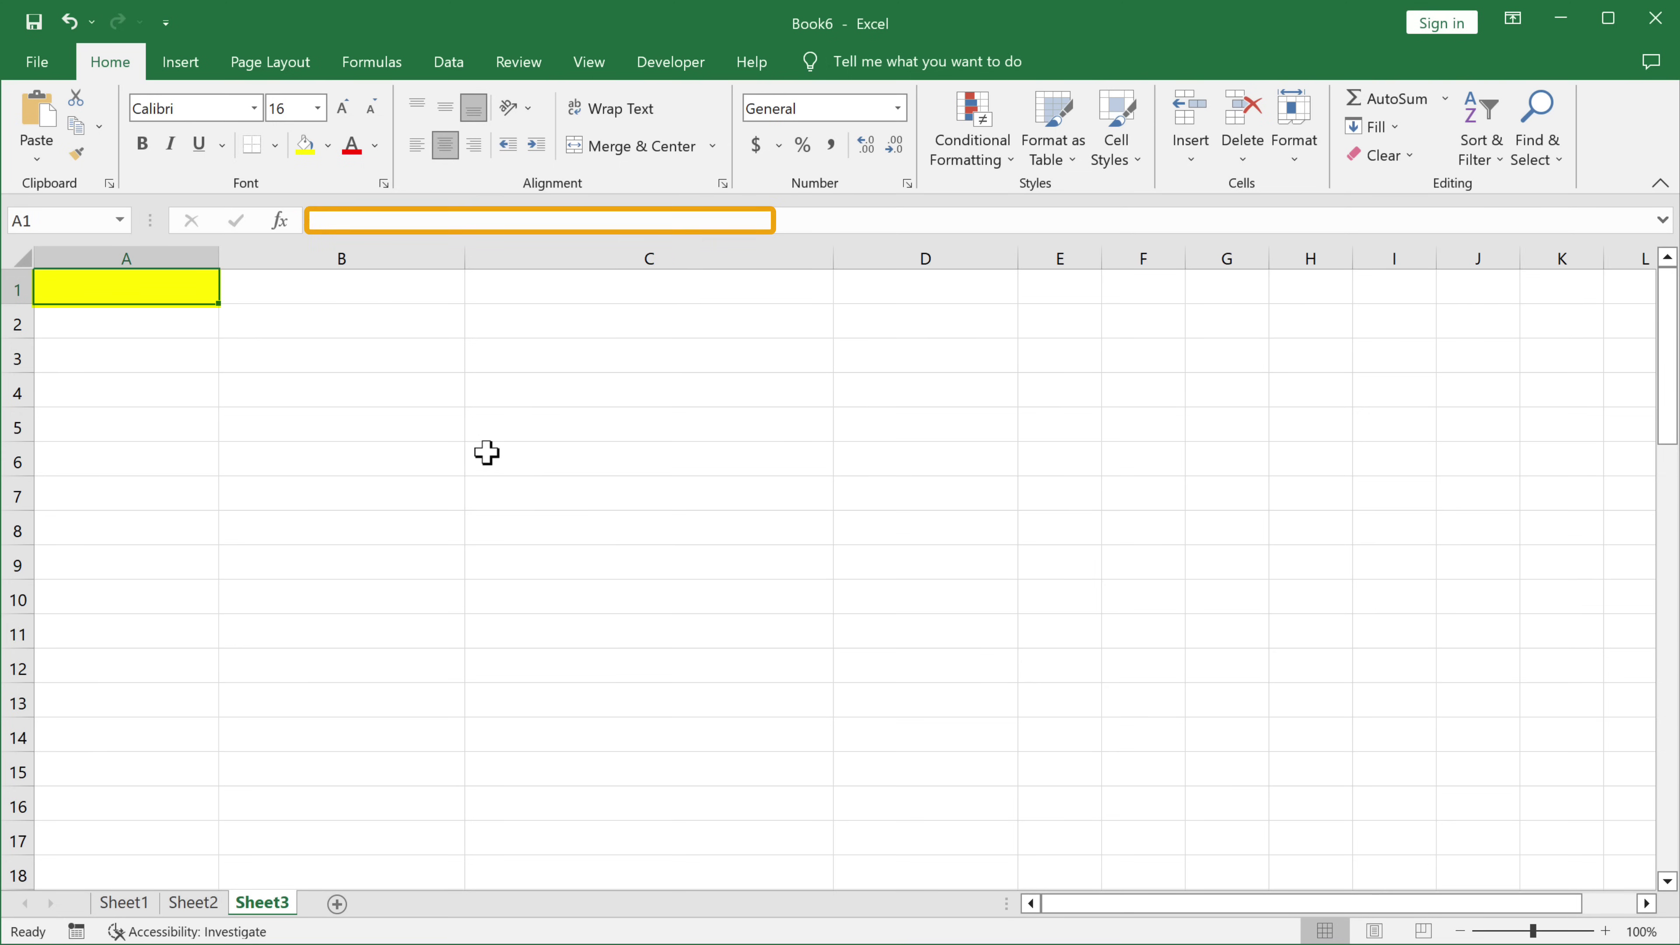
Paste the IF(COUNTIFS) formula into Sheet3's A1 and fill it across to column D and down
{"action": "right_click", "coordinate": [318, 220]}
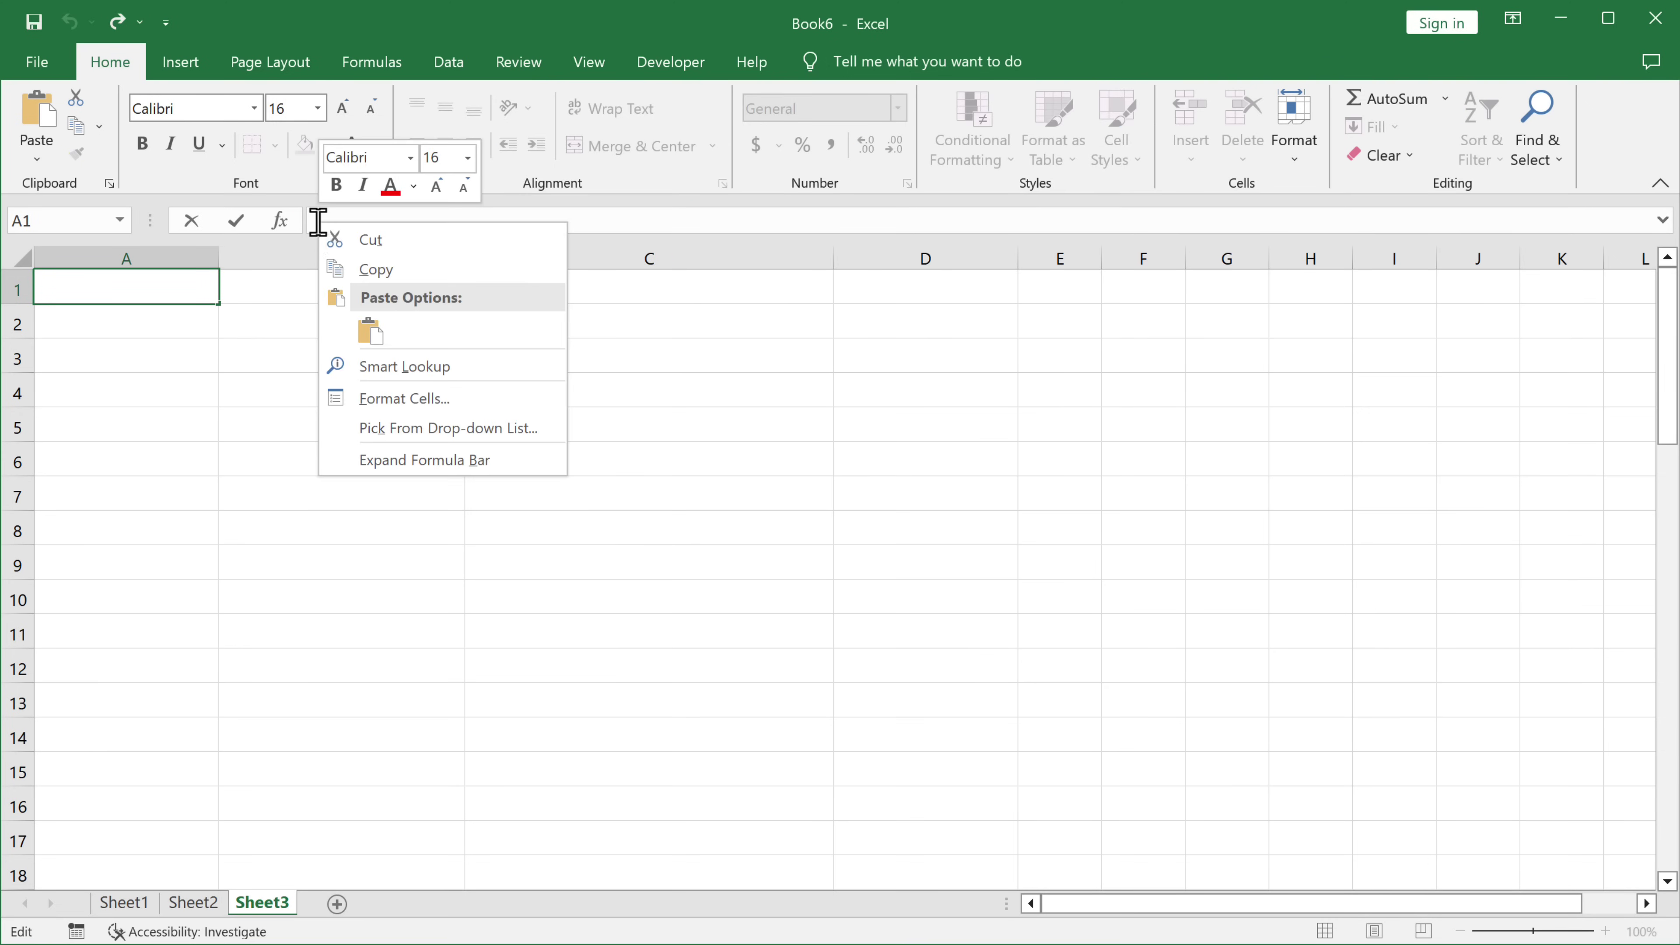
{"action": "left_click", "coordinate": [367, 334]}
{"action": "key", "text": "Return"}
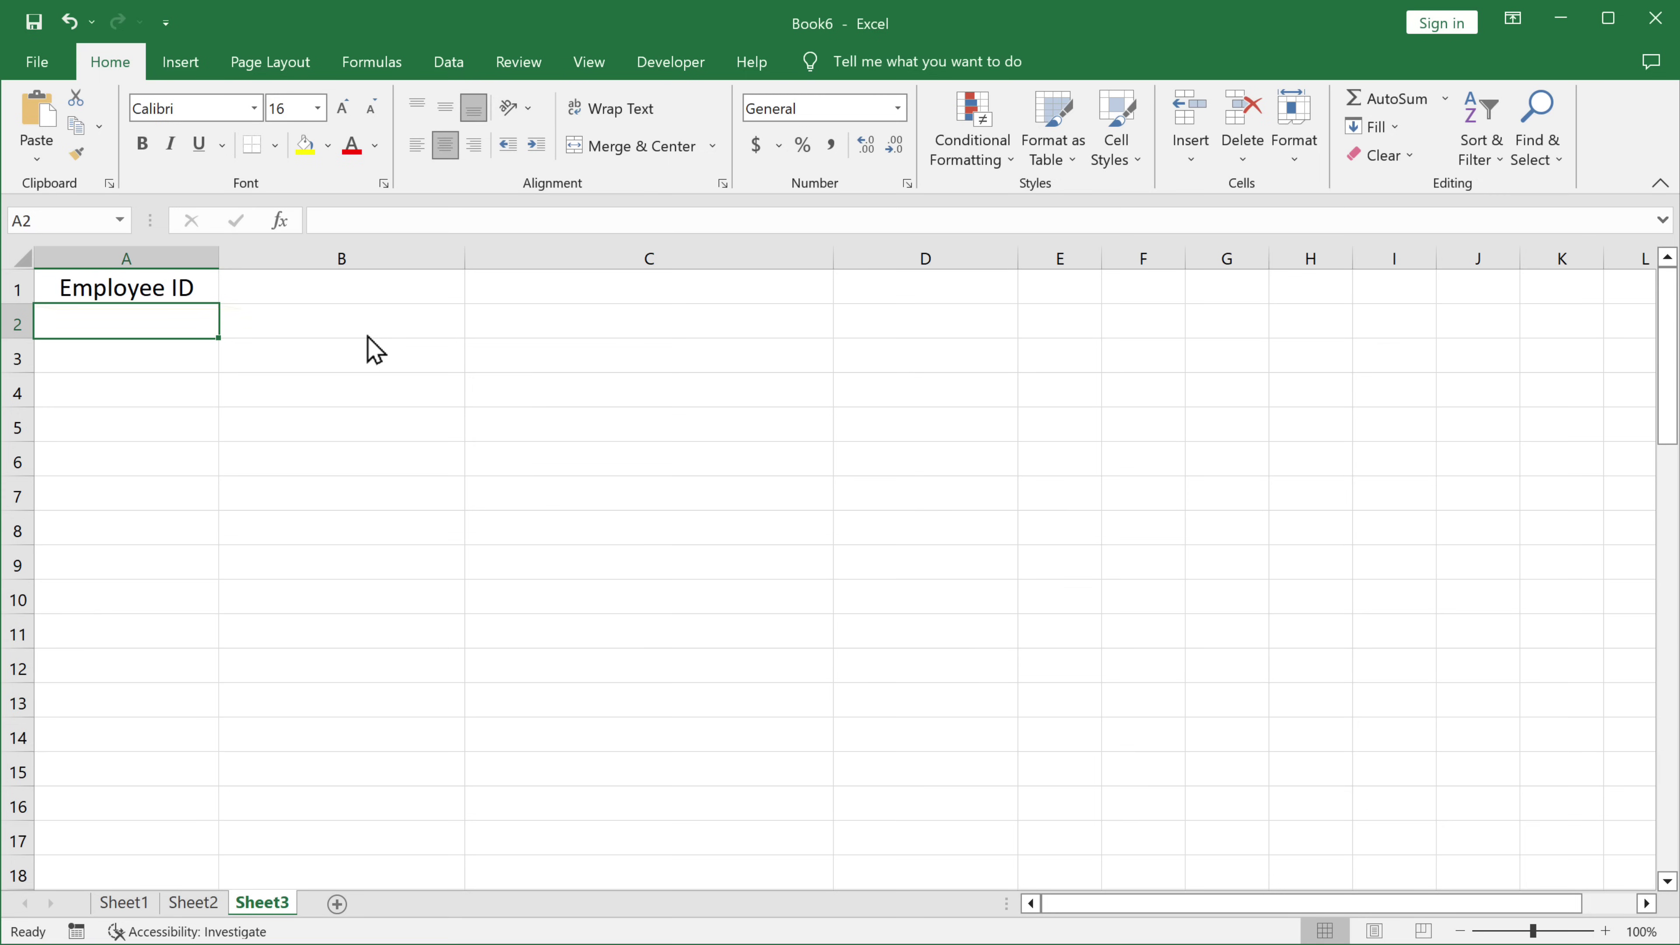
{"action": "left_click", "coordinate": [129, 289]}
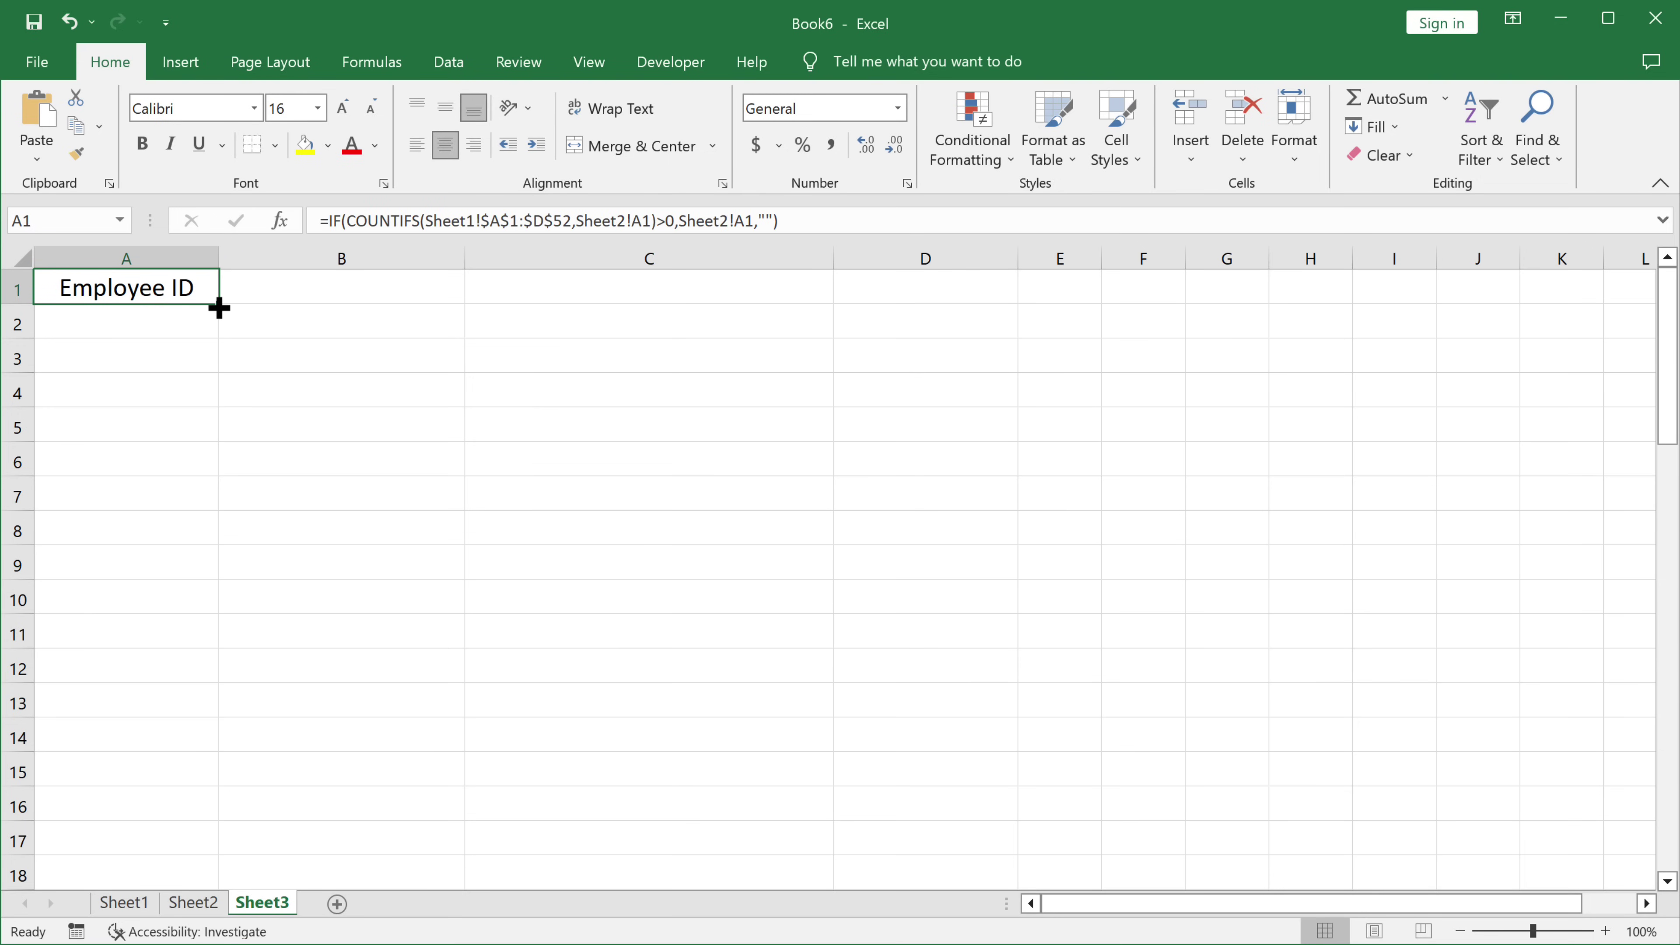
{"action": "left_click_drag", "start_coordinate": [218, 305], "coordinate": [1016, 889]}
{"action": "mouse_move", "coordinate": [1667, 405]}
{"action": "left_mouse_down"}
{"action": "mouse_move", "coordinate": [1666, 355]}
{"action": "mouse_move", "coordinate": [1667, 375]}
{"action": "left_mouse_up"}
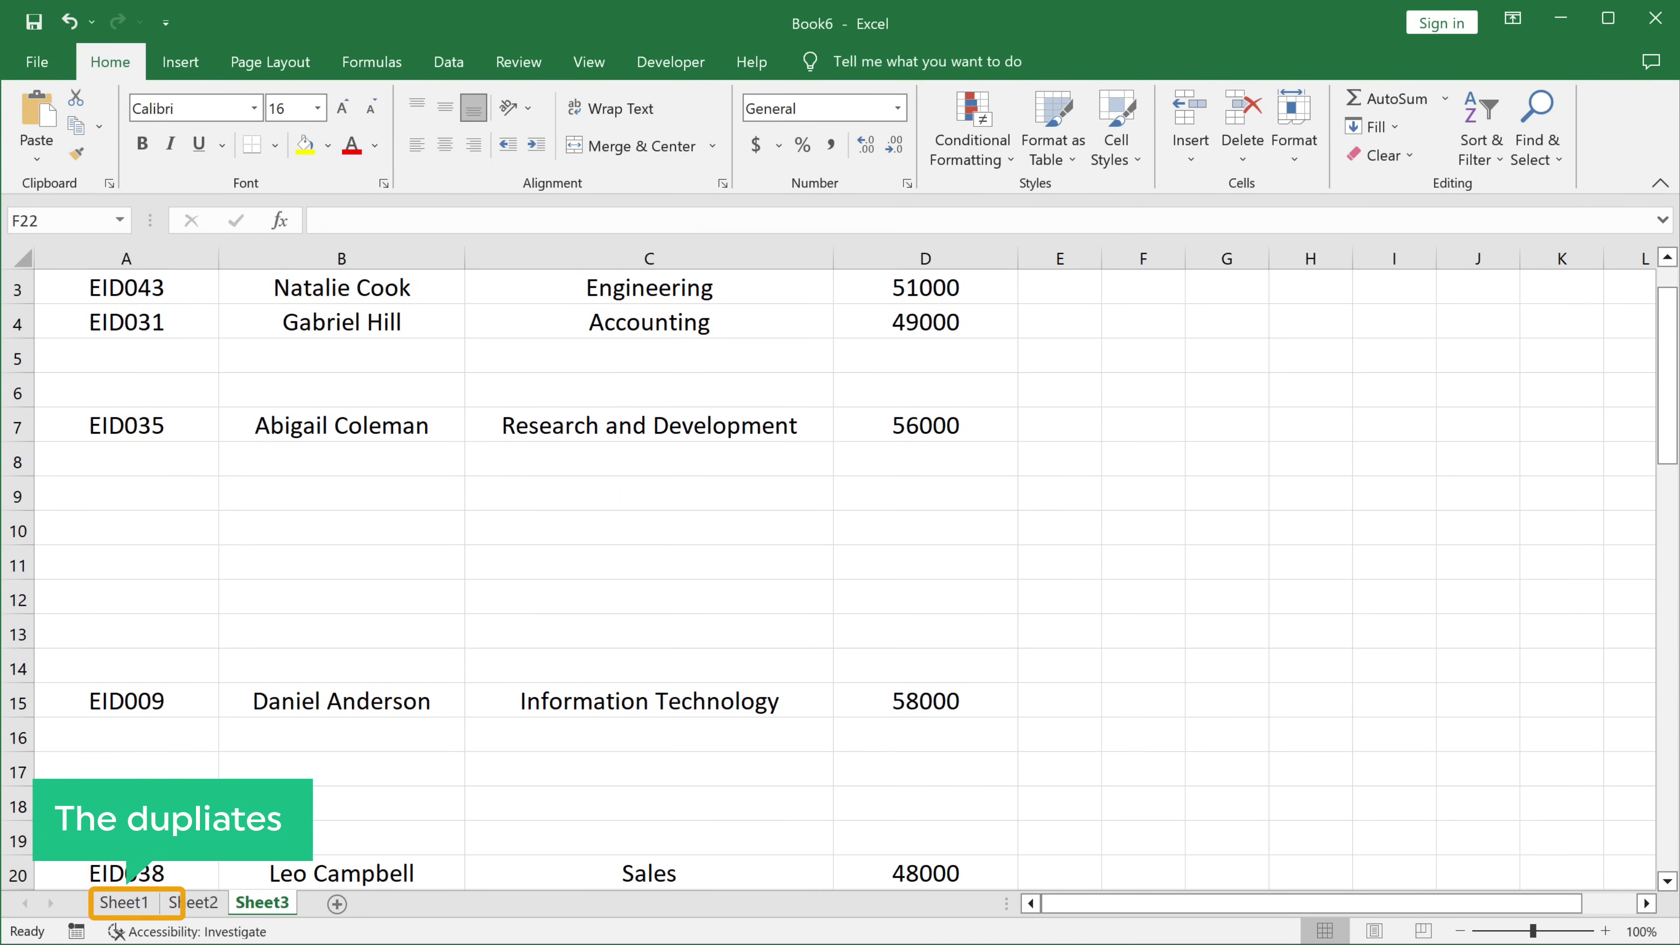